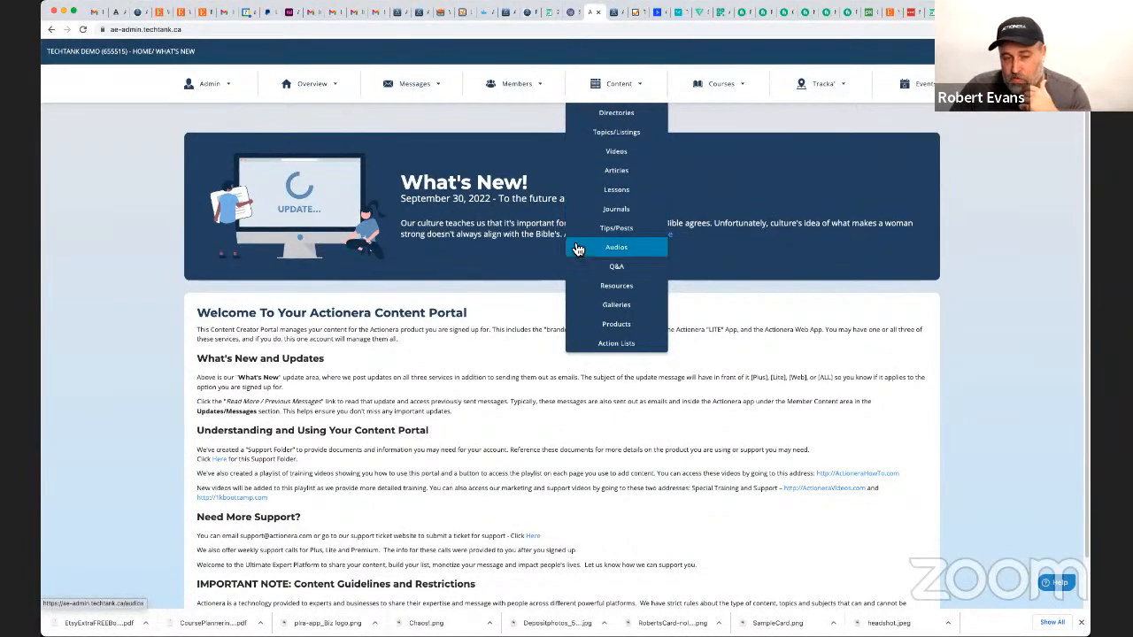
View the Articles list, and in a new welcome screen form show the web editor for the What's New description.
click(627, 176)
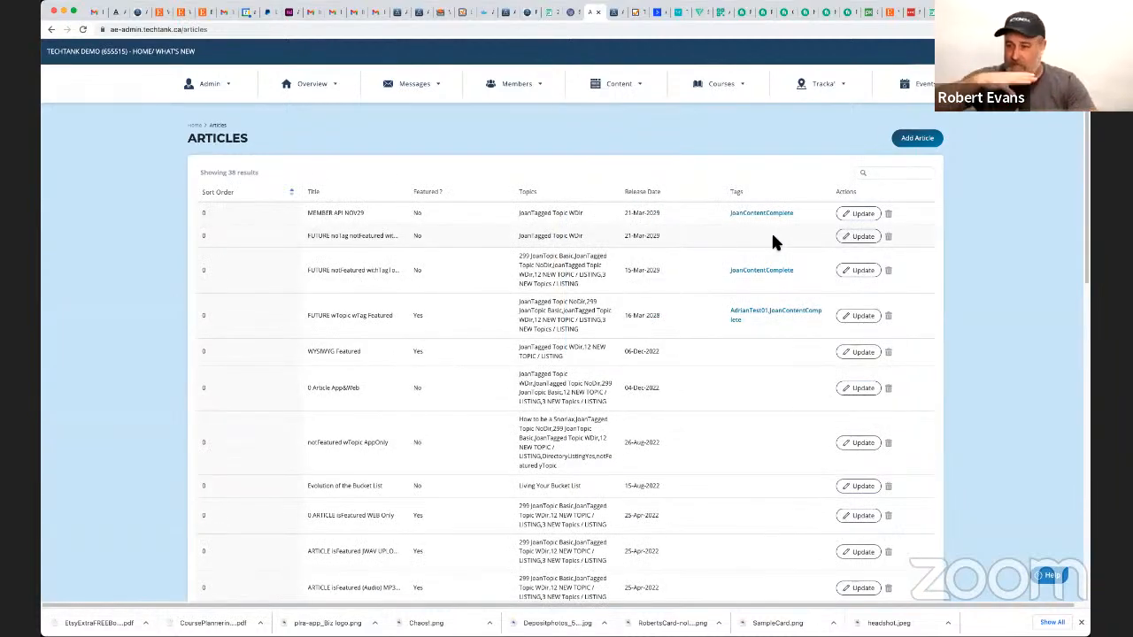
mouse_move(239, 96)
mouse_move(295, 85)
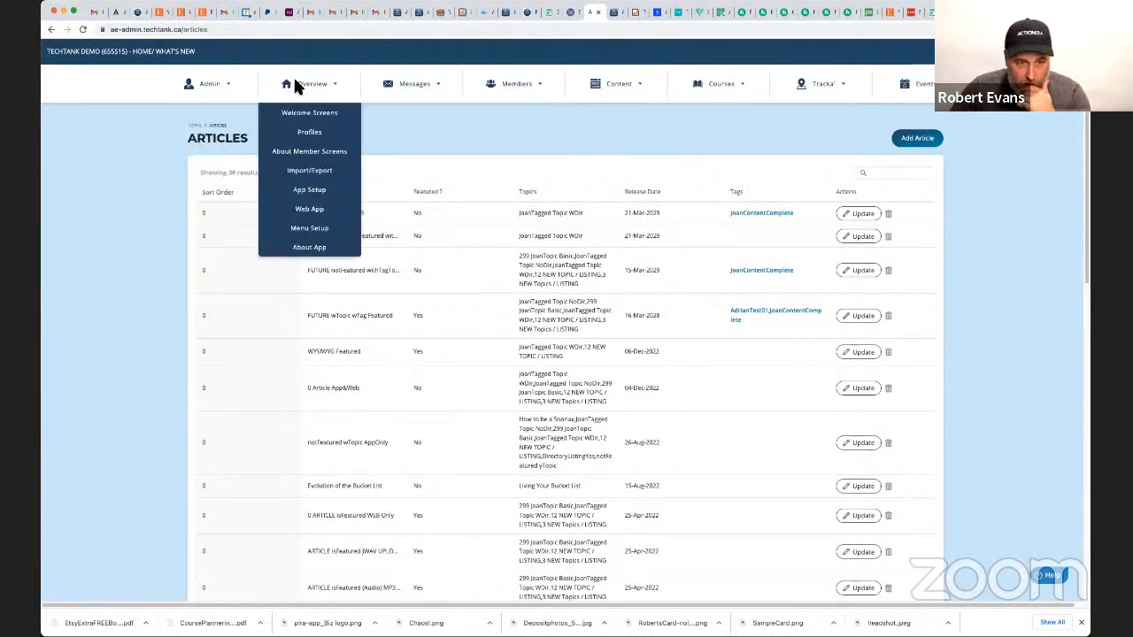
click(292, 112)
click(894, 142)
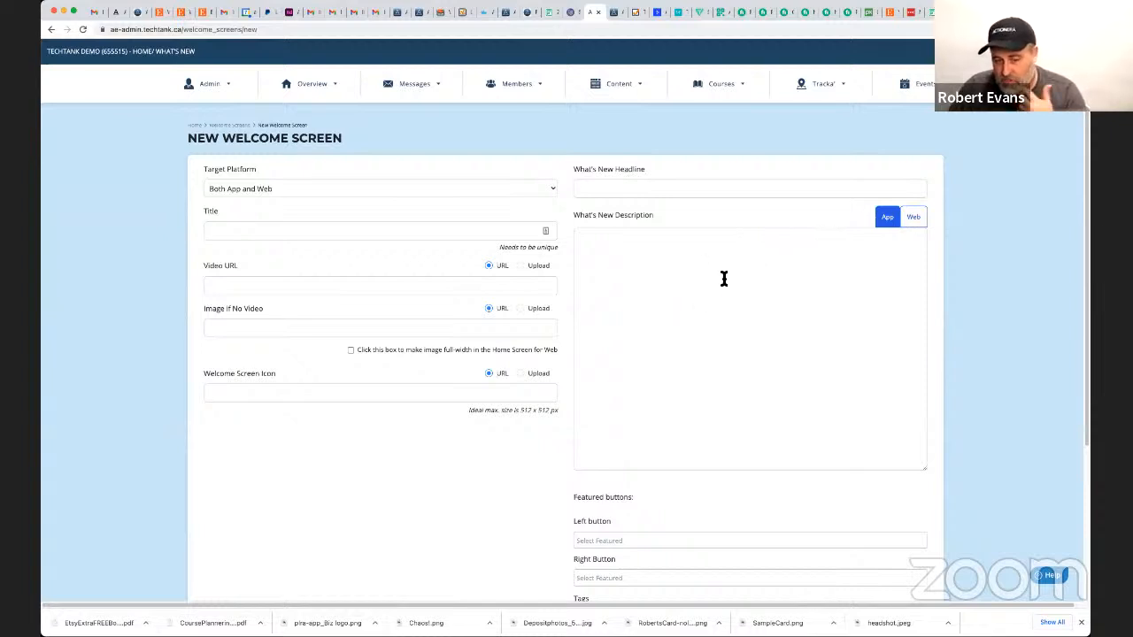
click(913, 218)
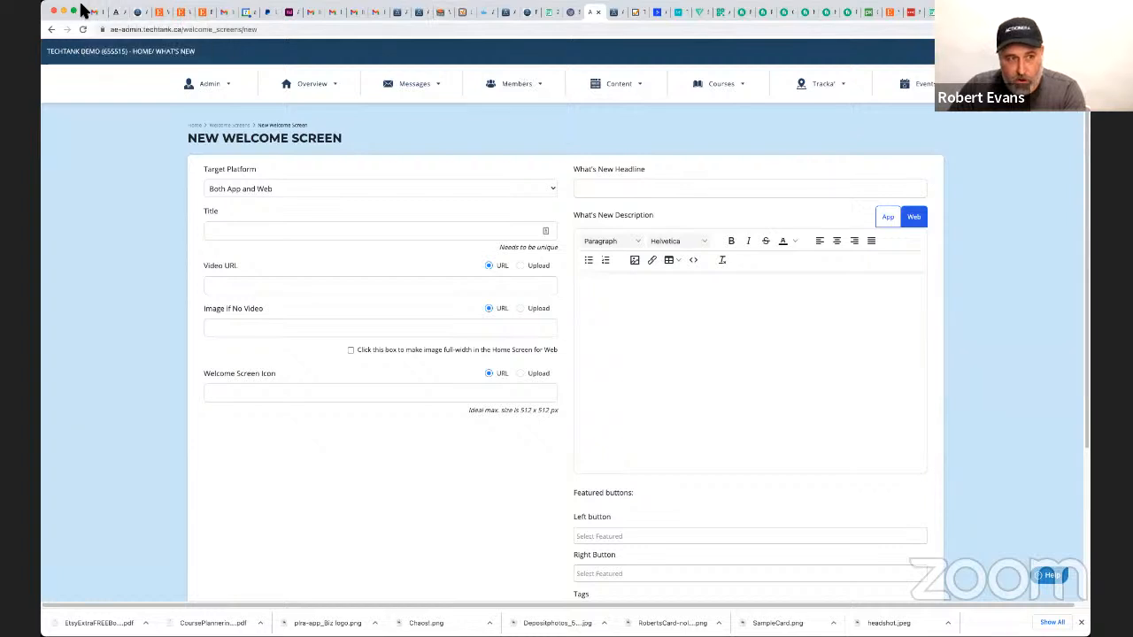
Look through the available content types and open the Articles list.
mouse_move(635, 79)
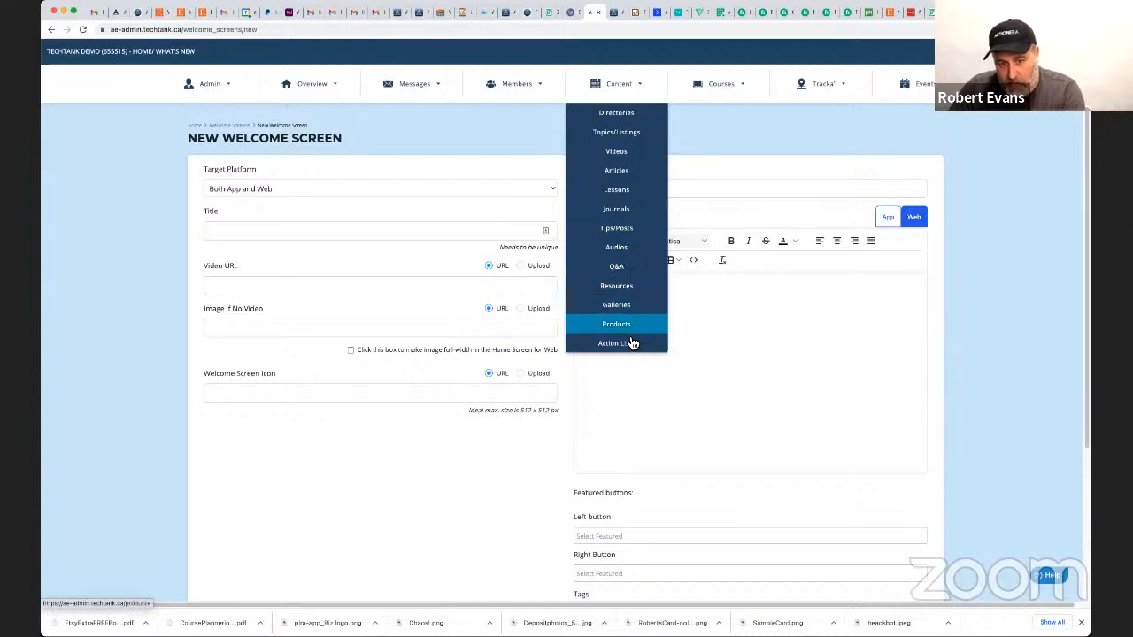
click(611, 87)
click(610, 85)
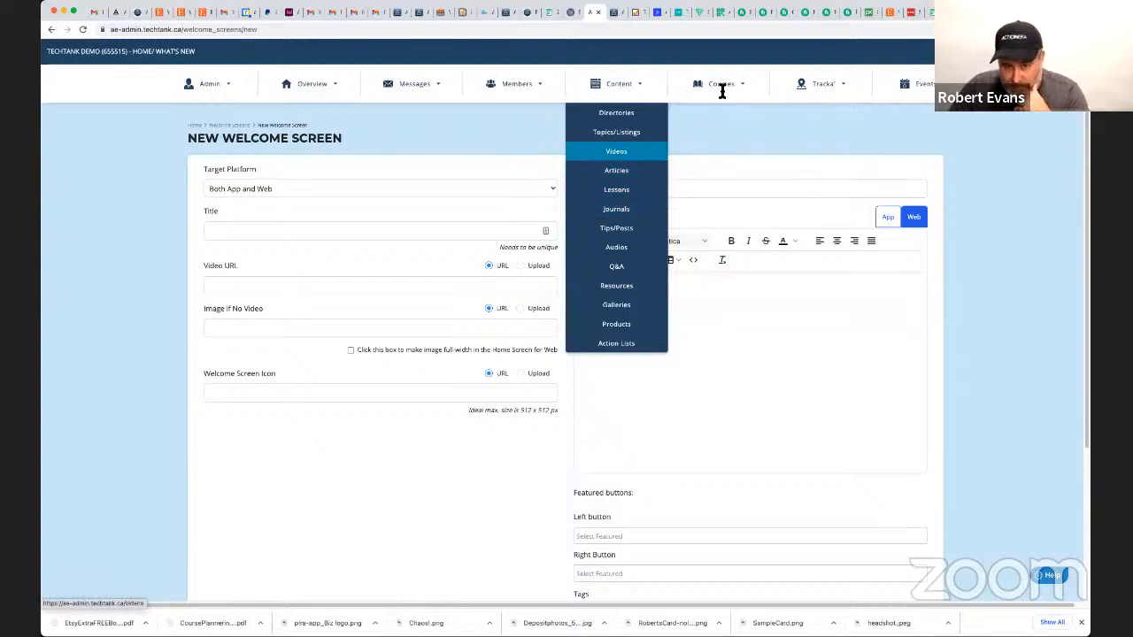
mouse_move(724, 92)
mouse_move(596, 86)
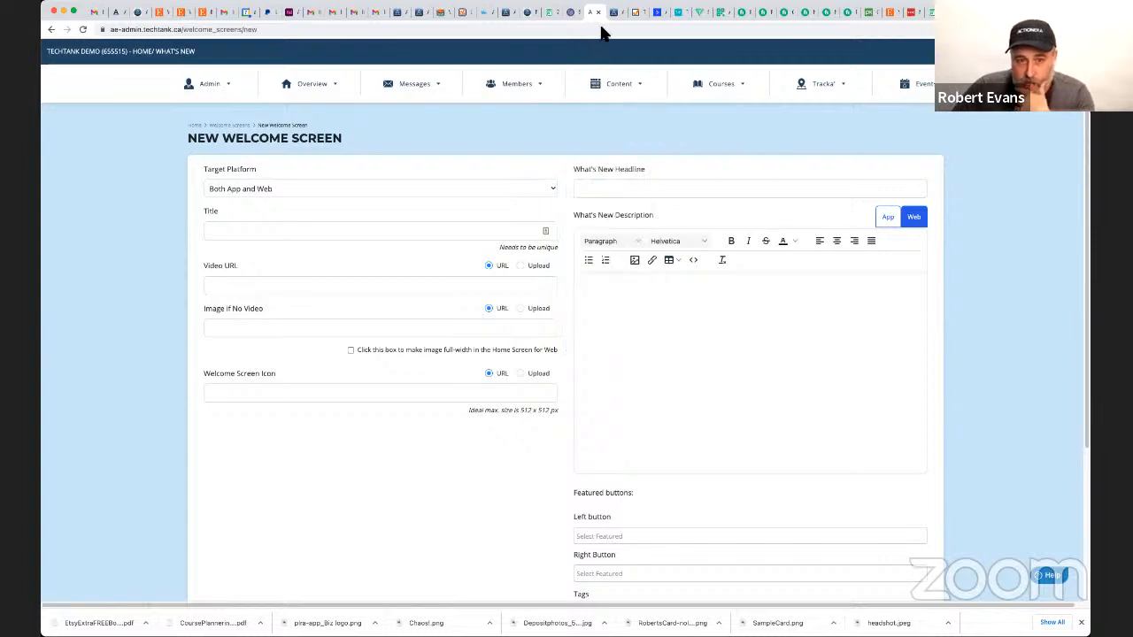
mouse_move(632, 86)
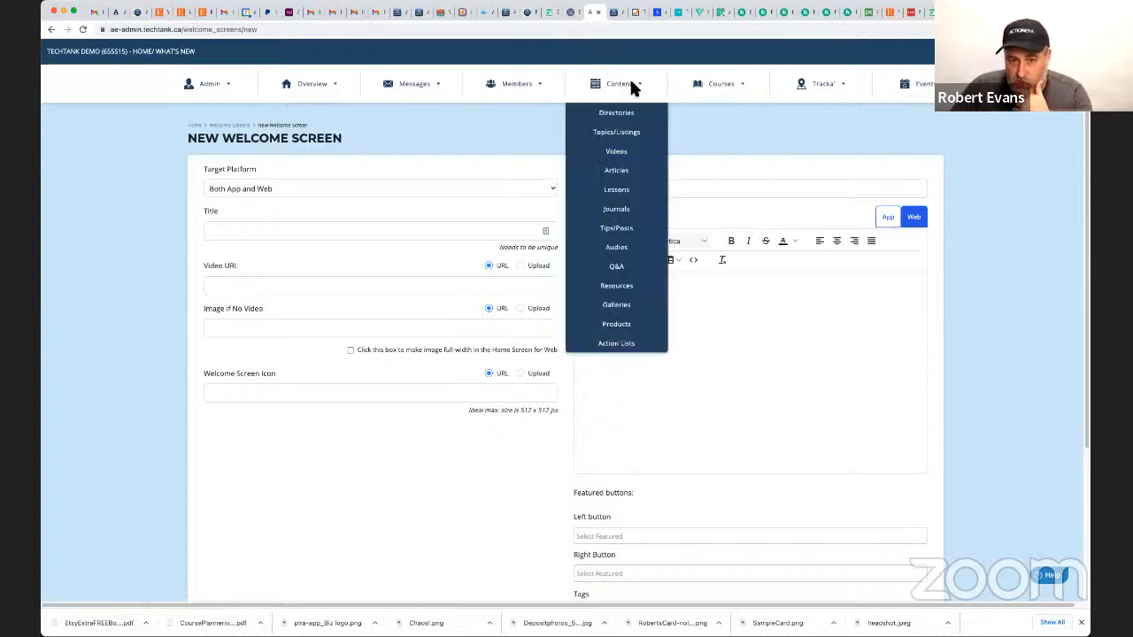
click(644, 171)
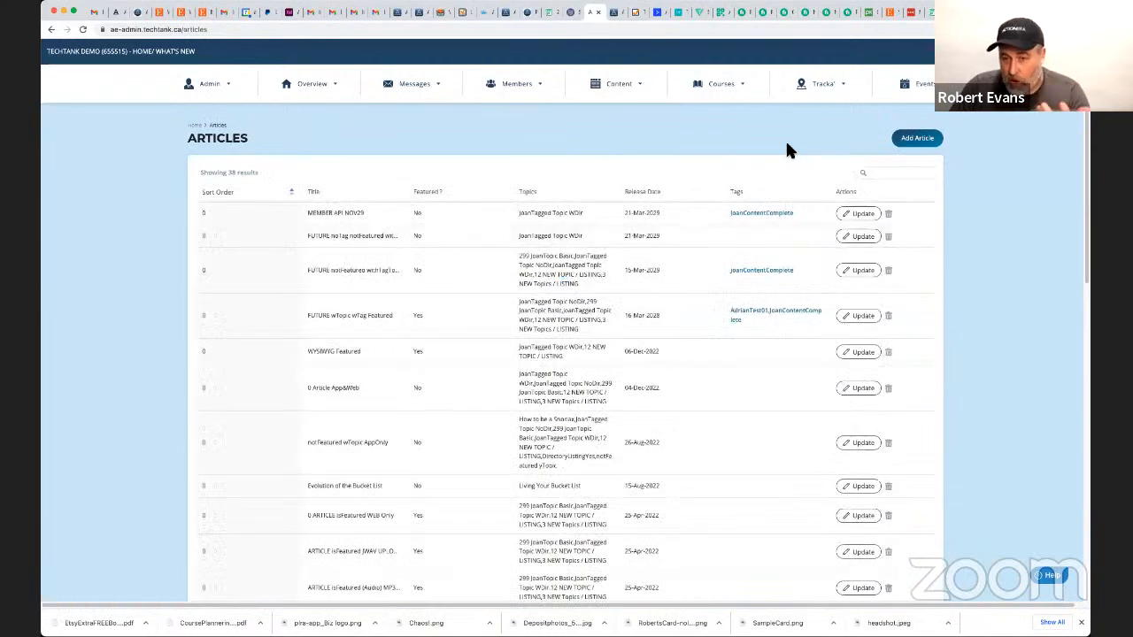
Start a new tip in the Tips/Posts content and title it "Wednesday Test".
mouse_move(619, 82)
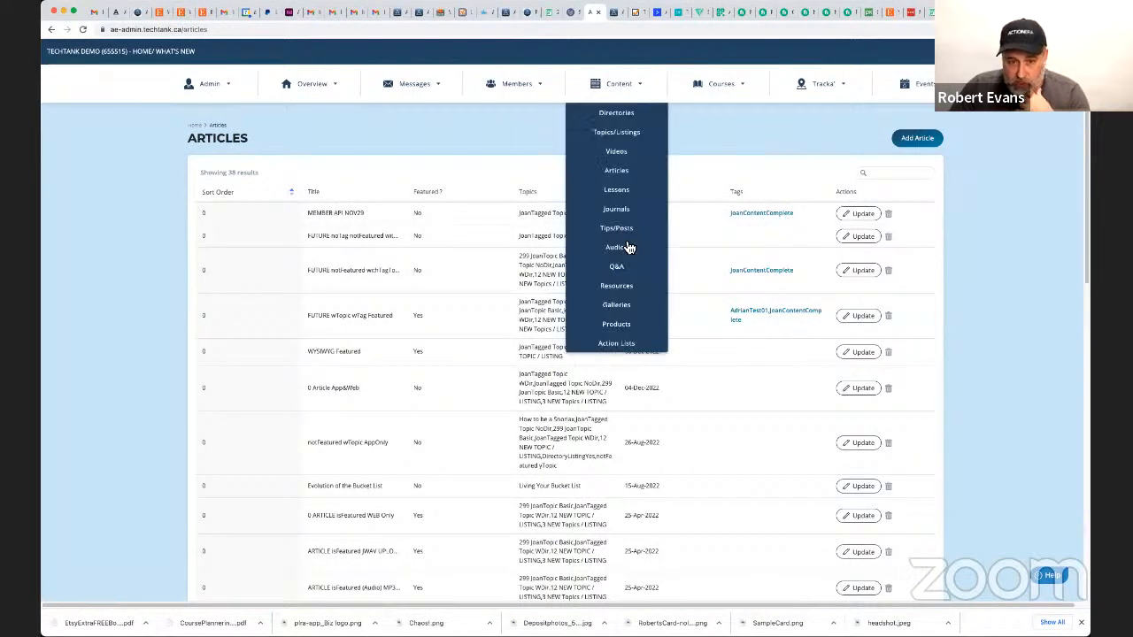
click(635, 228)
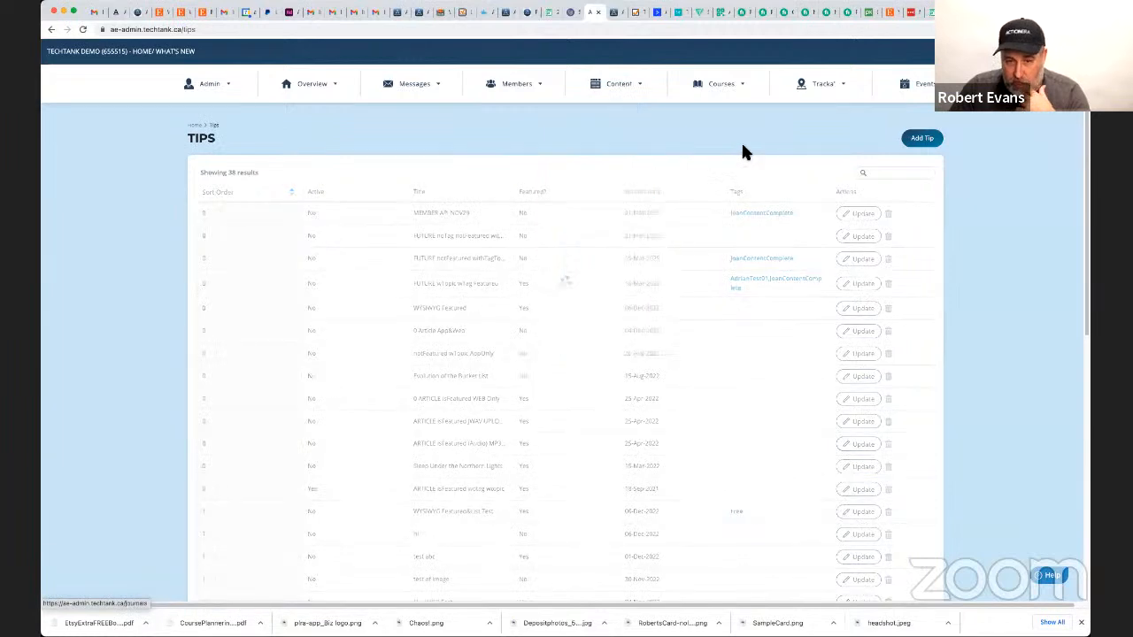
click(920, 143)
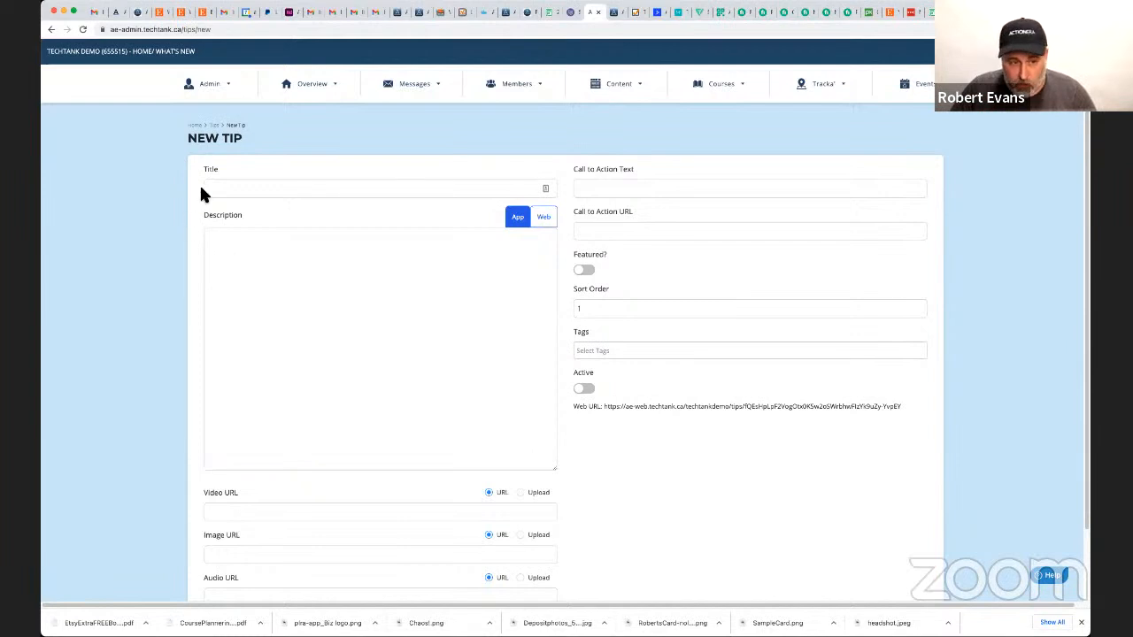
click(244, 189)
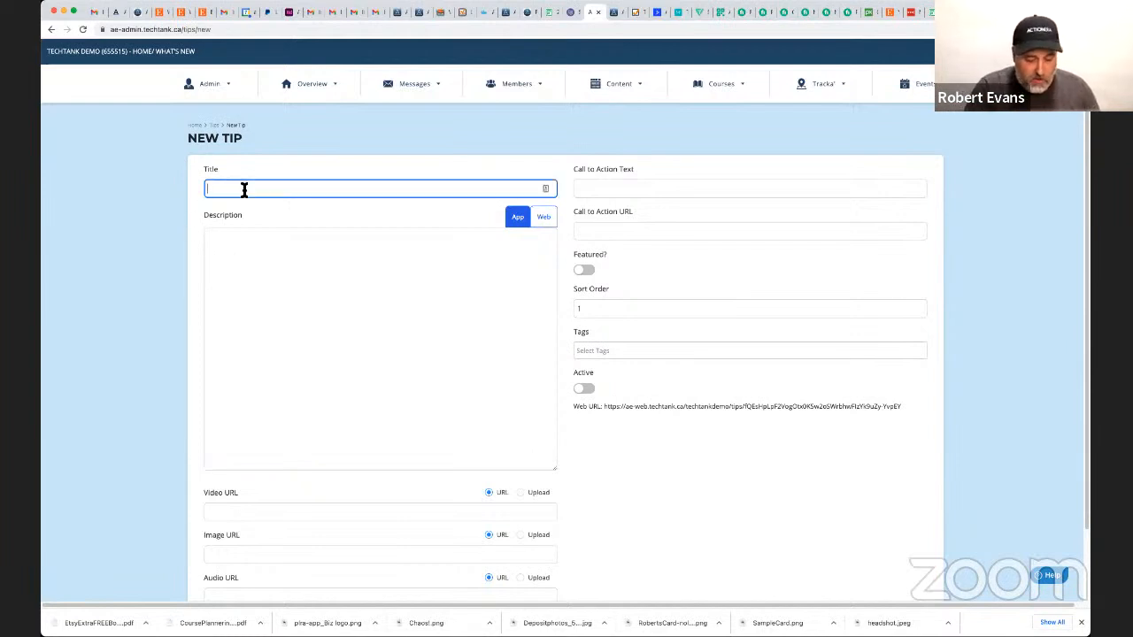
text(Wede)
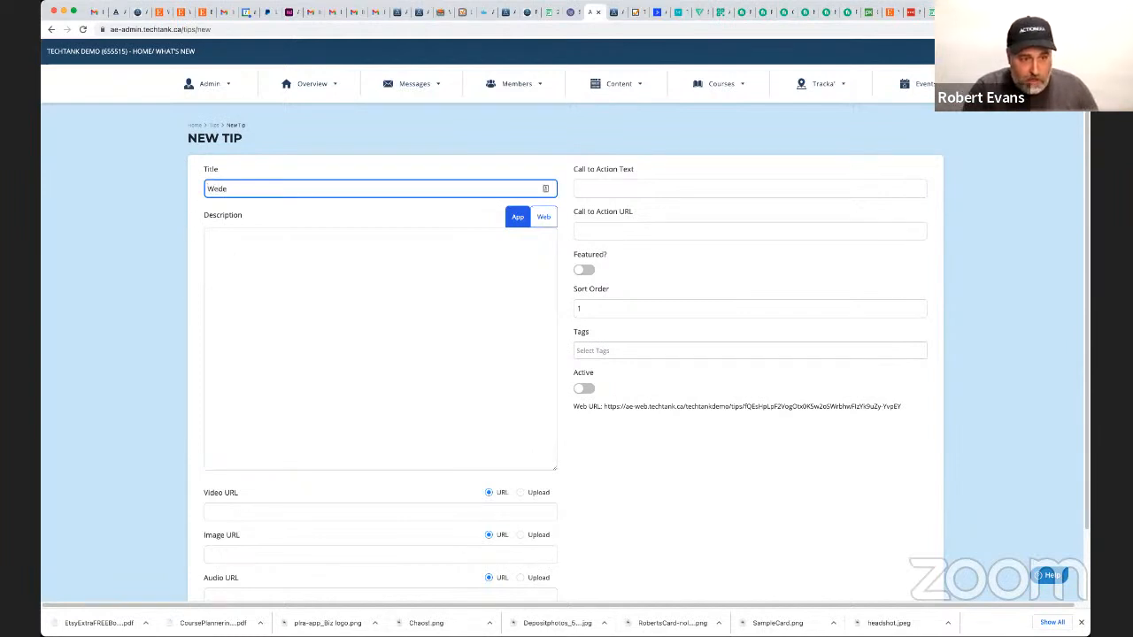
text(nsday )
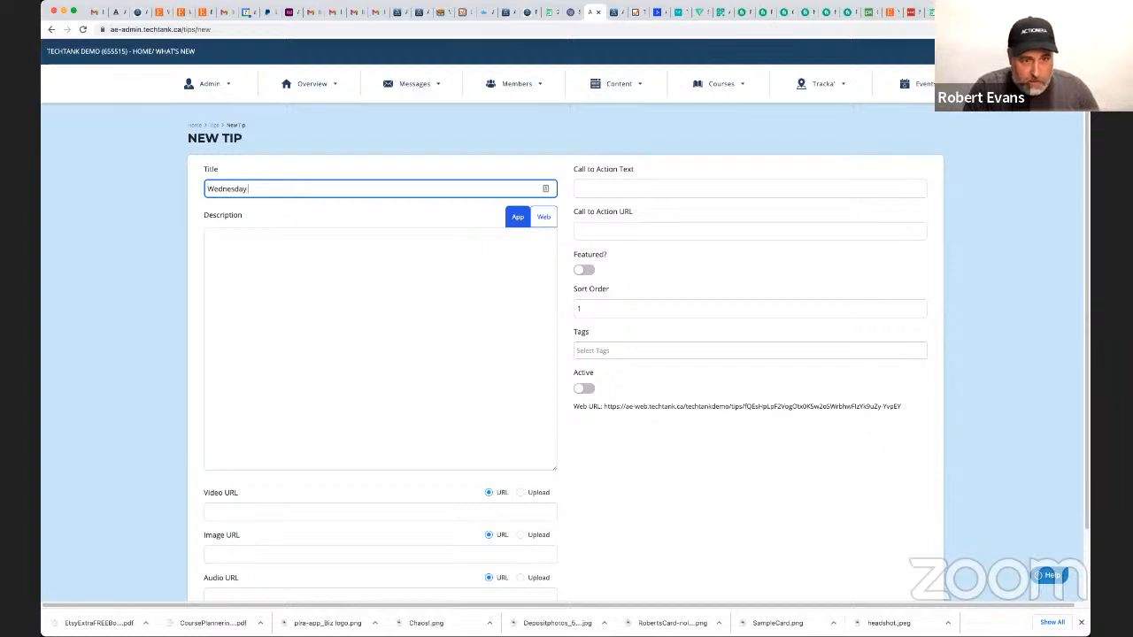
text(Test)
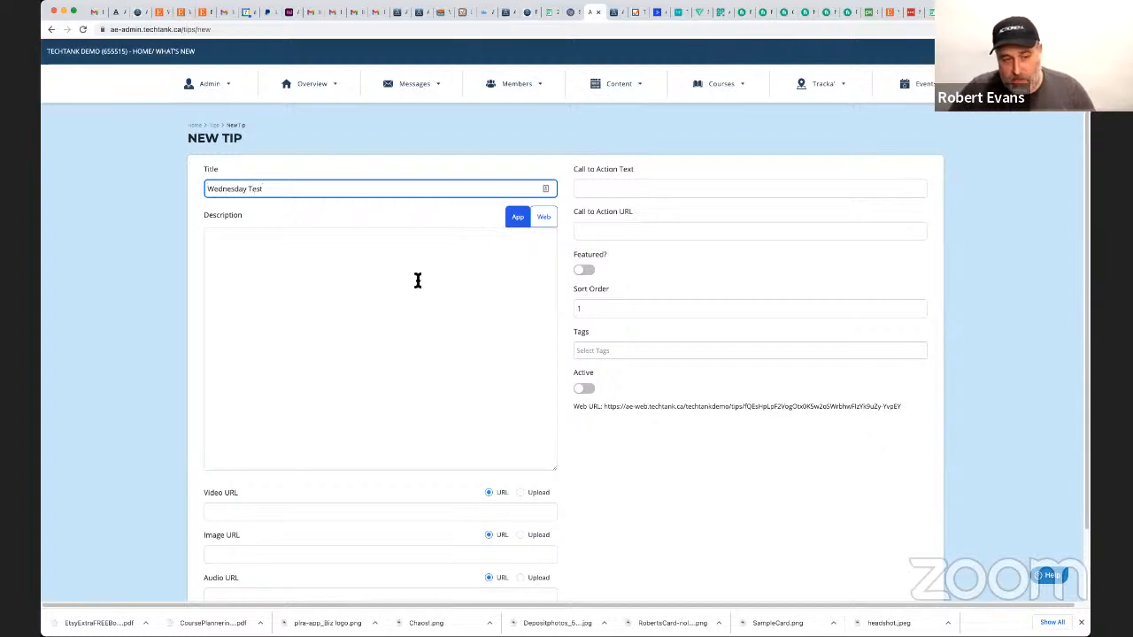
Compare the tip description's web editor with its plain app version.
click(544, 219)
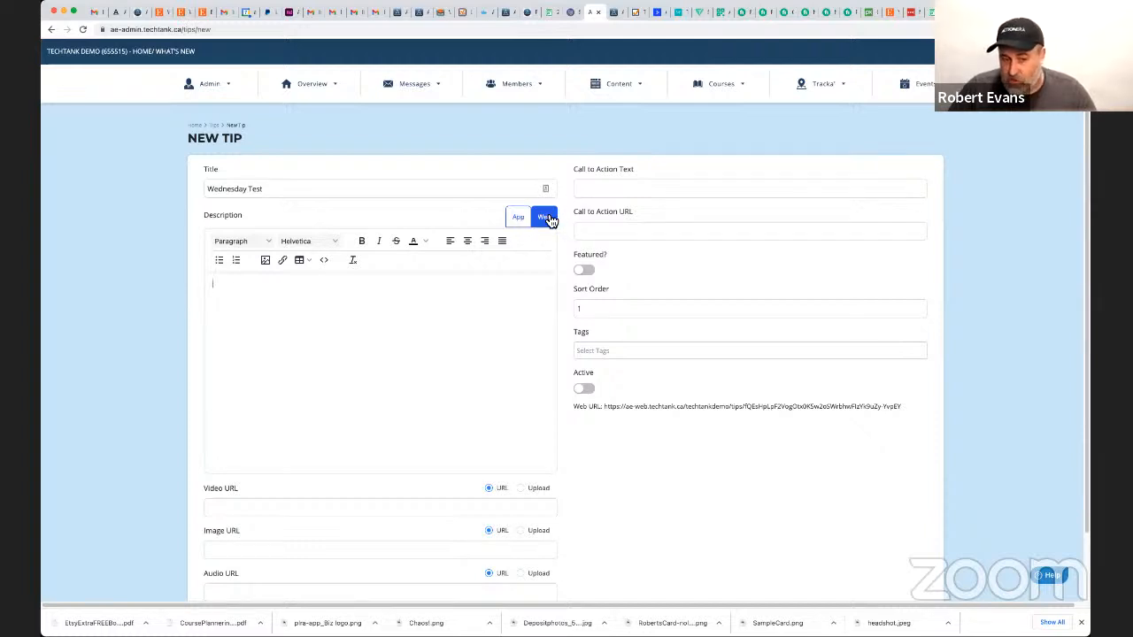
click(519, 220)
click(362, 275)
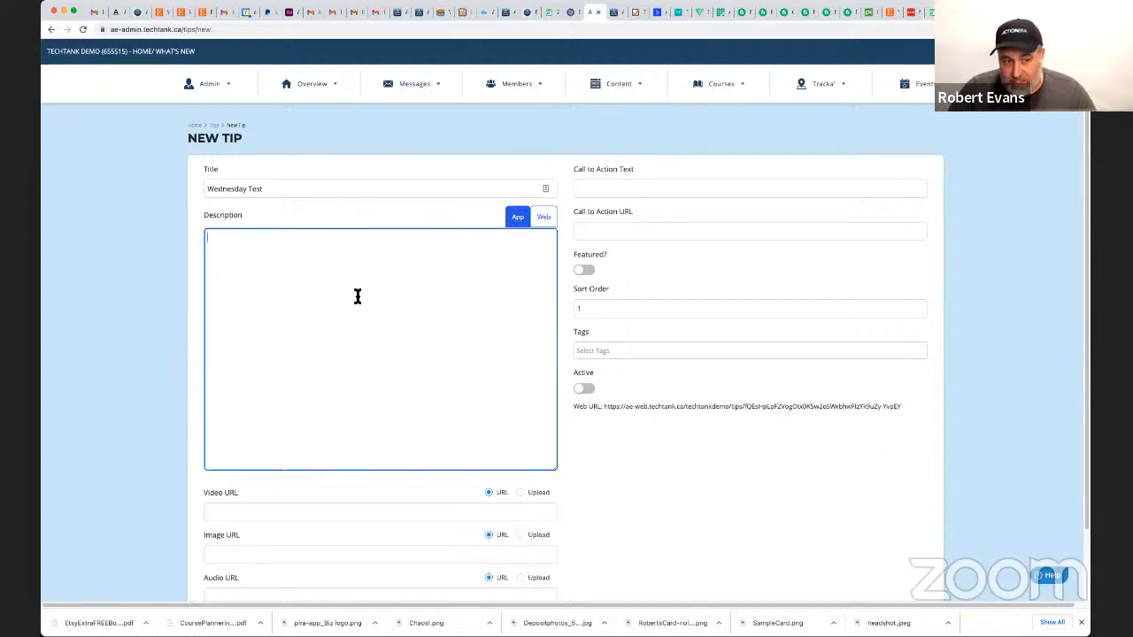
click(544, 219)
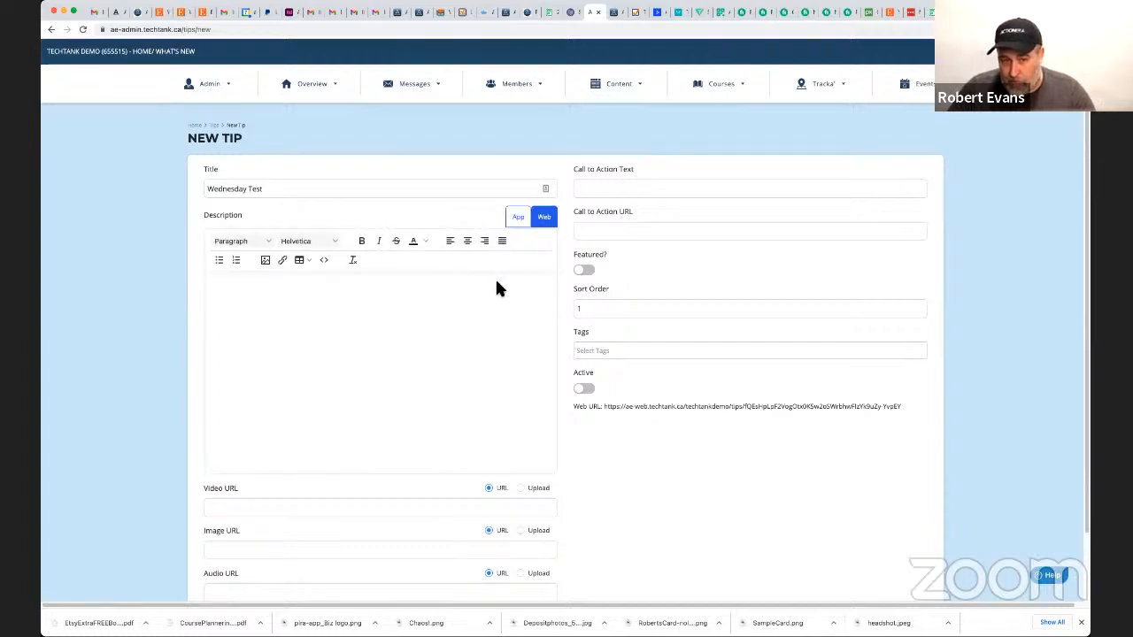
Fill the app description with the placeholder lines "dfdsfdfdsf" and "sdfdsfdsfdsf", a blank line and "sdfdsfdf".
click(519, 221)
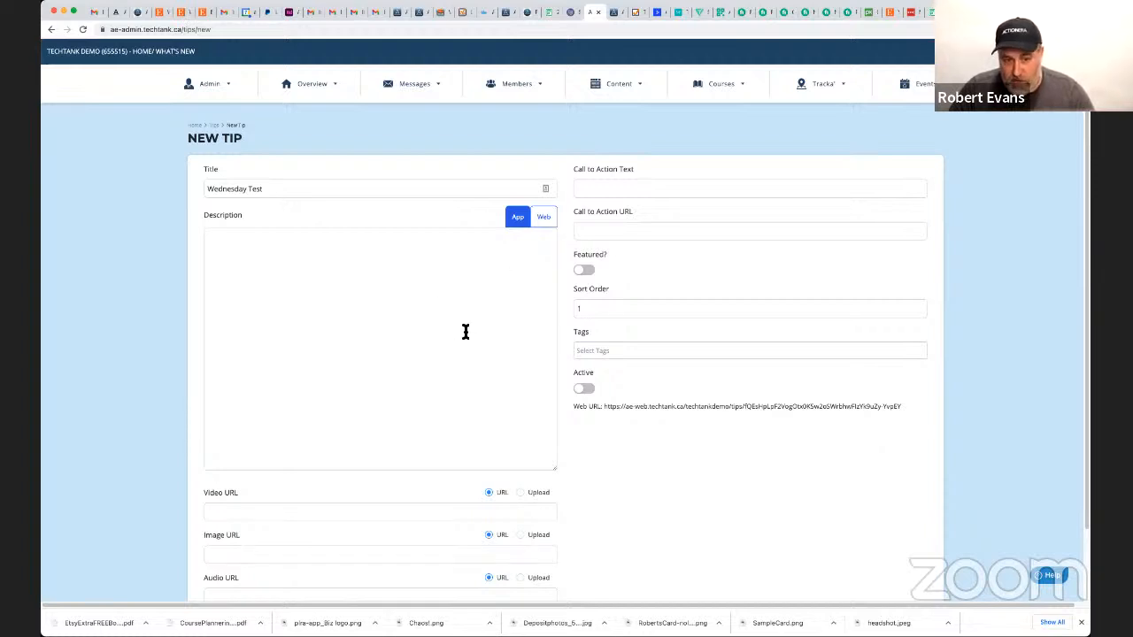
click(328, 289)
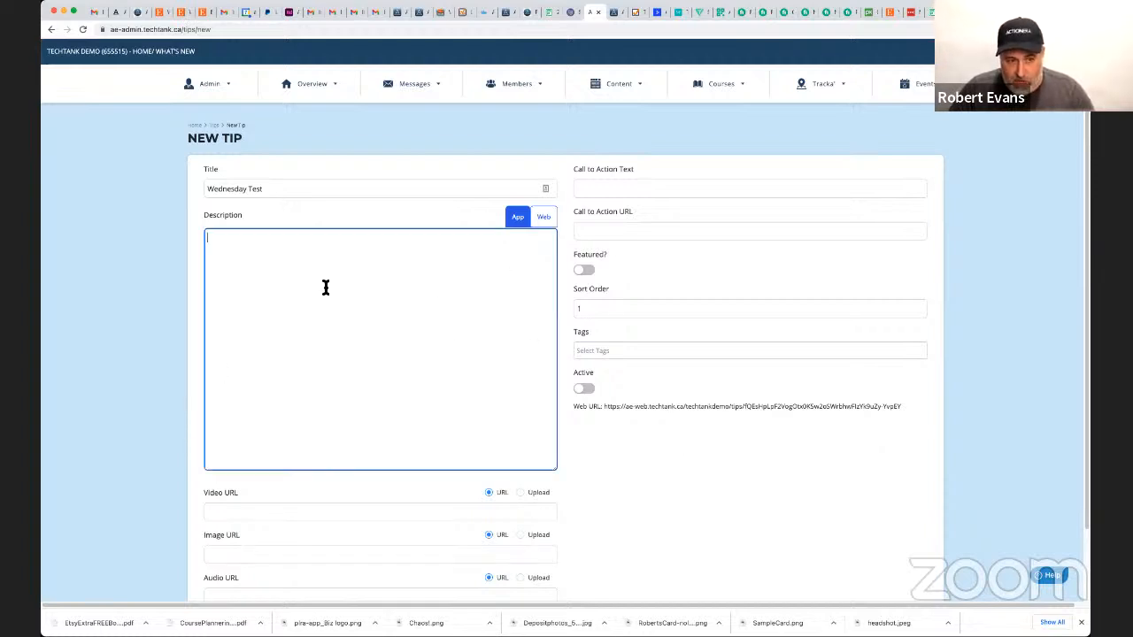
text(dfdsfdfdsf)
key(Return)
text(sdfdsfdsfdsf)
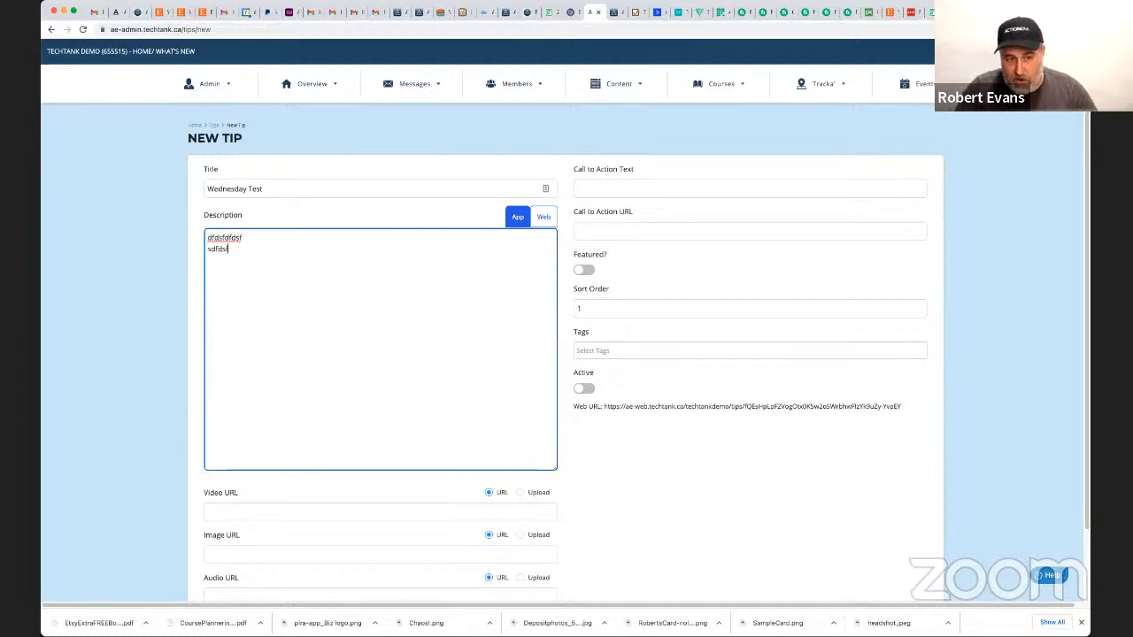
key(Return)
key(Return)
text(sdfdsfdf)
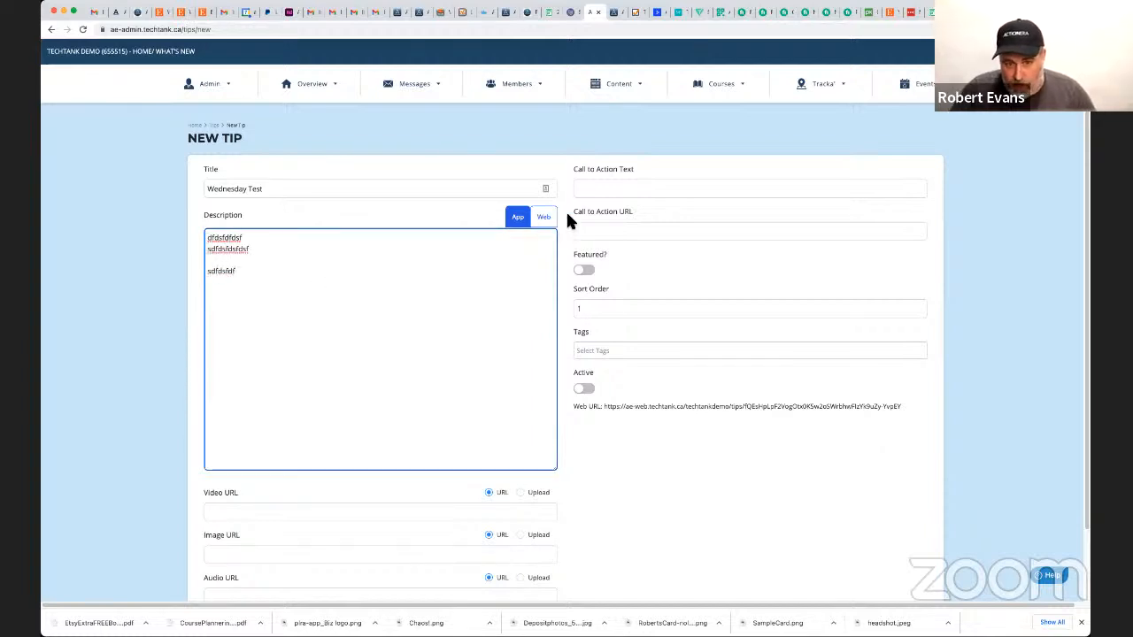
Enter separate lines in the web description: "Headline", "Bullets", "Bullets 2", "Bullets" and three lines of "Numbers".
click(544, 217)
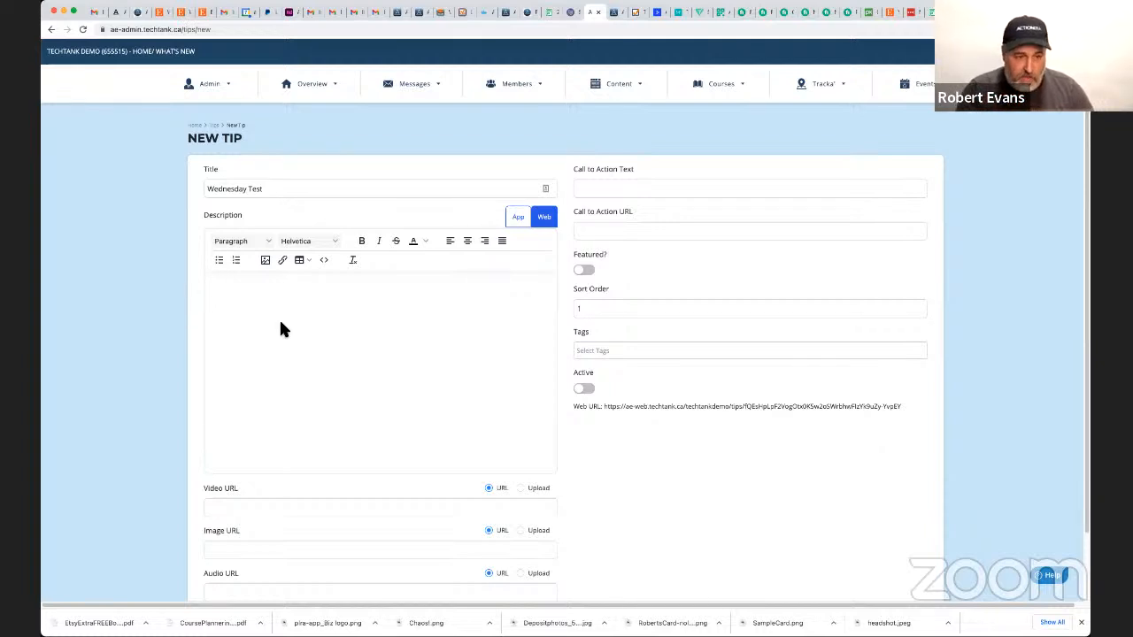
text(Headline)
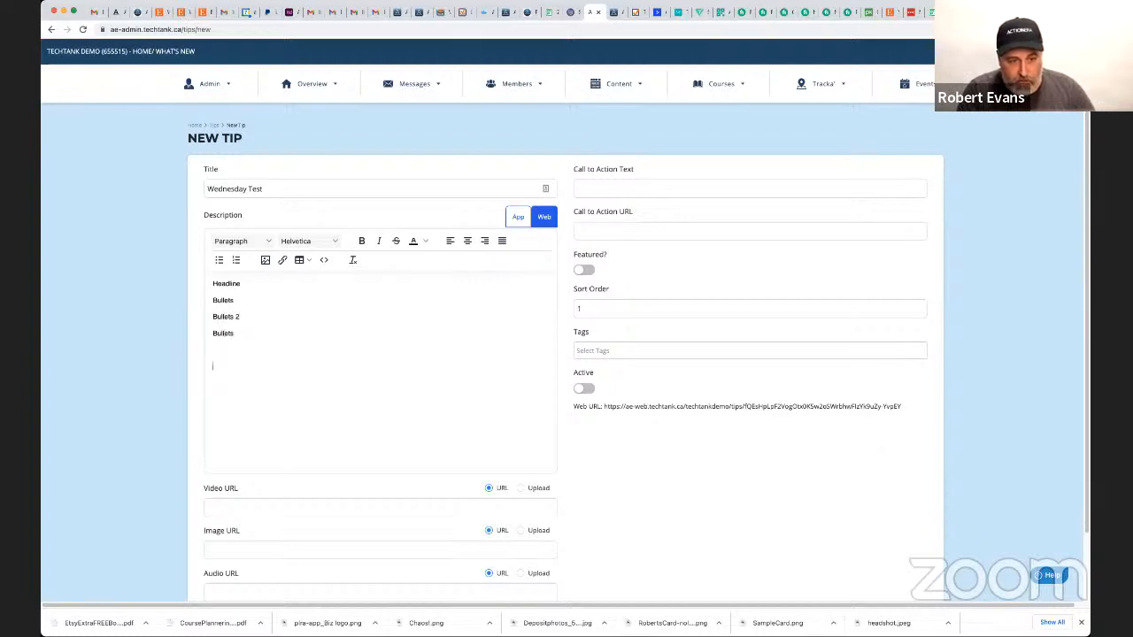
text(Numbers)
key(Return)
text(Num)
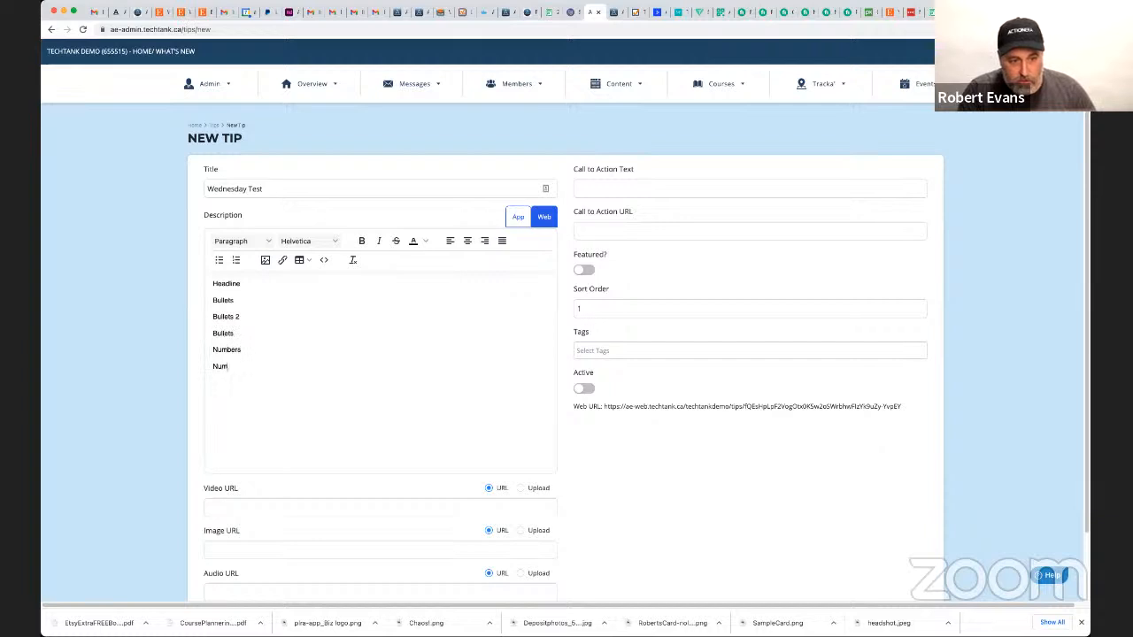
text(Numbers)
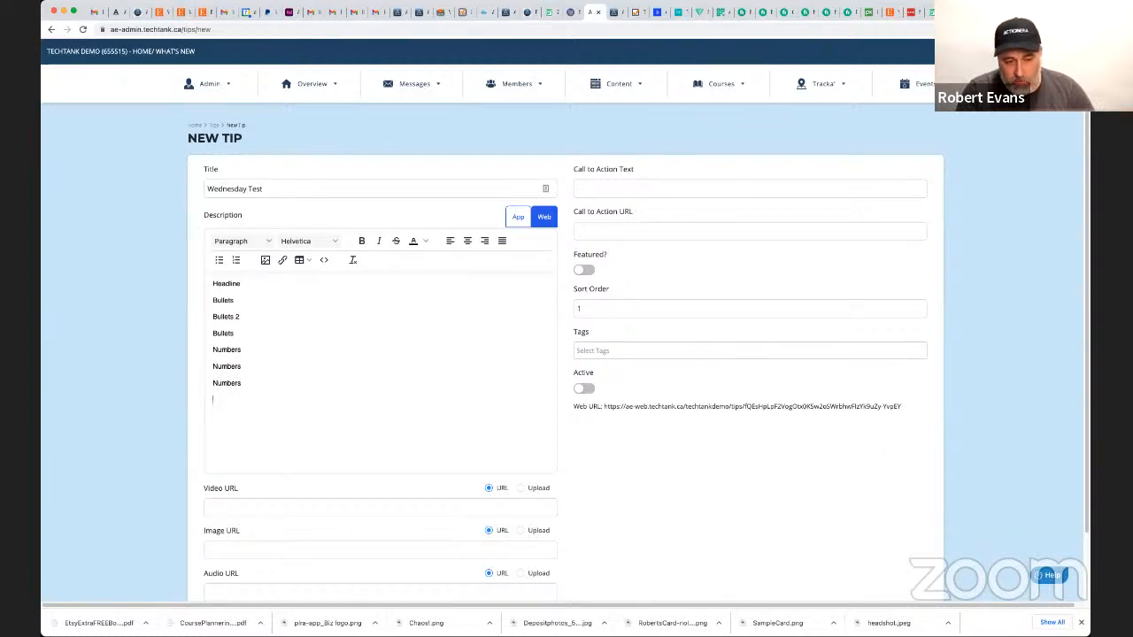
Add the lines "Image Here...", "This is a link", "Embed forms, opt-in signups, videos" and "Bold, Italics" to the web description.
text(Image Here...)
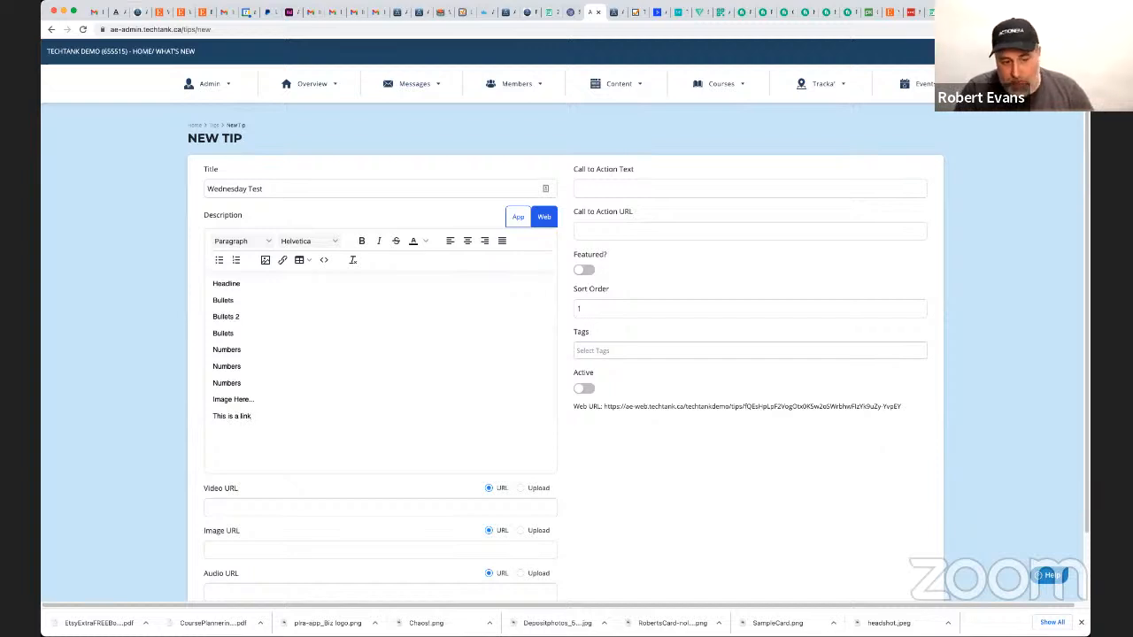
text(mbed)
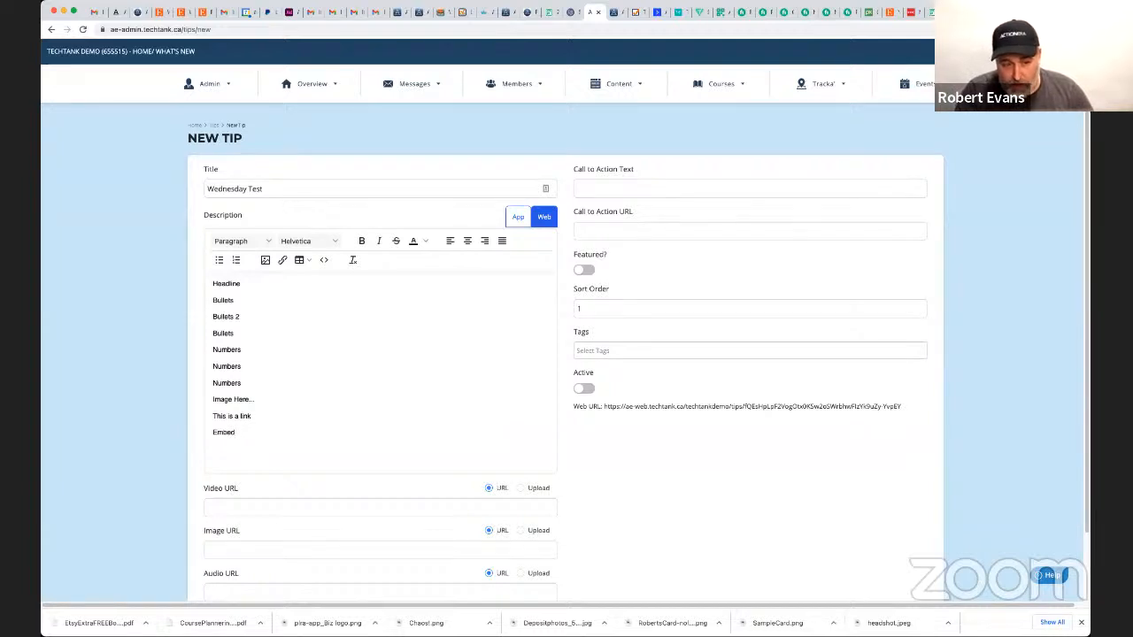
text(forms, opt)
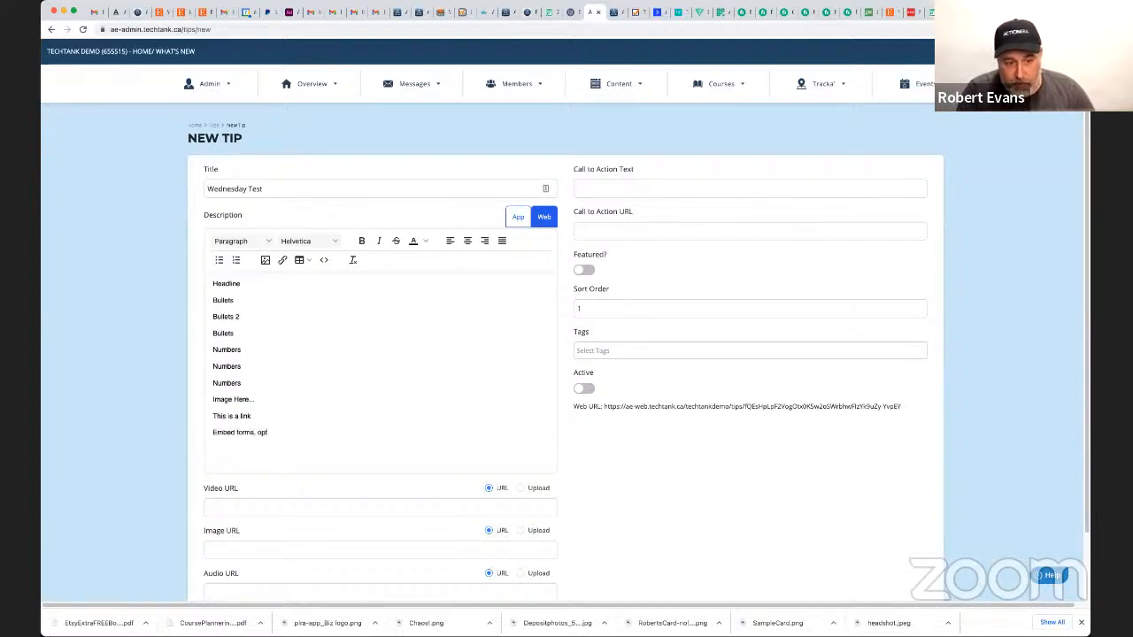
text(-i)
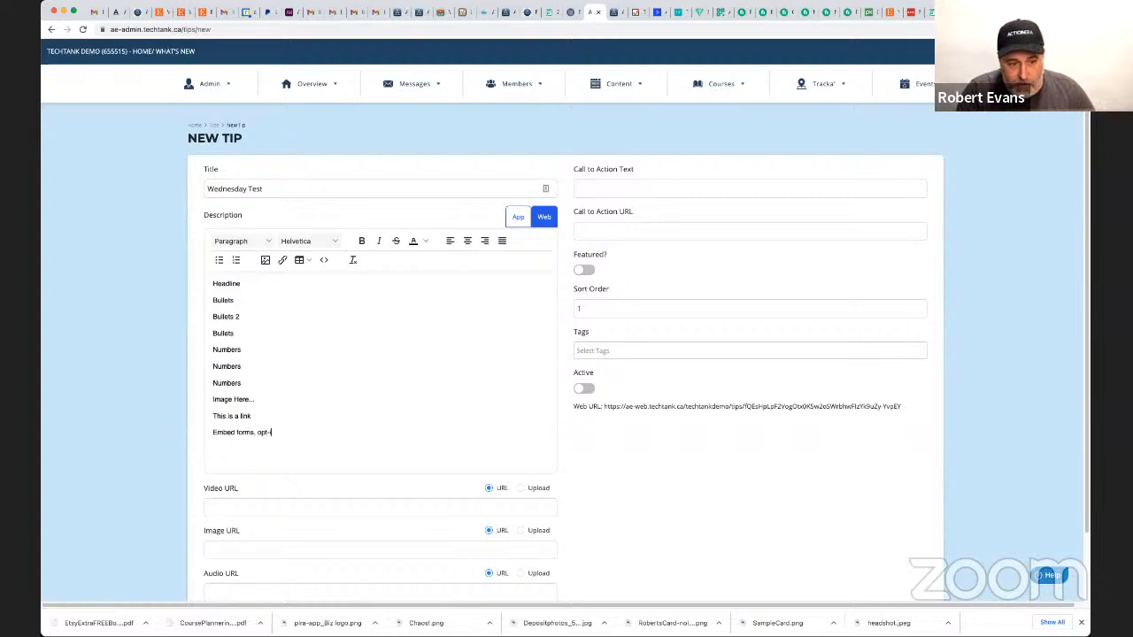
text(n signups)
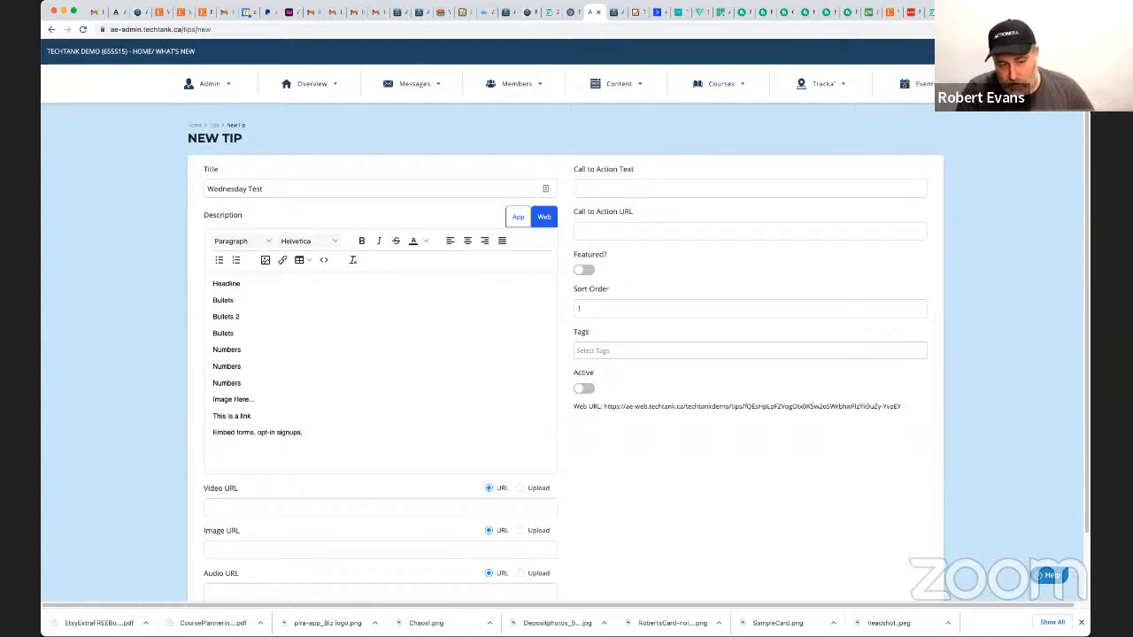
text(, videos)
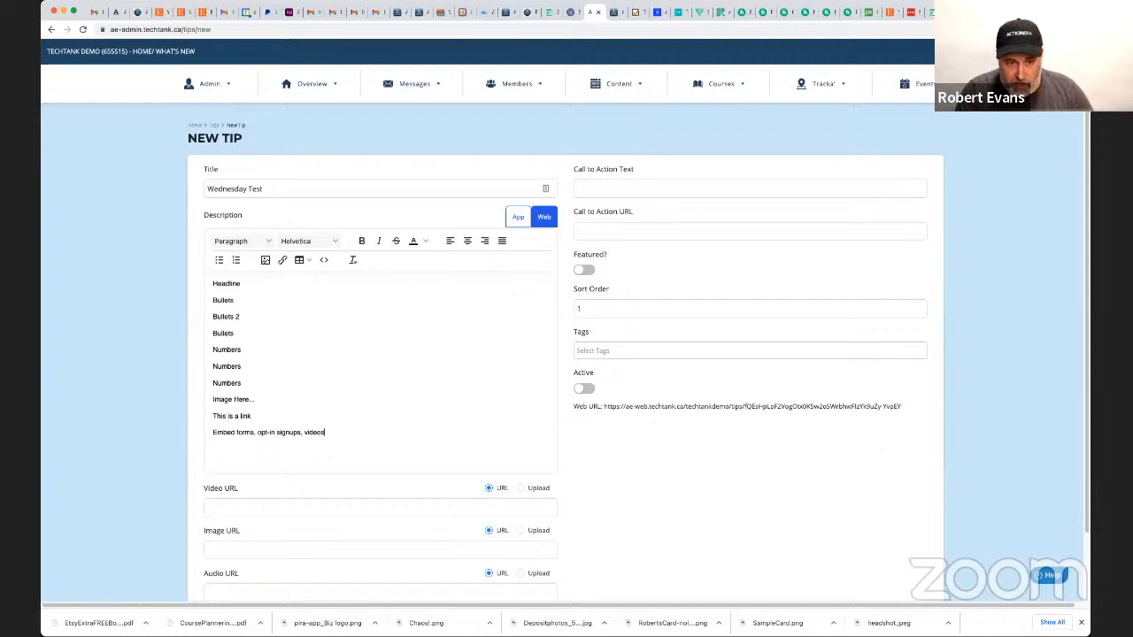
text(Bold)
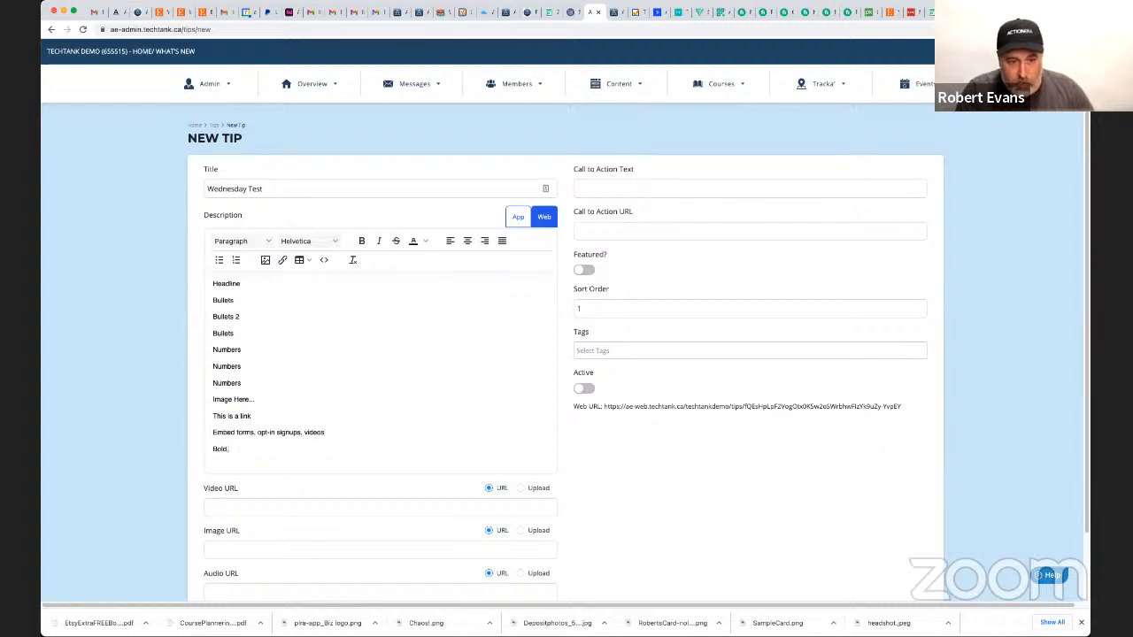
text(, Italics)
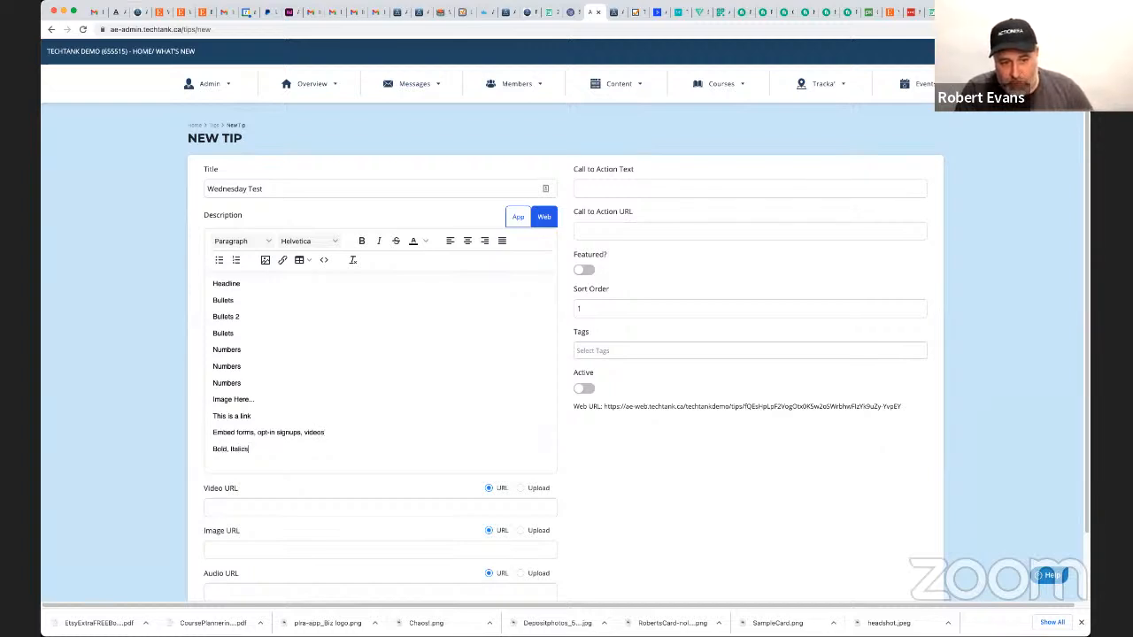
text(, )
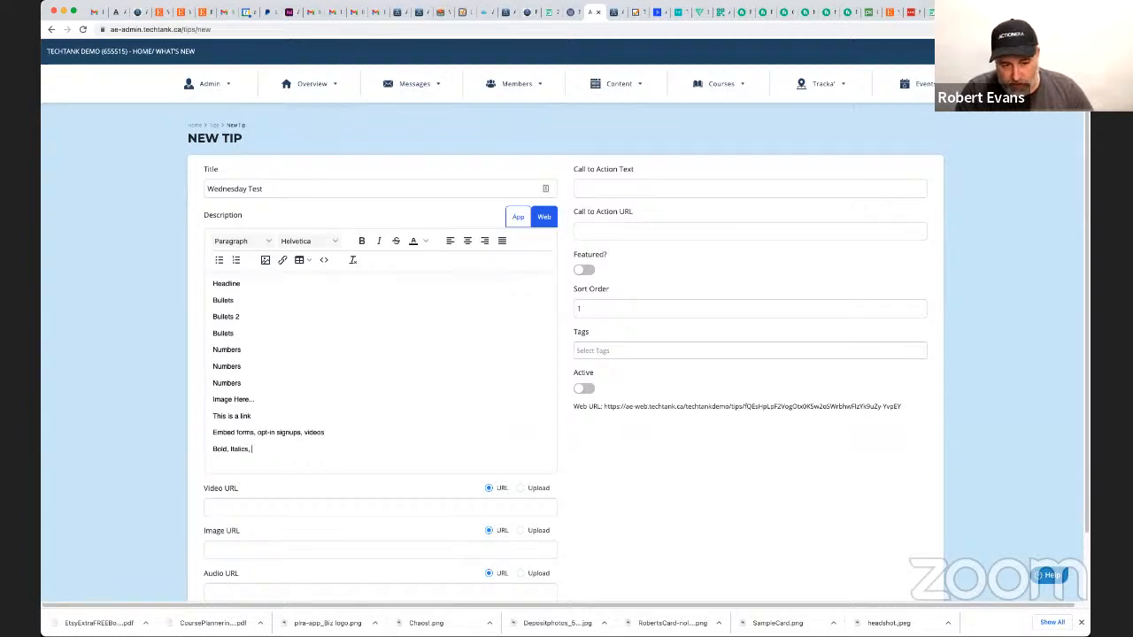
text(Center)
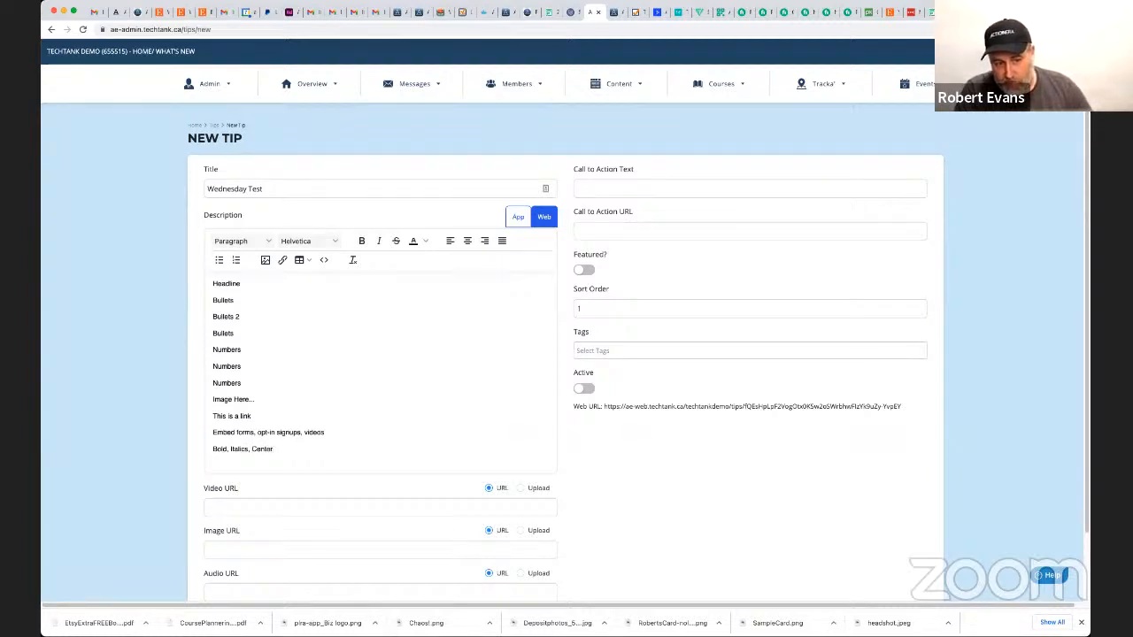
Complete the last web description line as "Bold, Italics, Center" and add the line "Create Tables" below it.
key(Return)
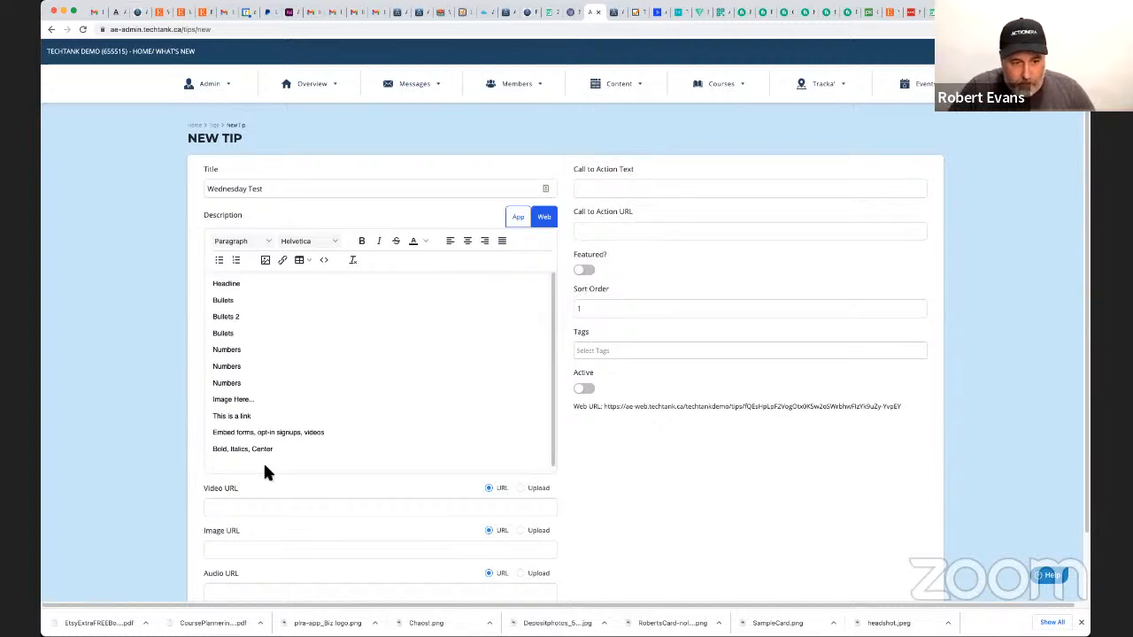
text(Create Table)
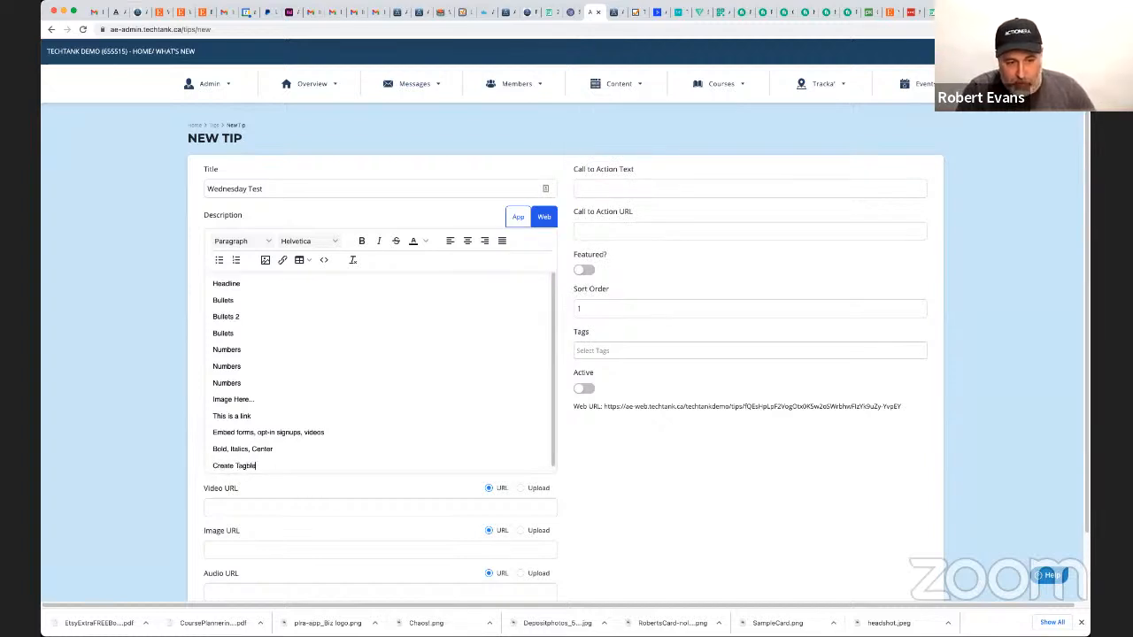
key(BackSpace)
key(BackSpace)
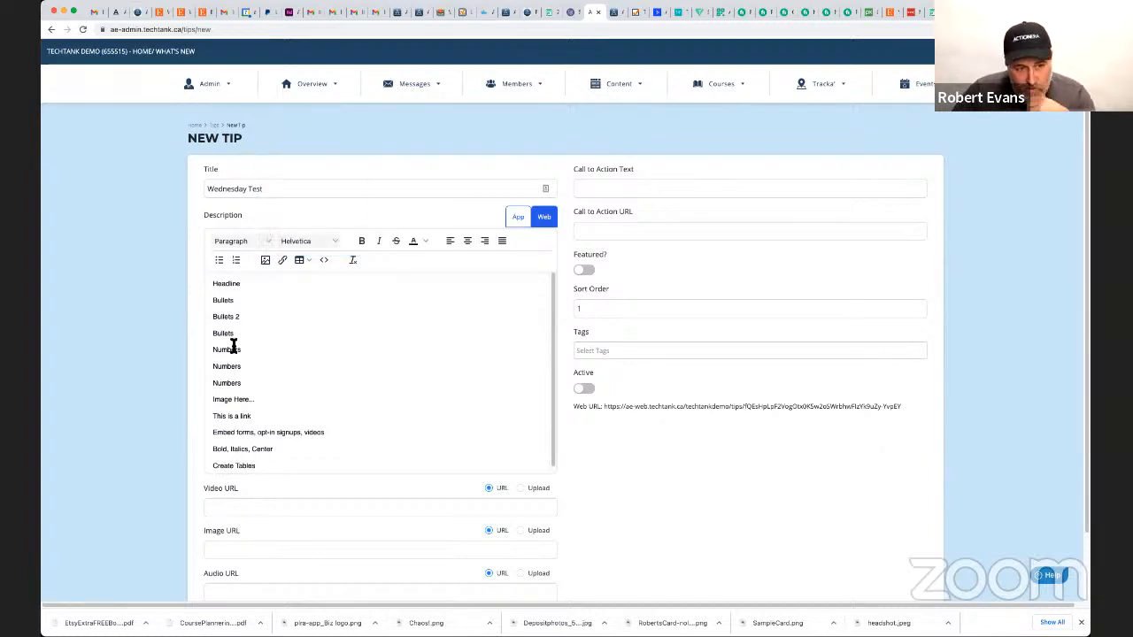
Apply the Heading 1 style to the "Headline" line of the web description and review the other available heading levels.
double_click(224, 284)
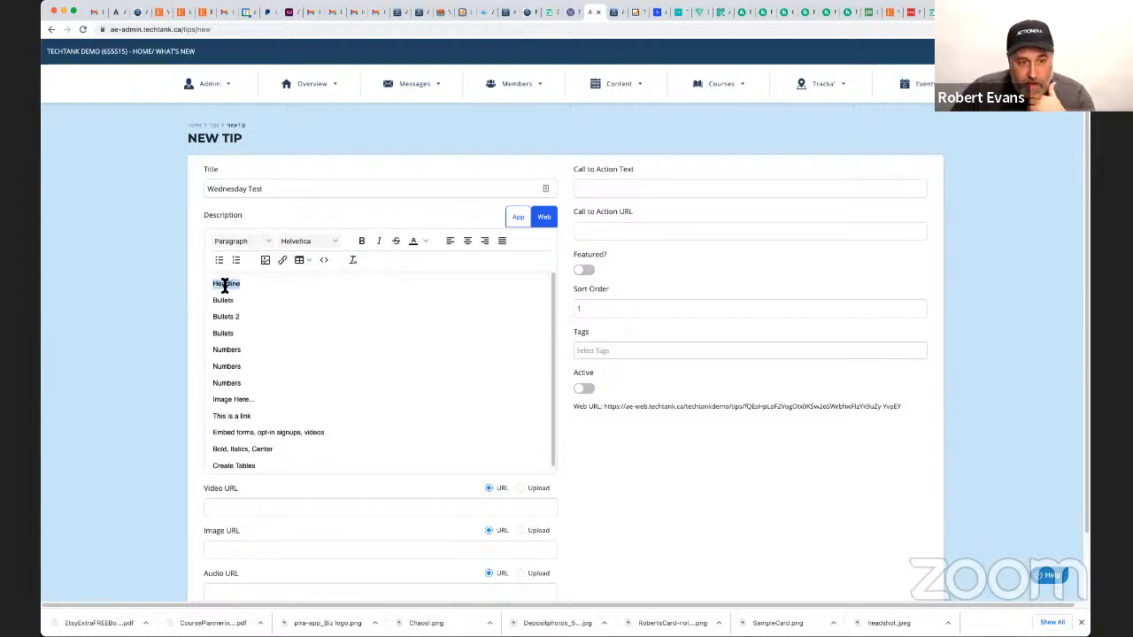
click(257, 240)
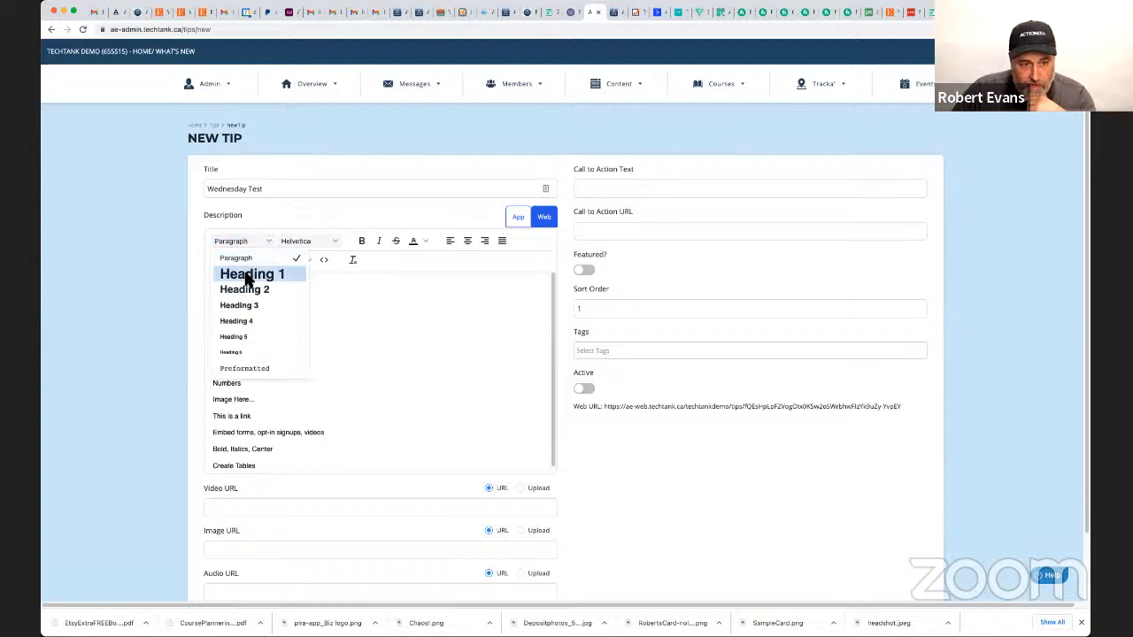
click(248, 275)
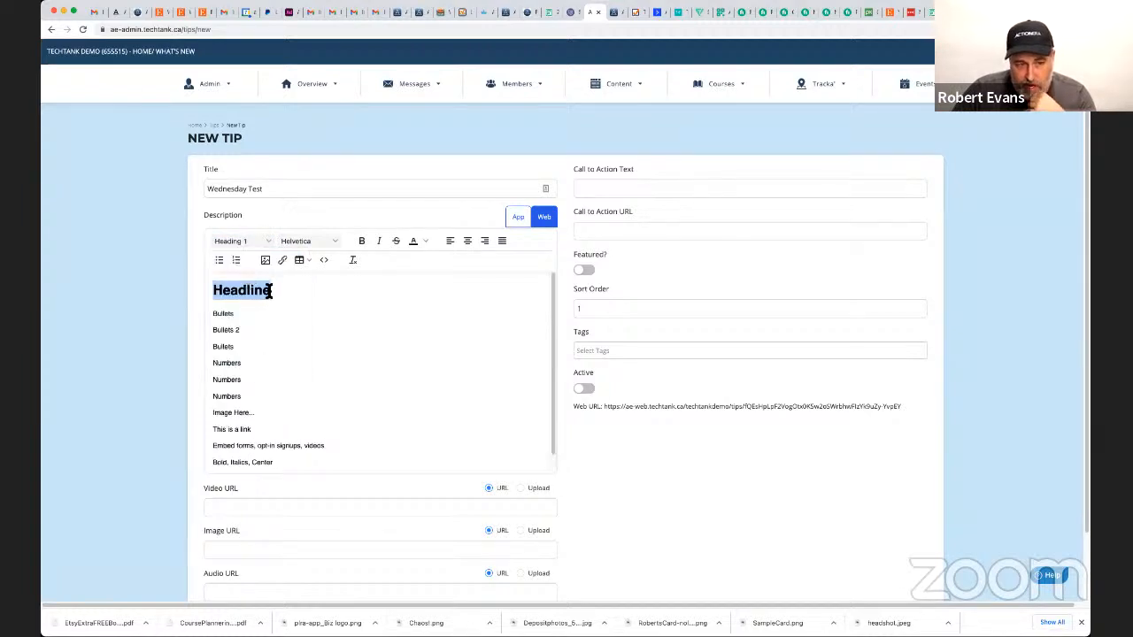
click(235, 242)
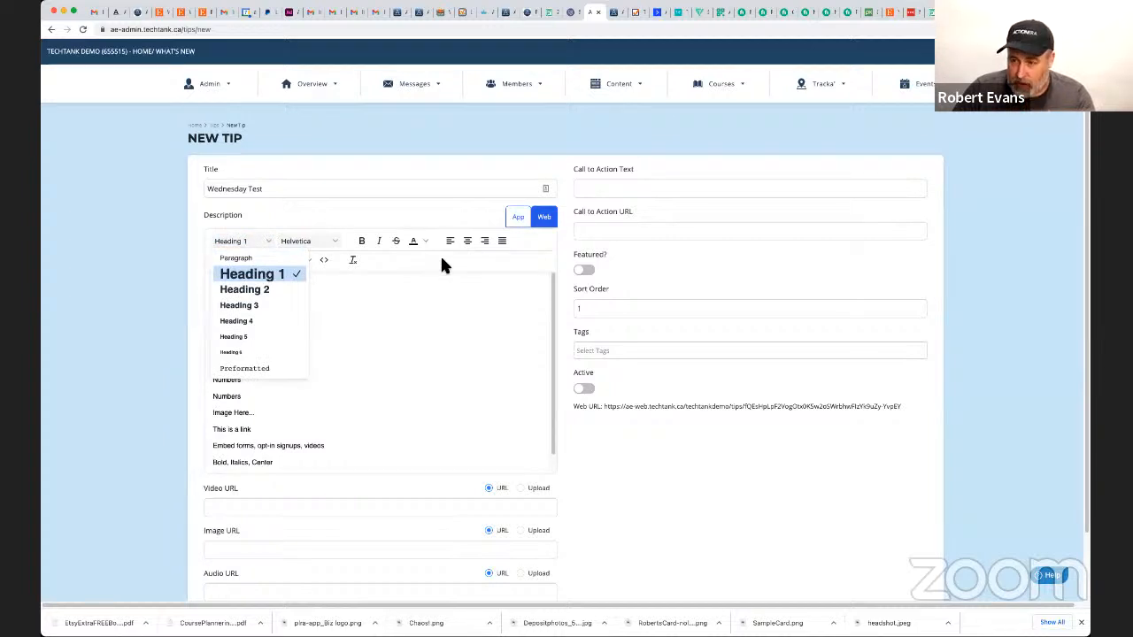
click(415, 267)
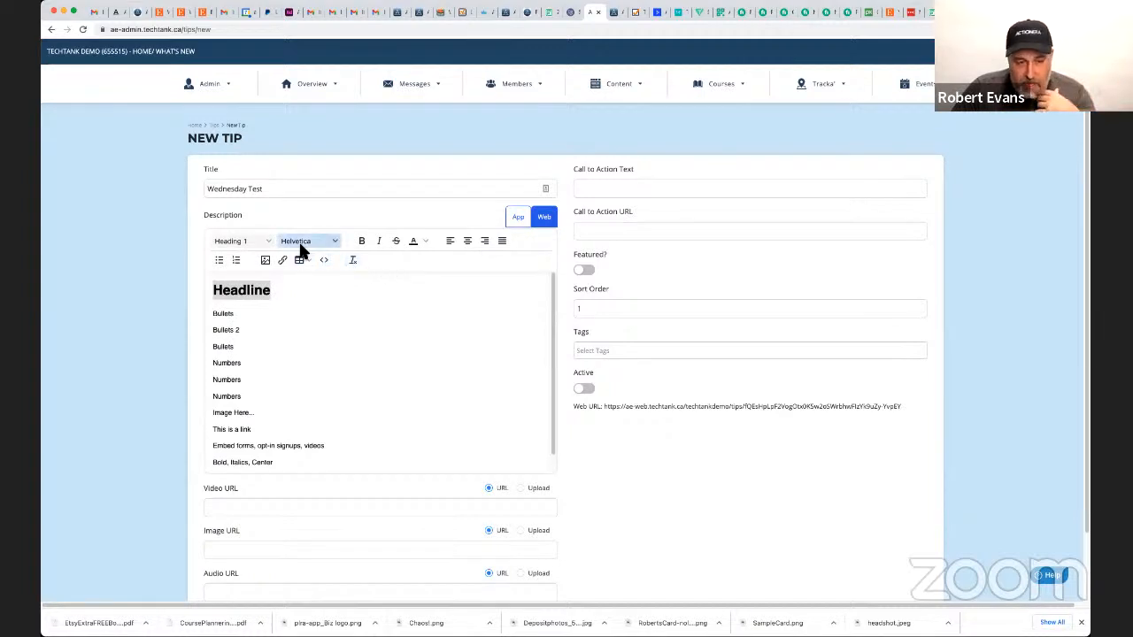
click(245, 246)
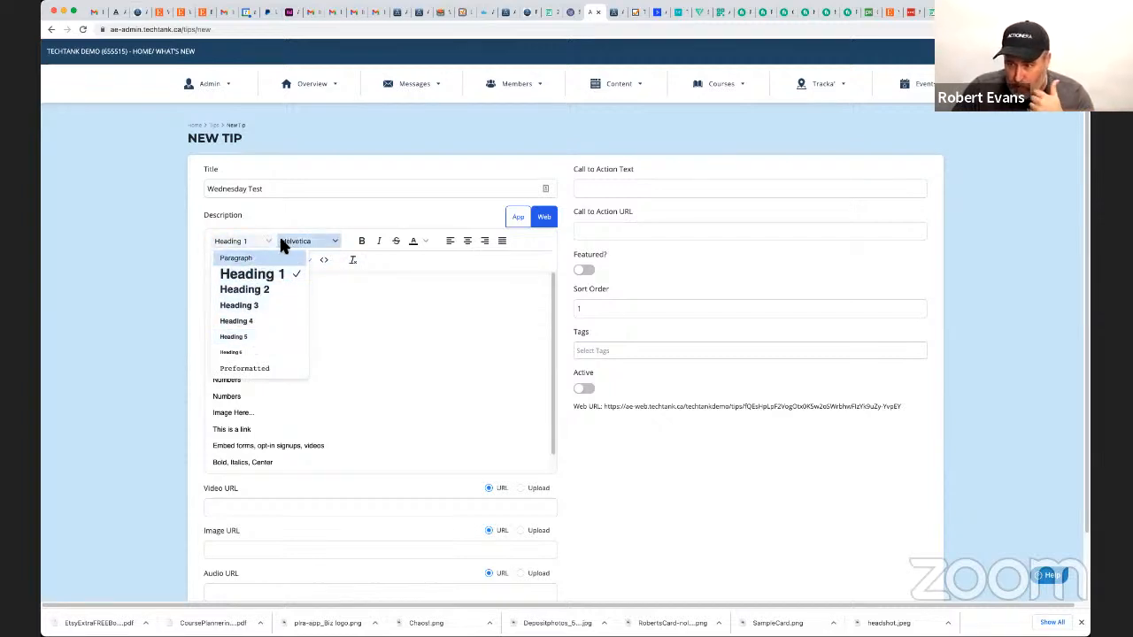
click(350, 239)
Set the font of the "Headline" line to Verdana and centre the line.
click(241, 295)
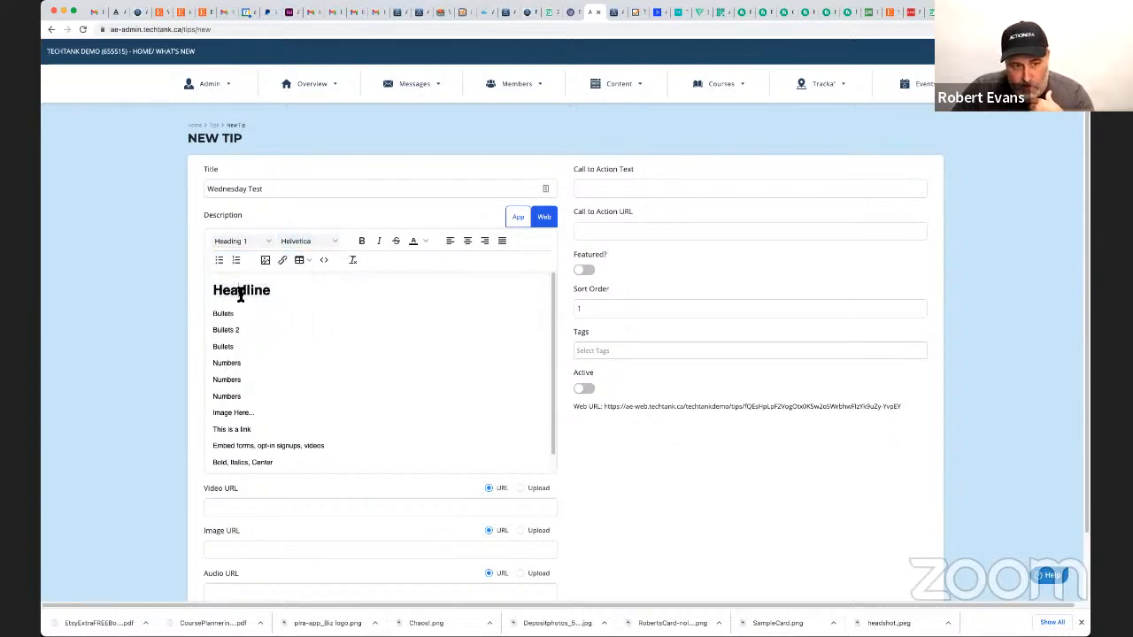
double_click(241, 294)
click(303, 244)
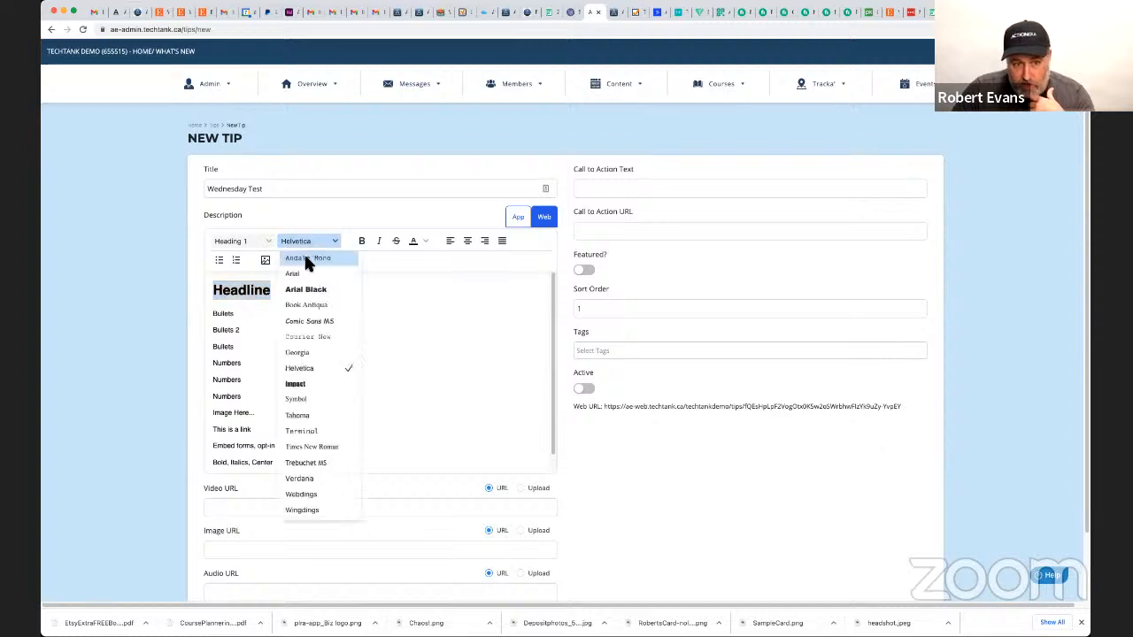
click(306, 476)
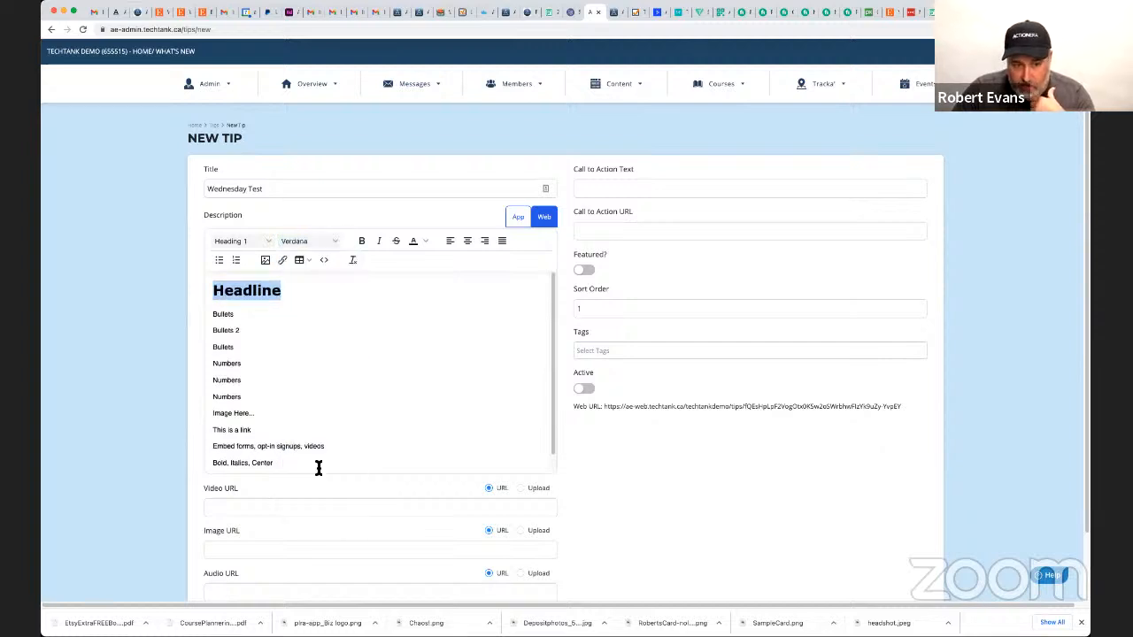
click(315, 348)
click(265, 291)
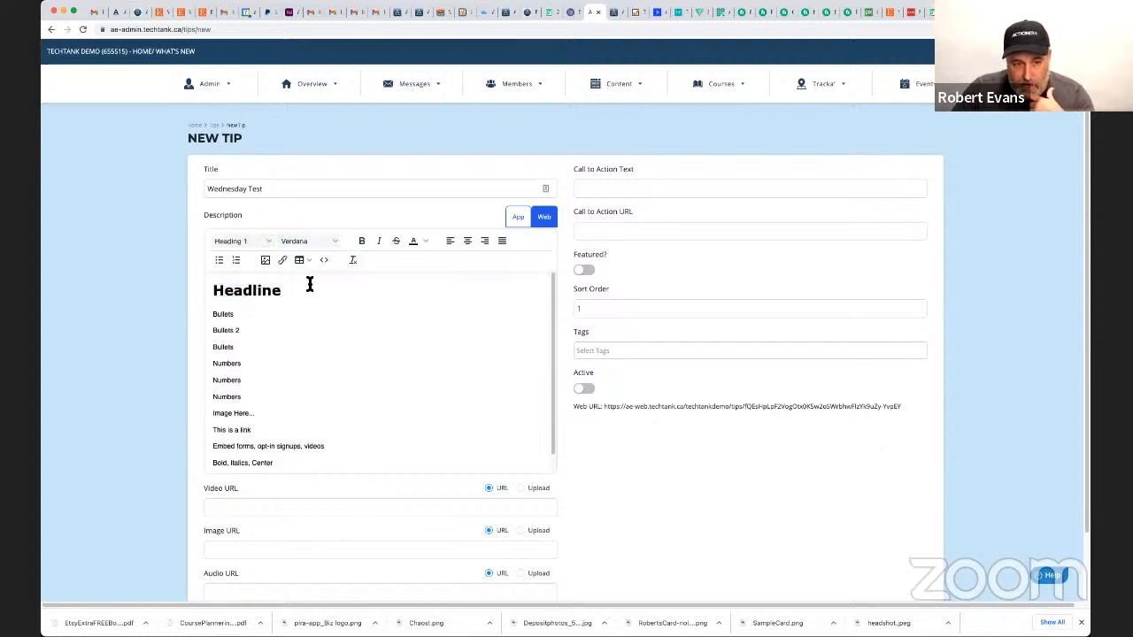
click(467, 240)
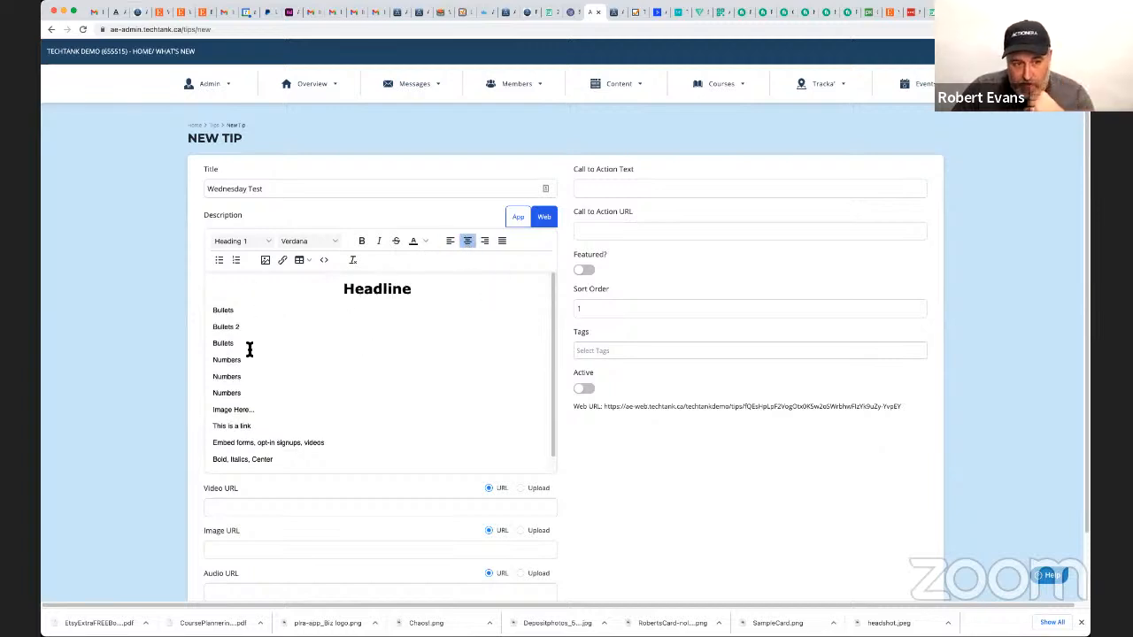
Turn the three "Bullets" lines into a bulleted list and apply the Heading 3 style to them.
drag(234, 344, 196, 309)
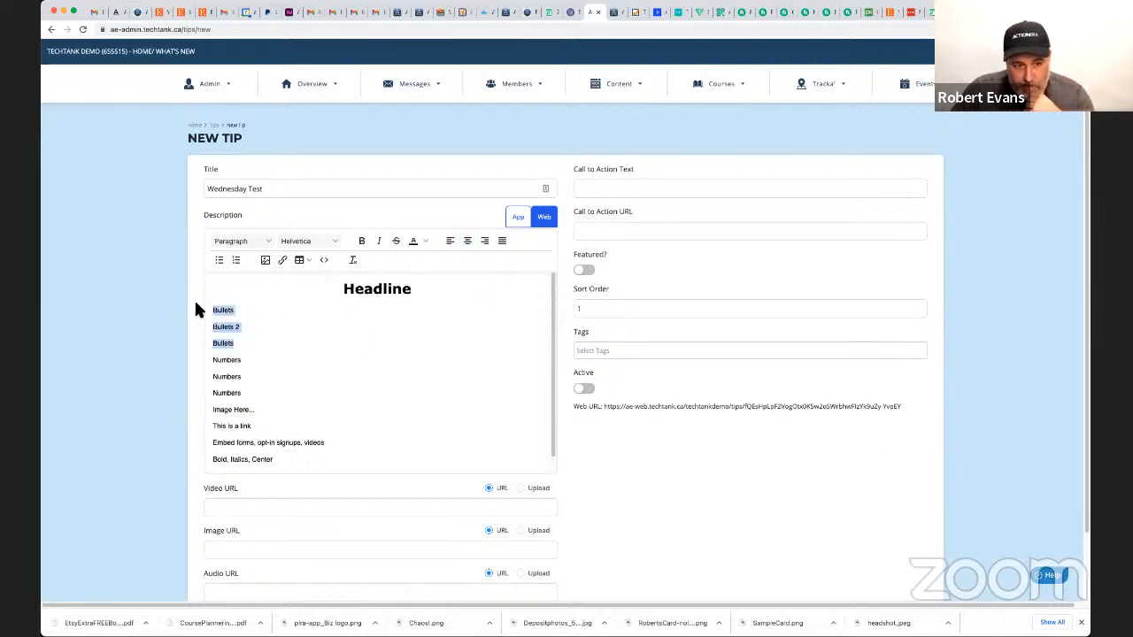
click(220, 261)
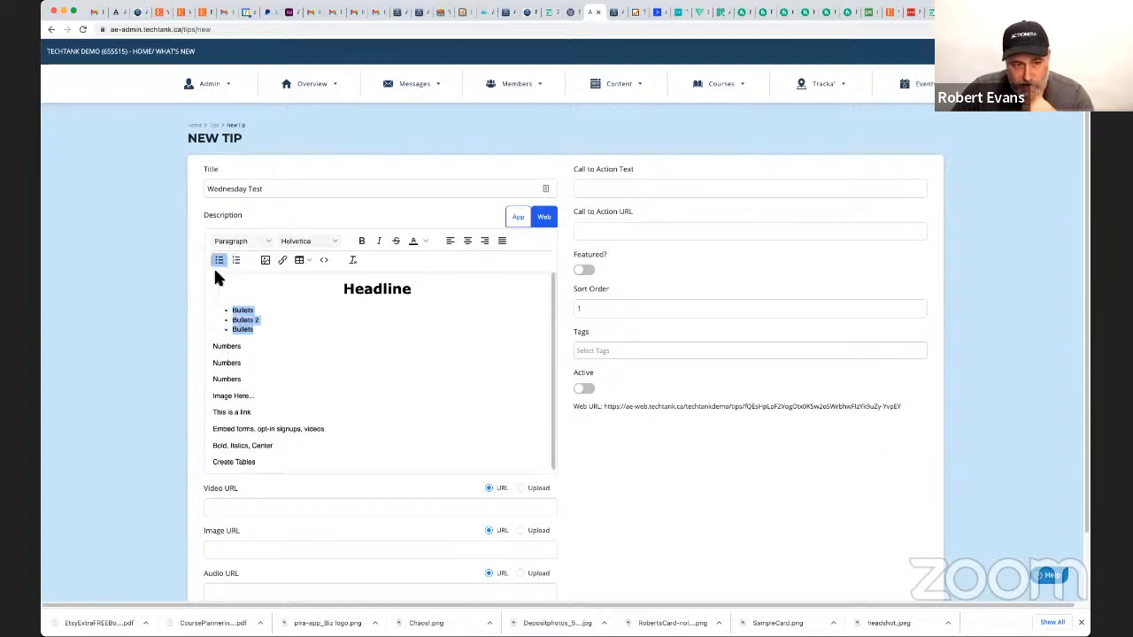
click(261, 240)
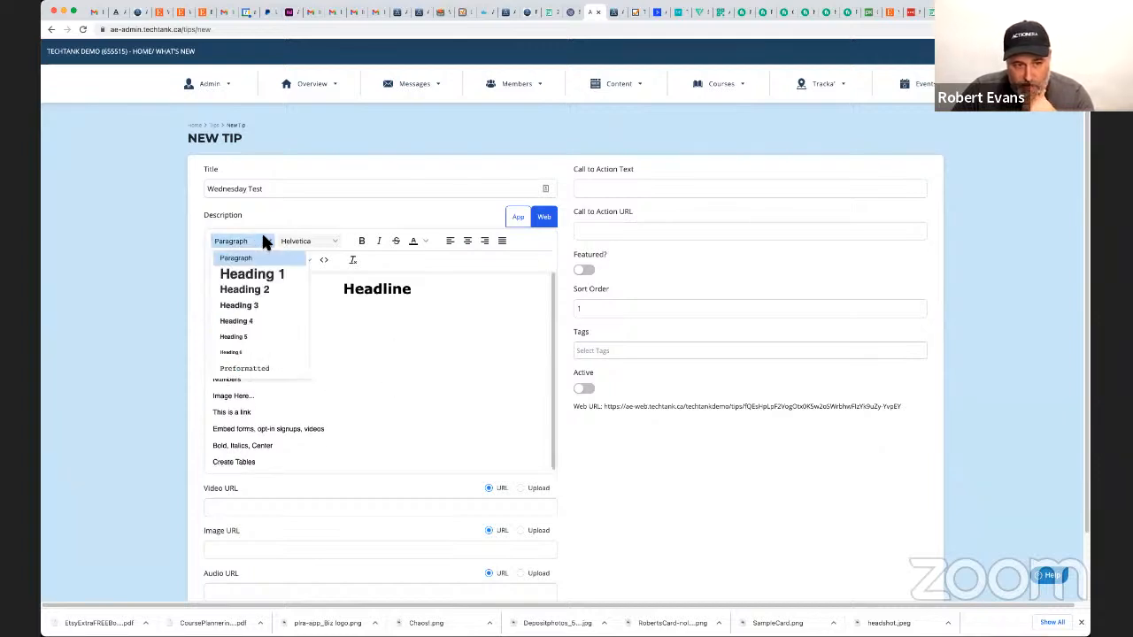
click(263, 306)
click(370, 393)
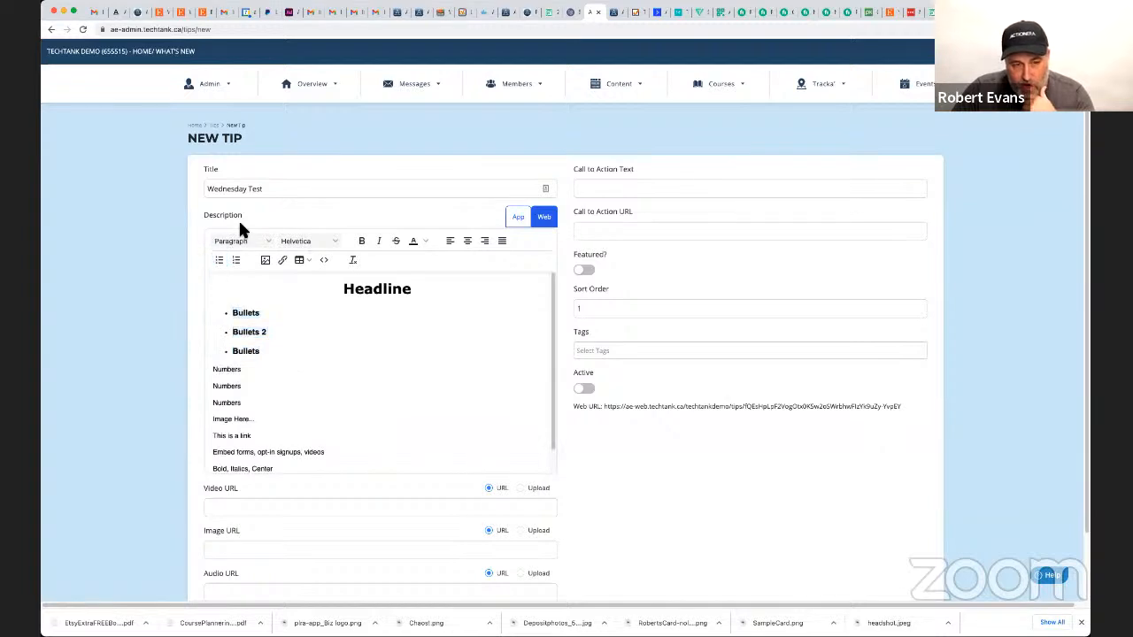
click(244, 246)
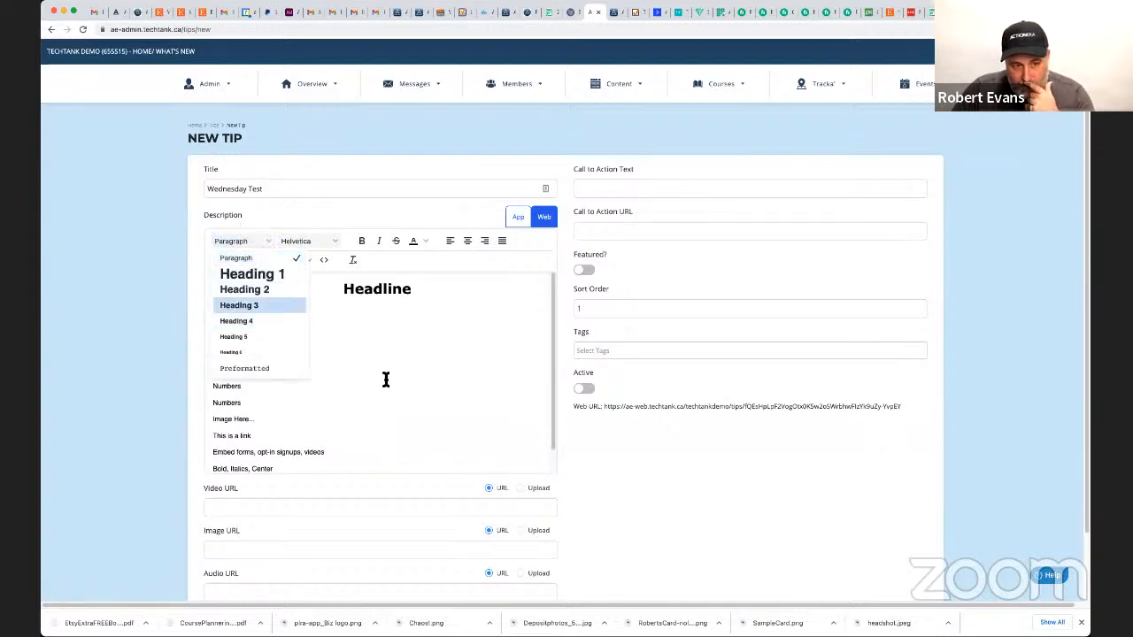
click(242, 430)
Turn the three "Numbers" lines into a numbered list in the Heading 3 style and make it bold.
drag(246, 400, 240, 254)
click(237, 260)
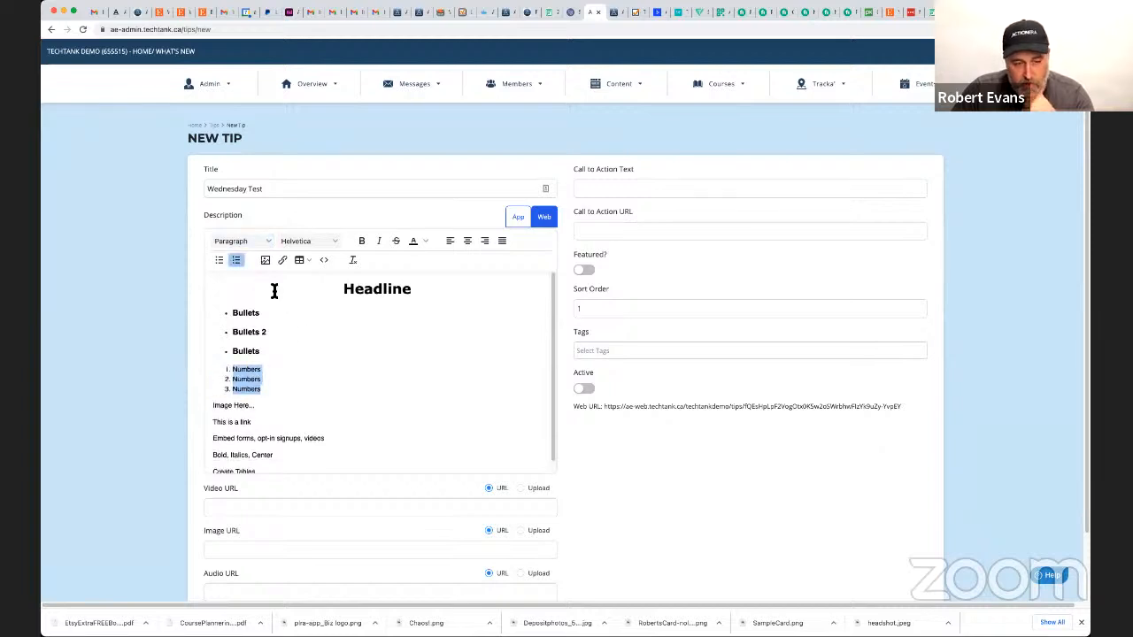
click(260, 241)
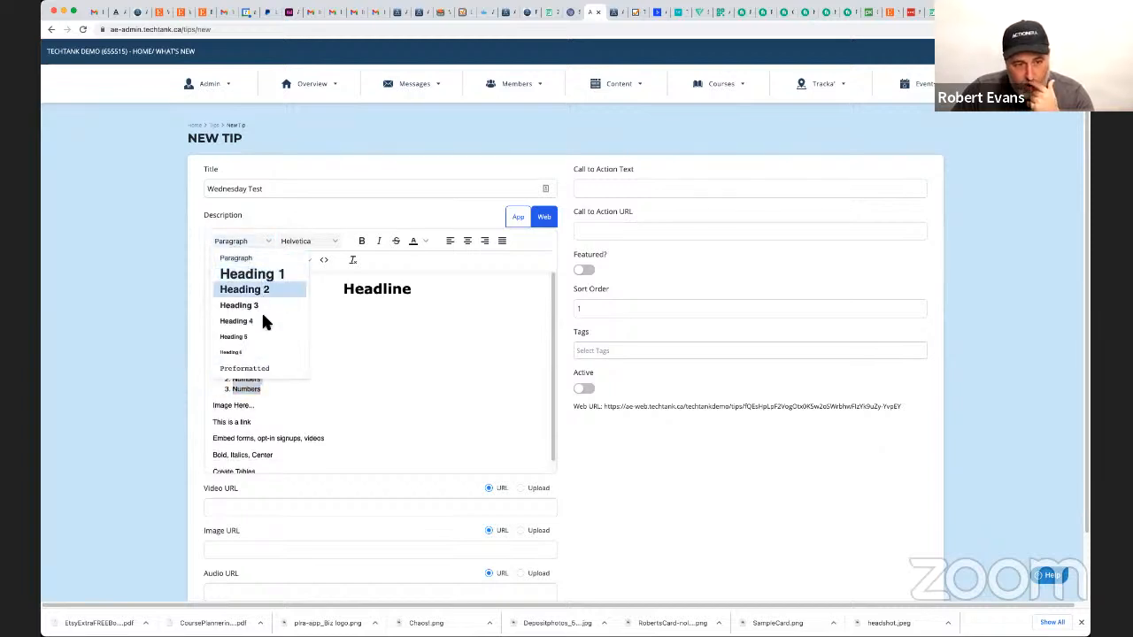
click(261, 306)
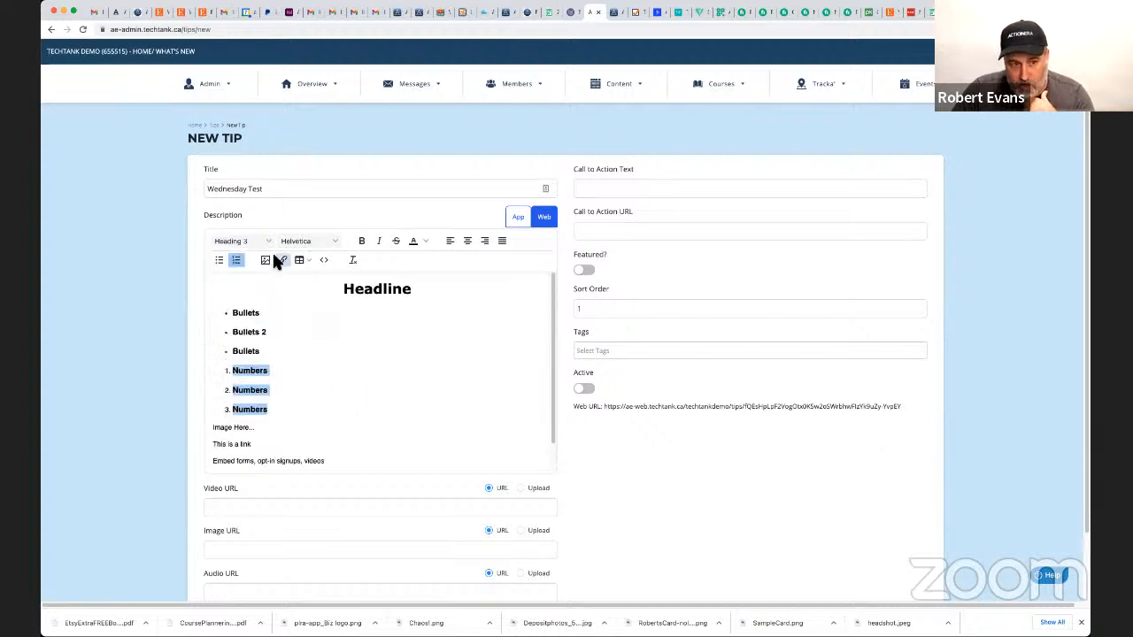
click(361, 241)
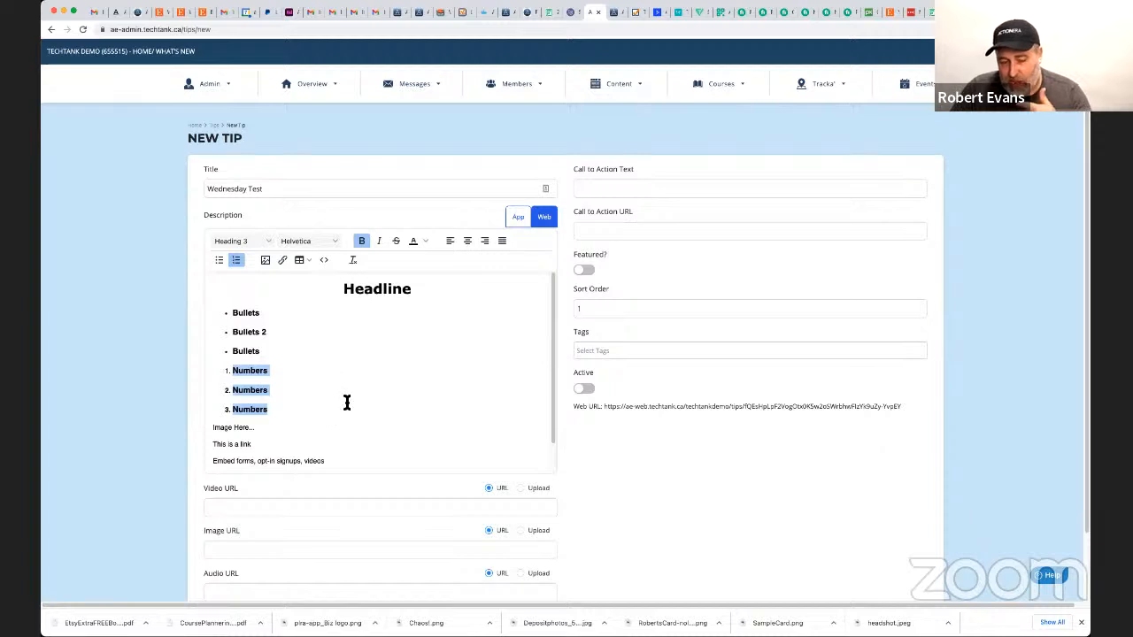
Insert an empty line below "Image Here..." in the web description.
scroll(348, 403, down, 5)
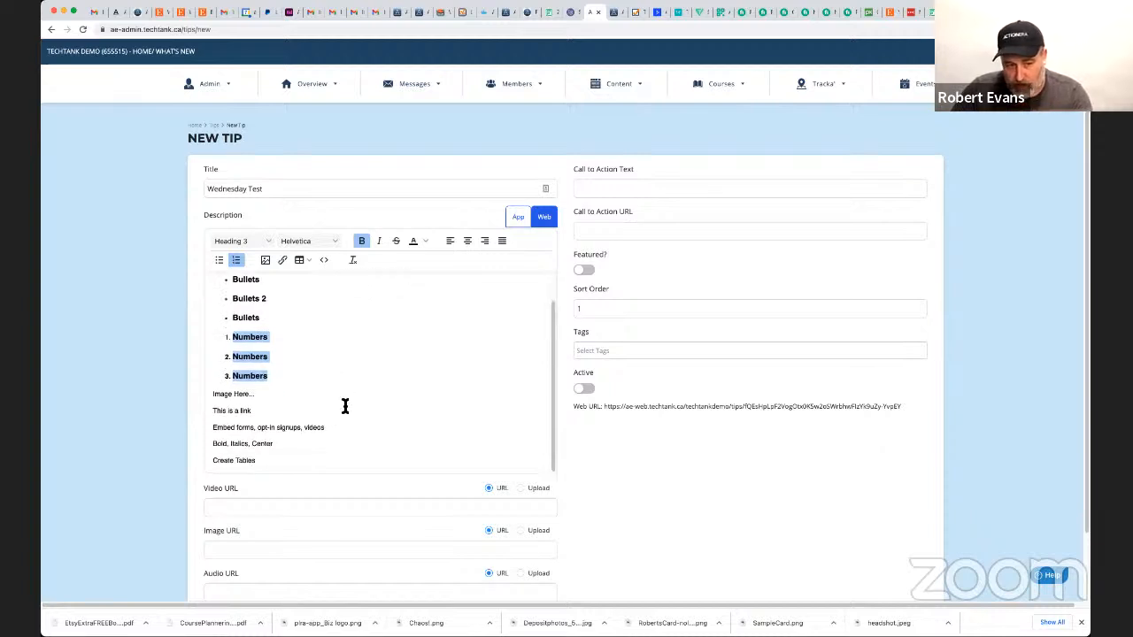
click(271, 319)
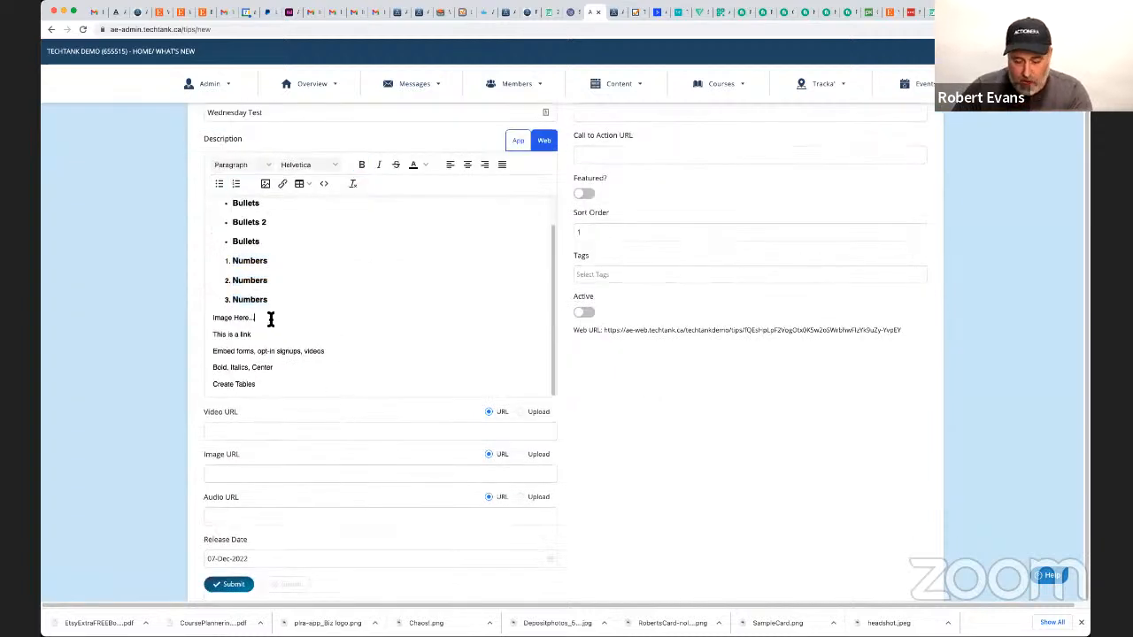
key(Return)
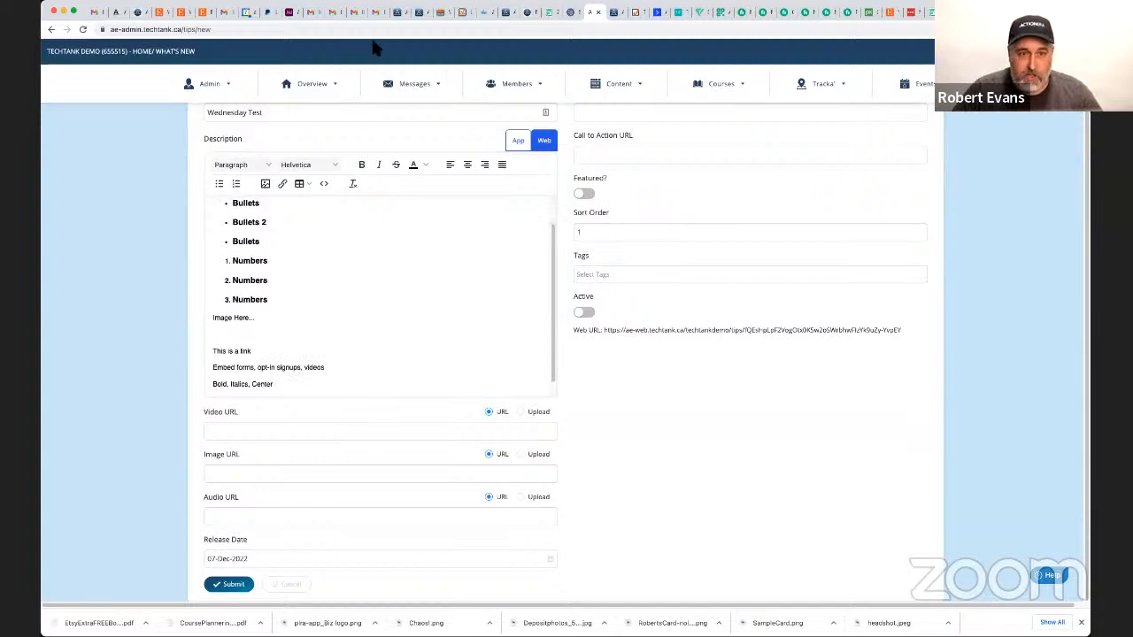
Switch to the browser tab with the Live Your List site and copy the image address of its header logo.
click(461, 11)
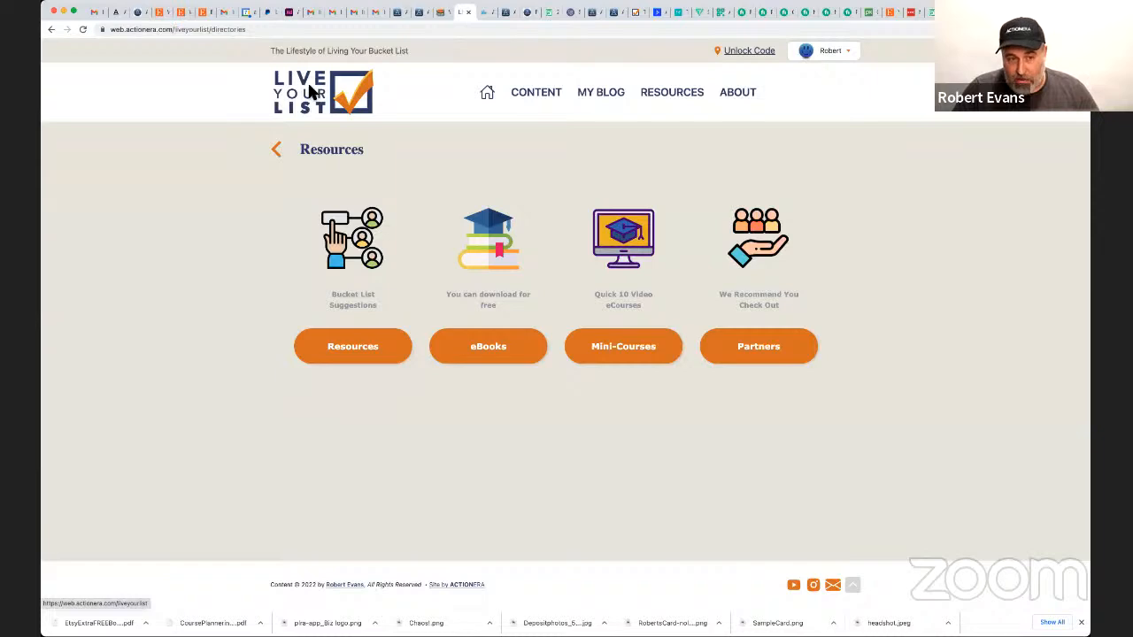
right_click(311, 90)
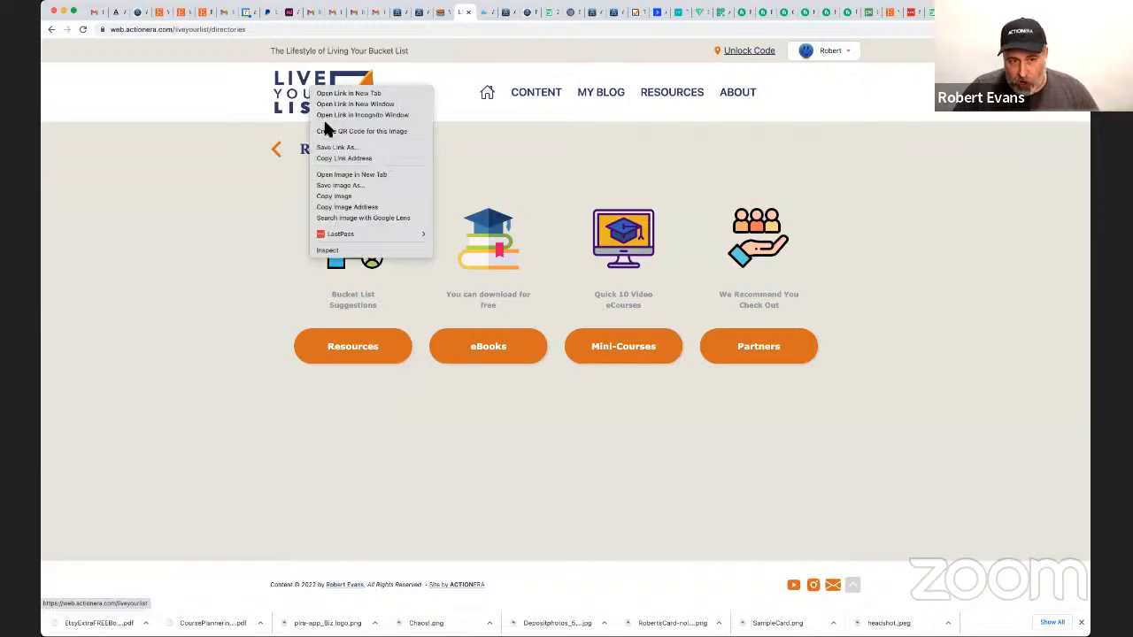
click(358, 207)
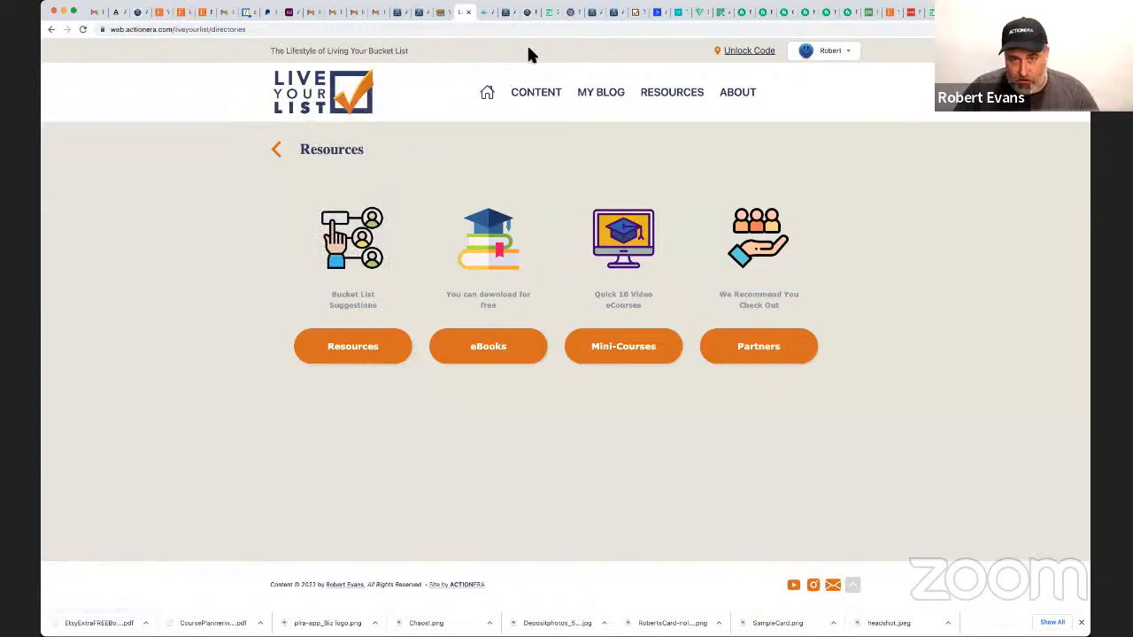
Return to the New Tip page and insert the logo below "Image Here..." using the copied image address as source.
click(591, 13)
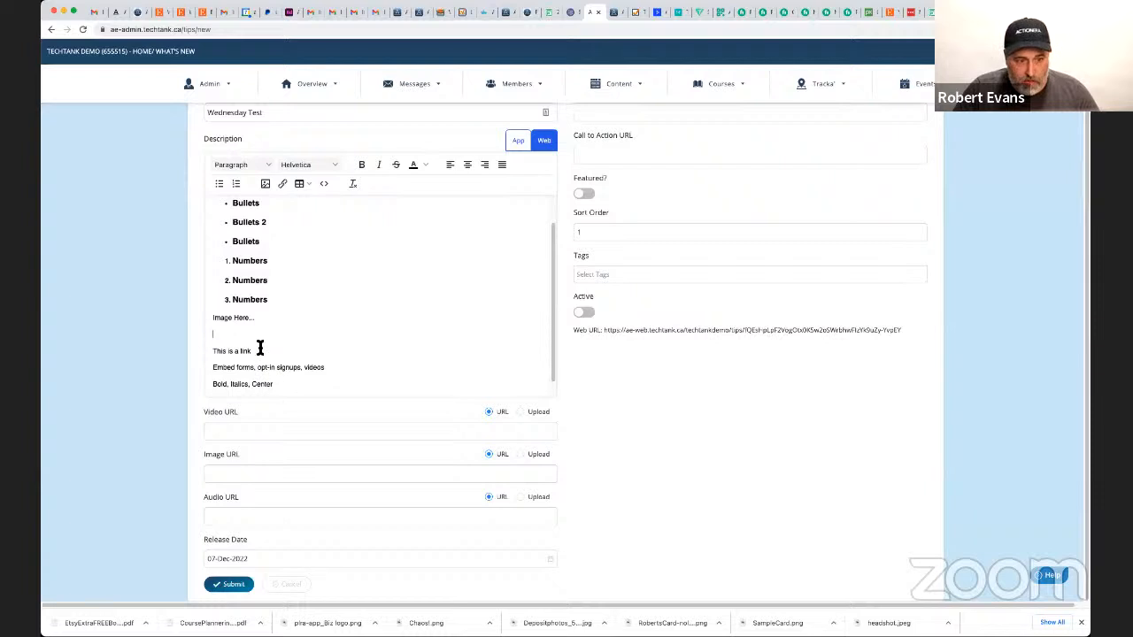
click(265, 183)
text(https://api.actionera.com/media/1722628f-6565-48d7-b90a-c43adf994589)
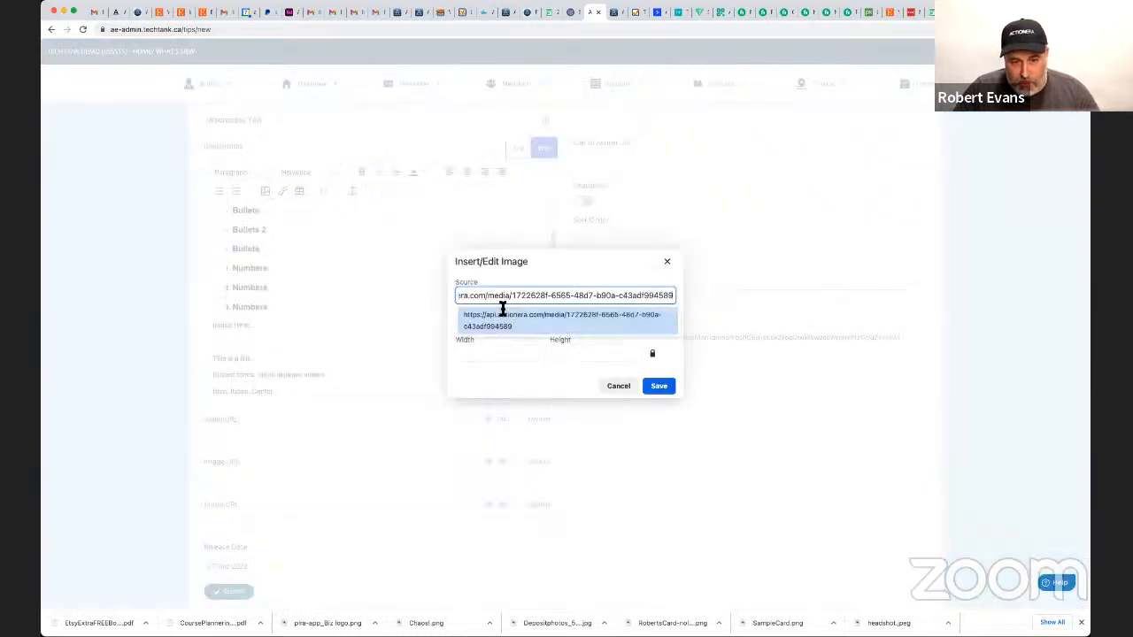
double_click(479, 354)
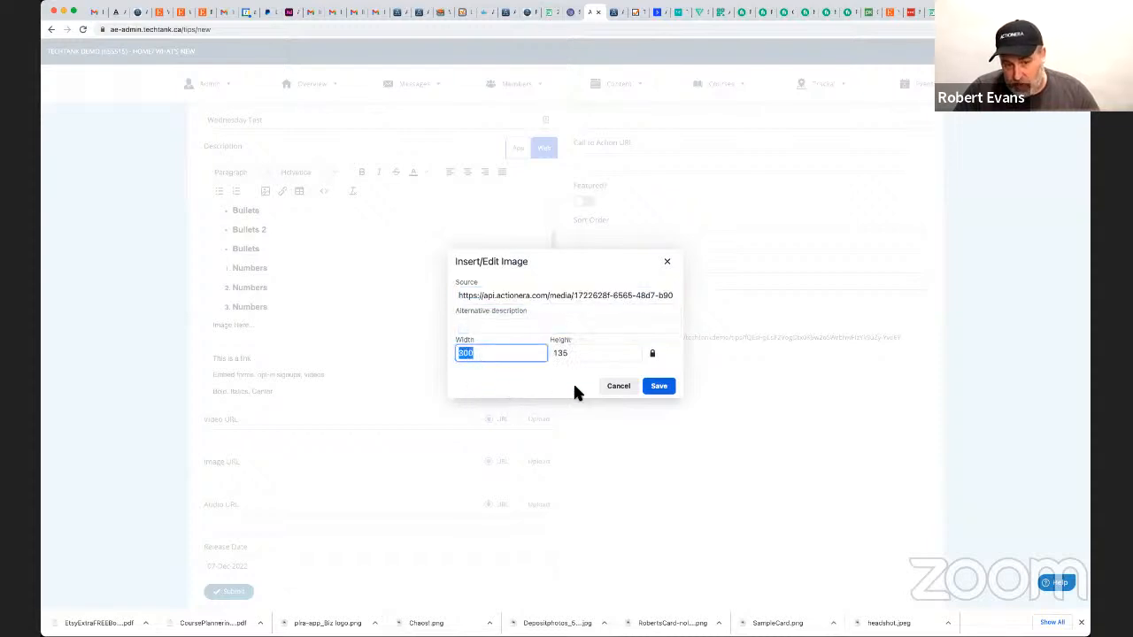
click(661, 391)
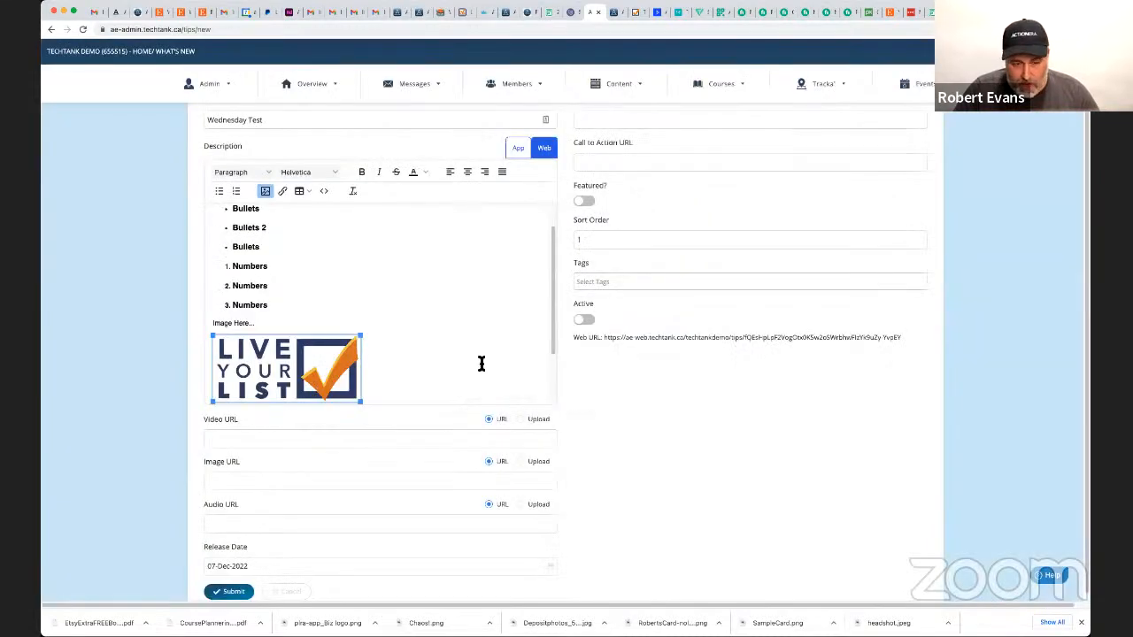
click(468, 171)
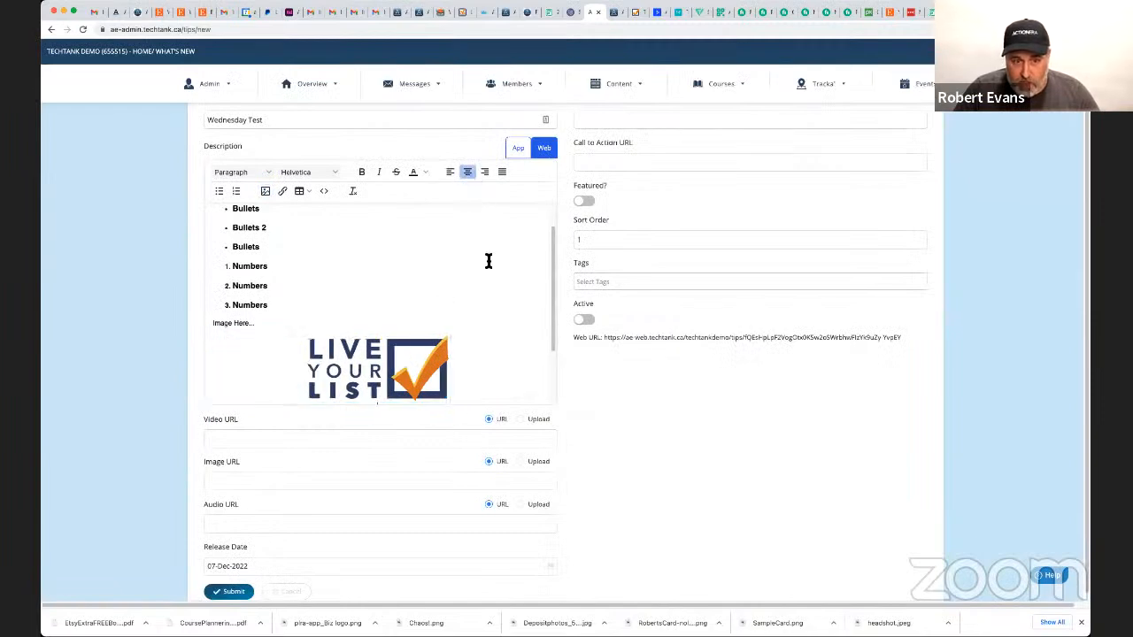
scroll(419, 273, down, 3)
drag(304, 336, 189, 331)
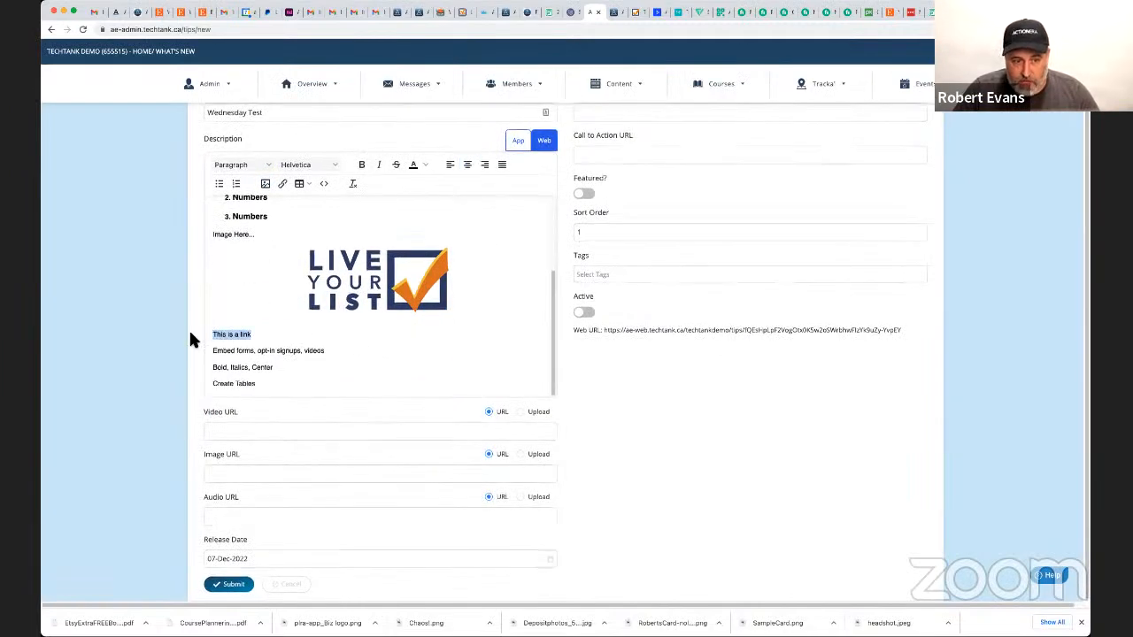
click(285, 183)
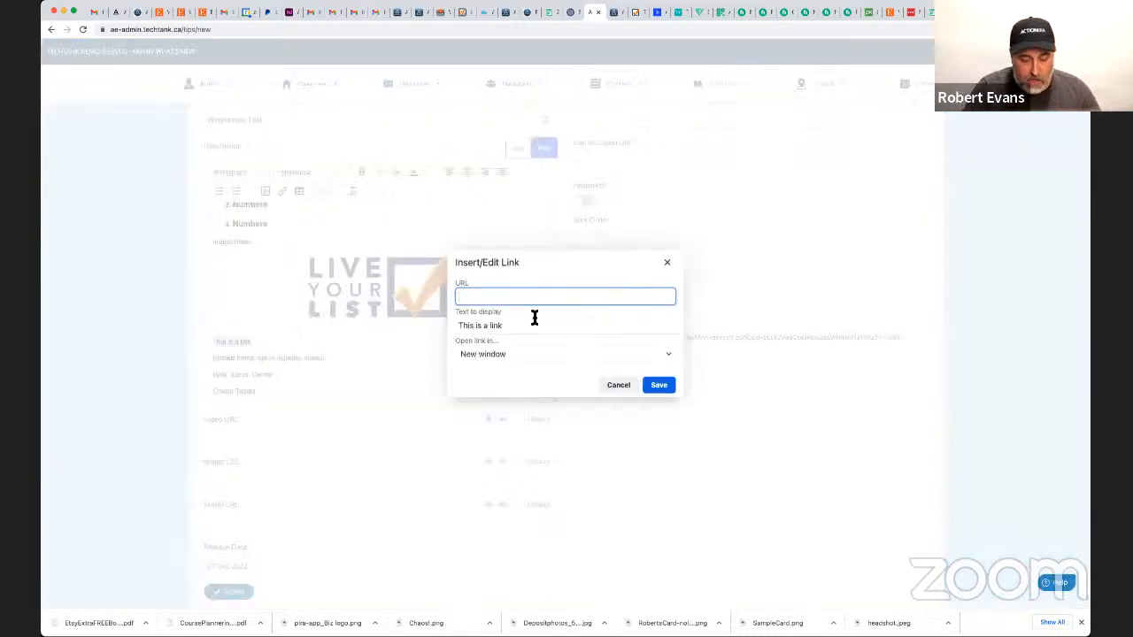
text(http:)
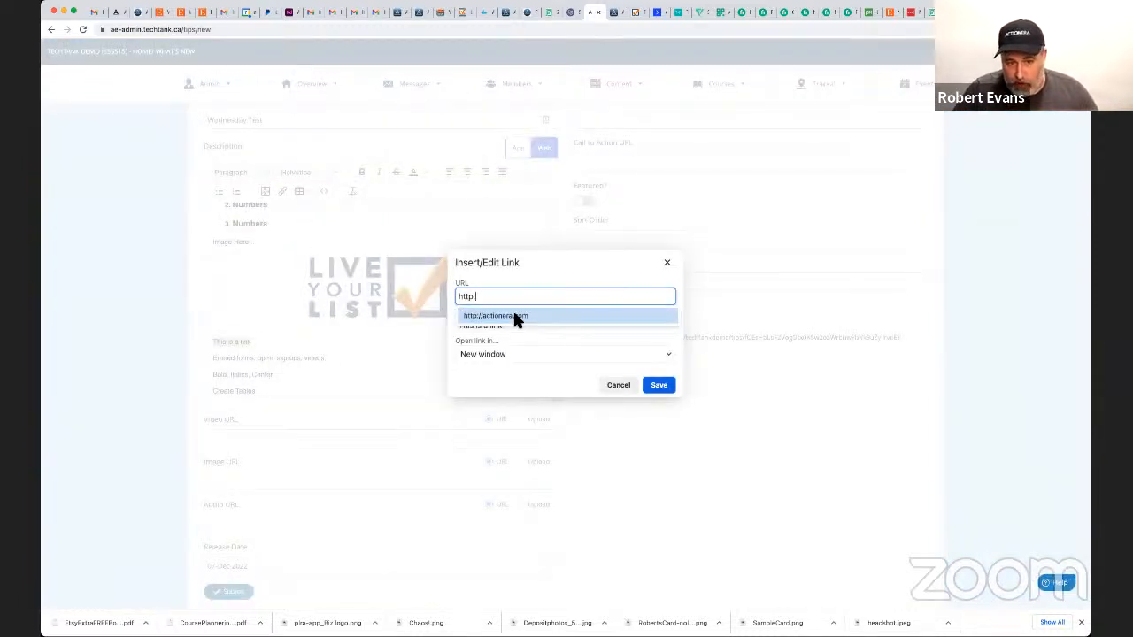
click(512, 316)
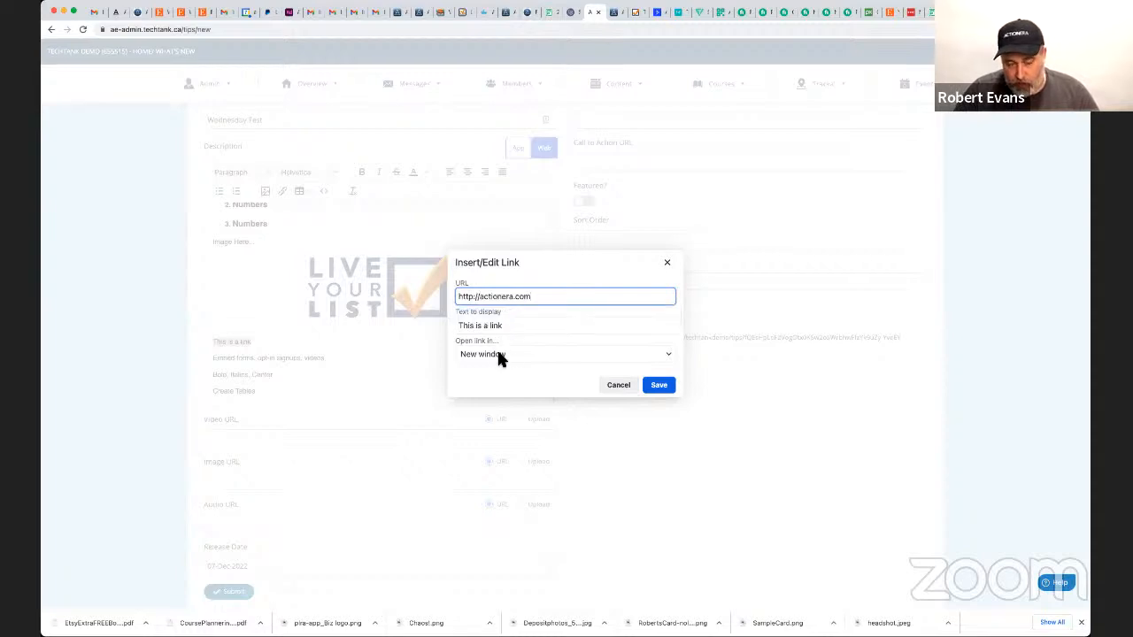
click(501, 354)
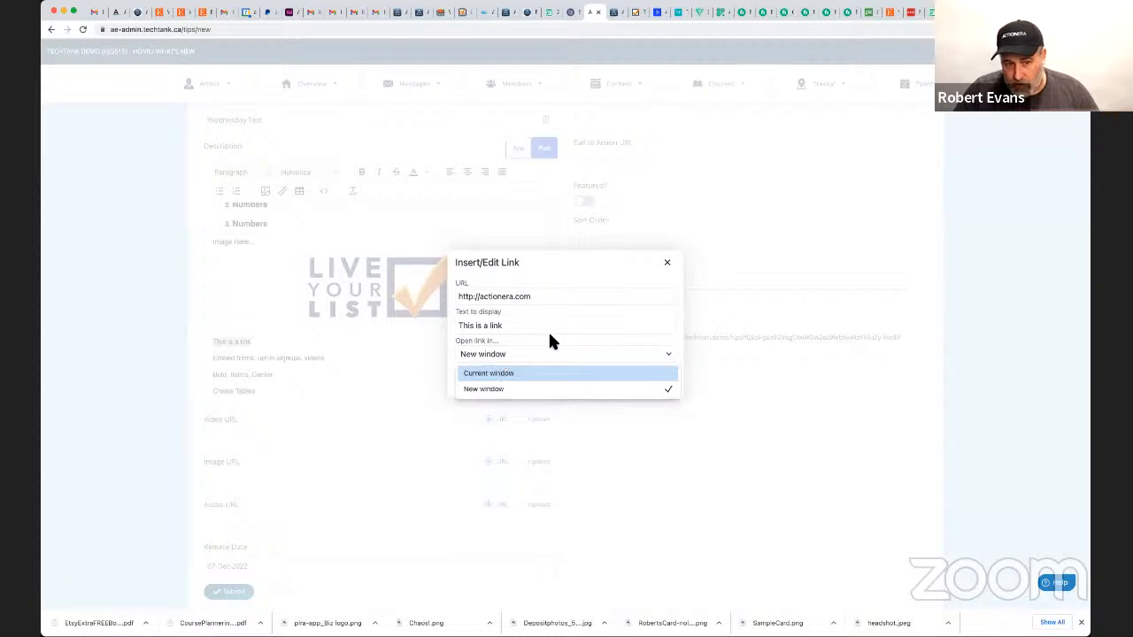
click(831, 411)
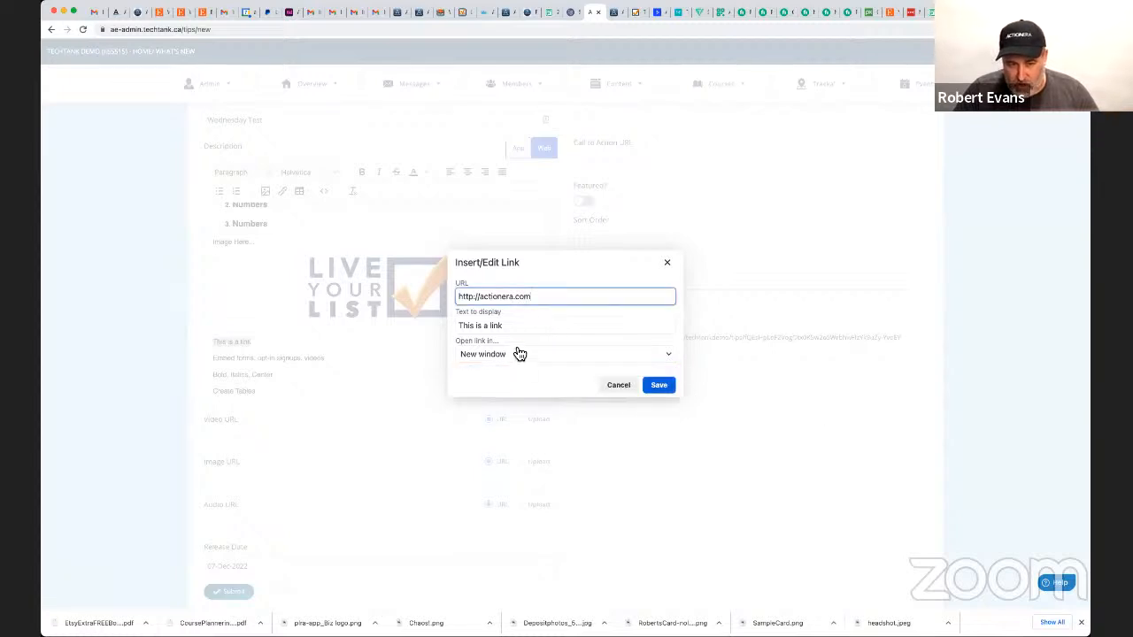
click(664, 389)
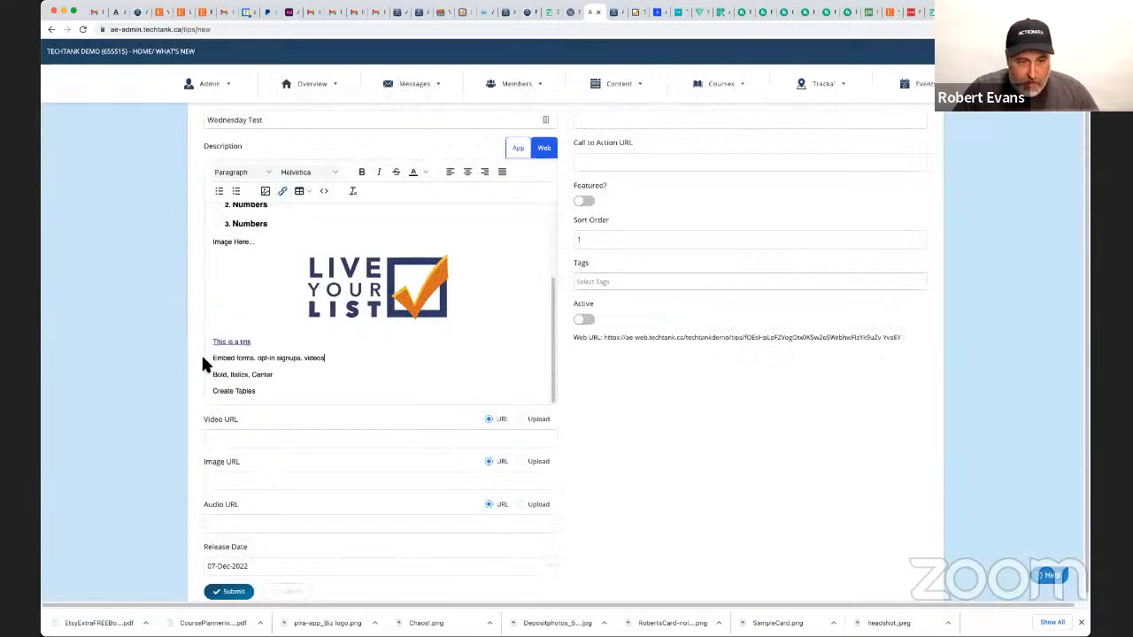
Add a new line reading "xxxxxxx" below "Embed forms, opt-in signups, videos" in the web description.
drag(205, 357, 539, 356)
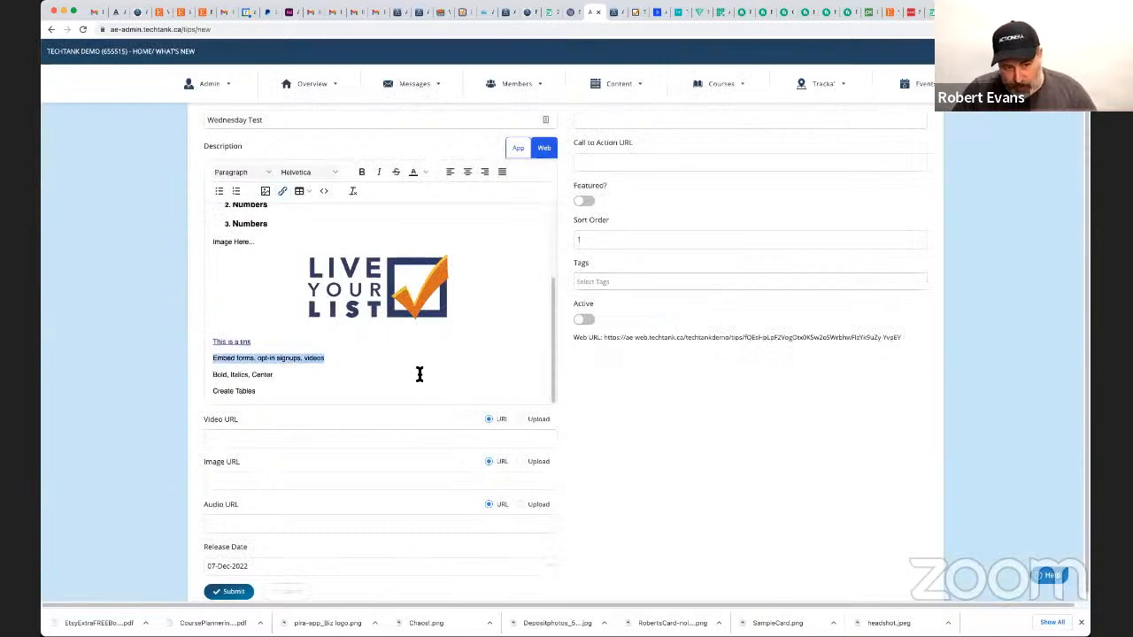
triple_click(285, 360)
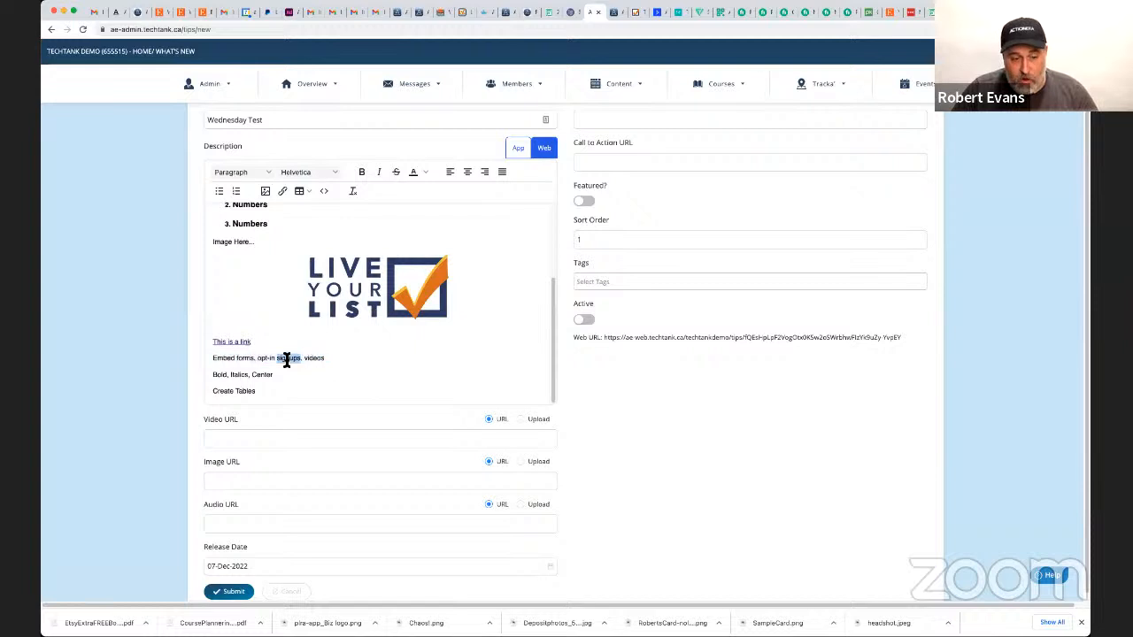
click(337, 360)
key(Return)
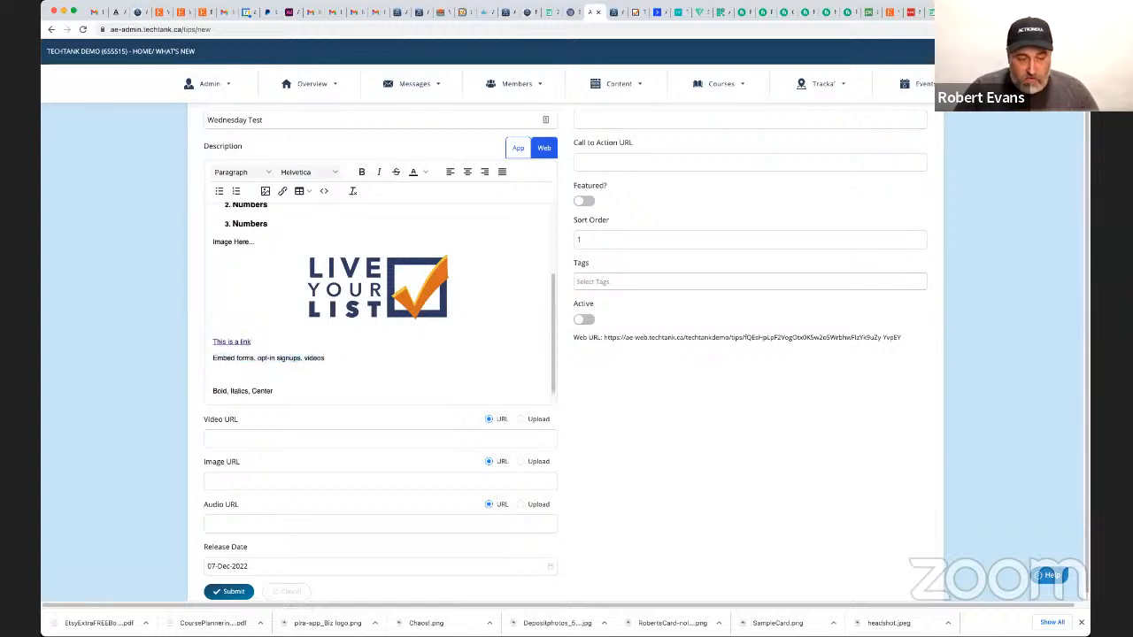
text(xxxxxxx)
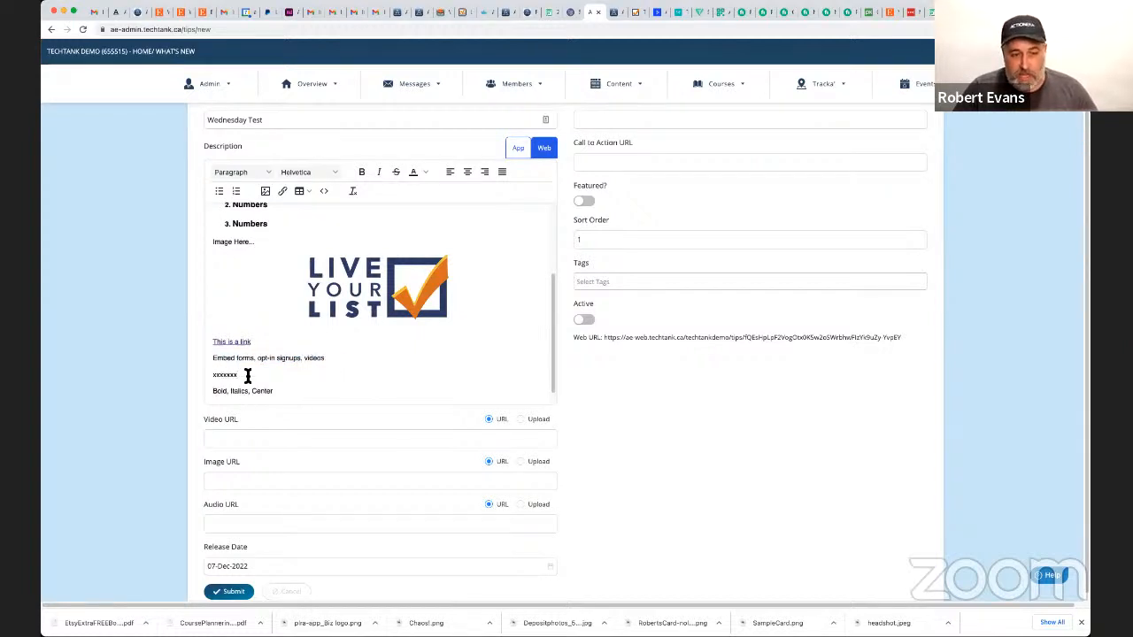
Locate the "xxxxxxx" placeholder in the web description's HTML source code, and close the source view without saving.
double_click(223, 375)
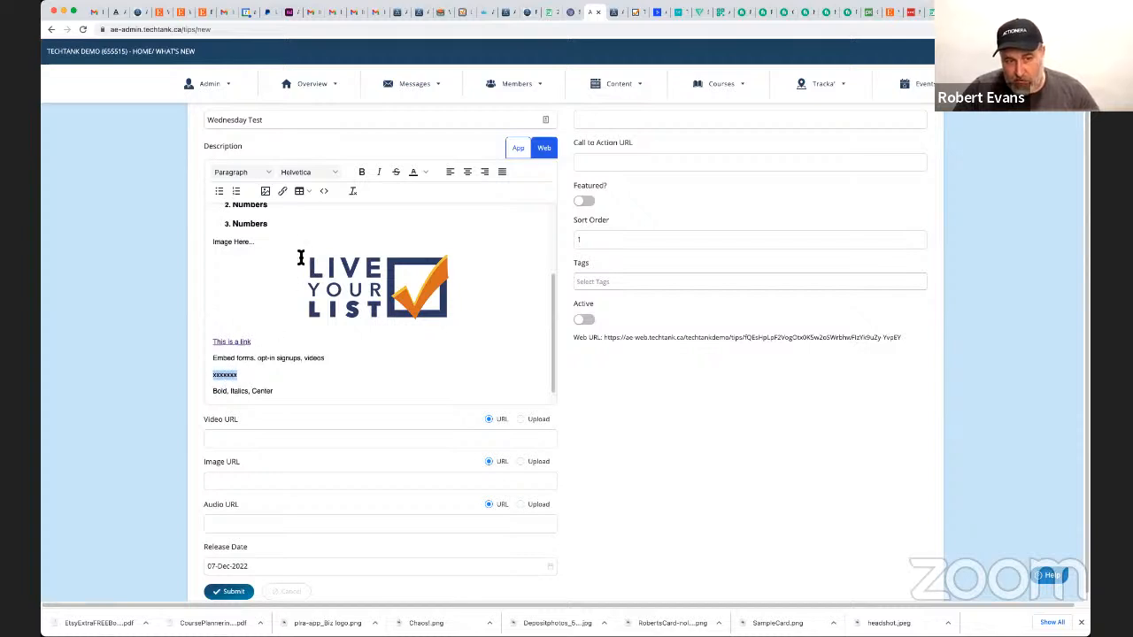
click(325, 191)
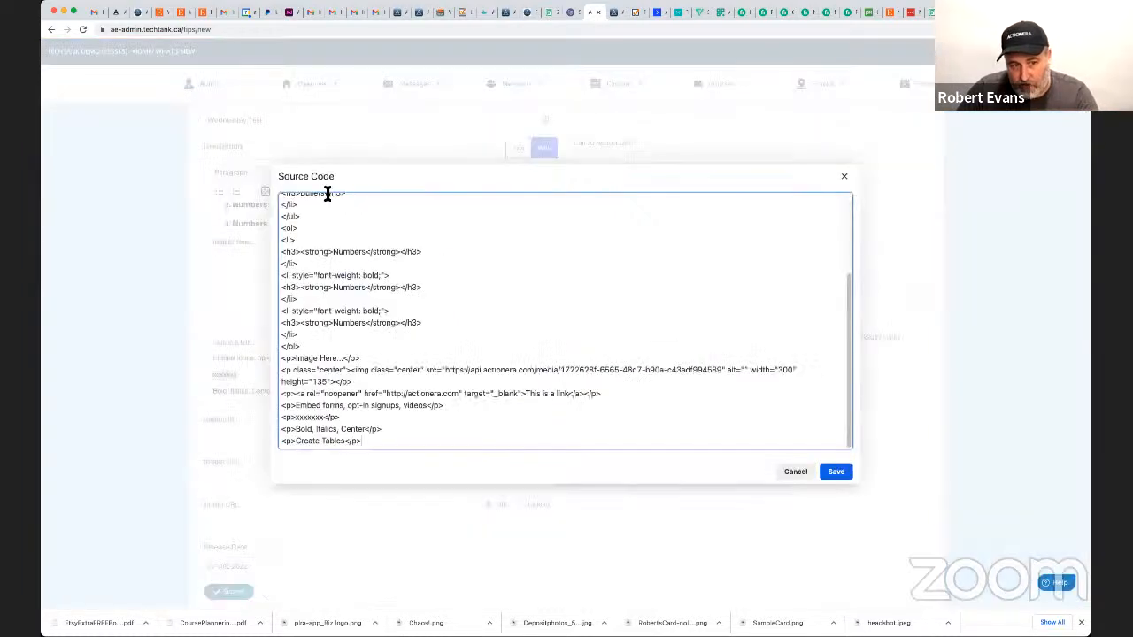
double_click(312, 418)
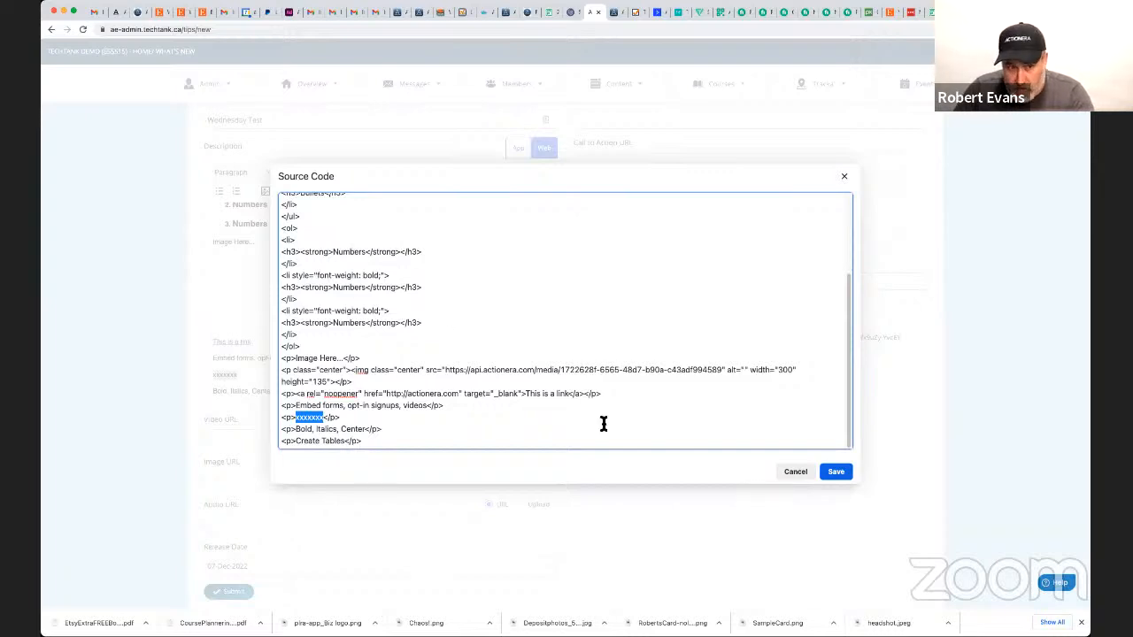
key(Escape)
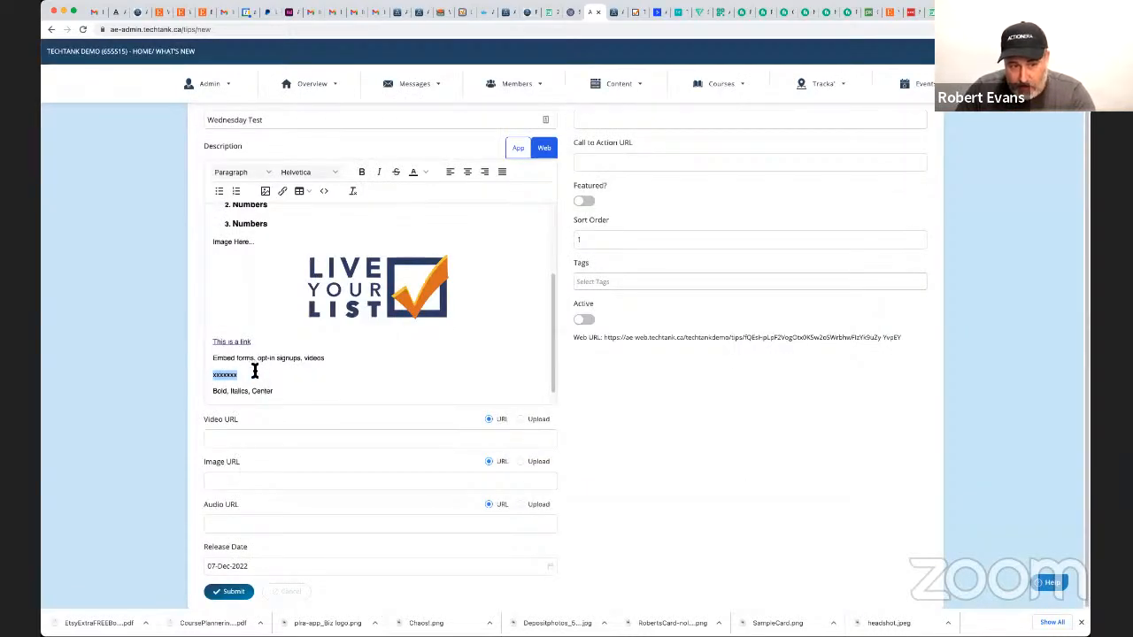
Make the words "Bold" and "Italics" bold in the "Bold, Italics, Center" line.
scroll(249, 377, down, 1)
double_click(219, 373)
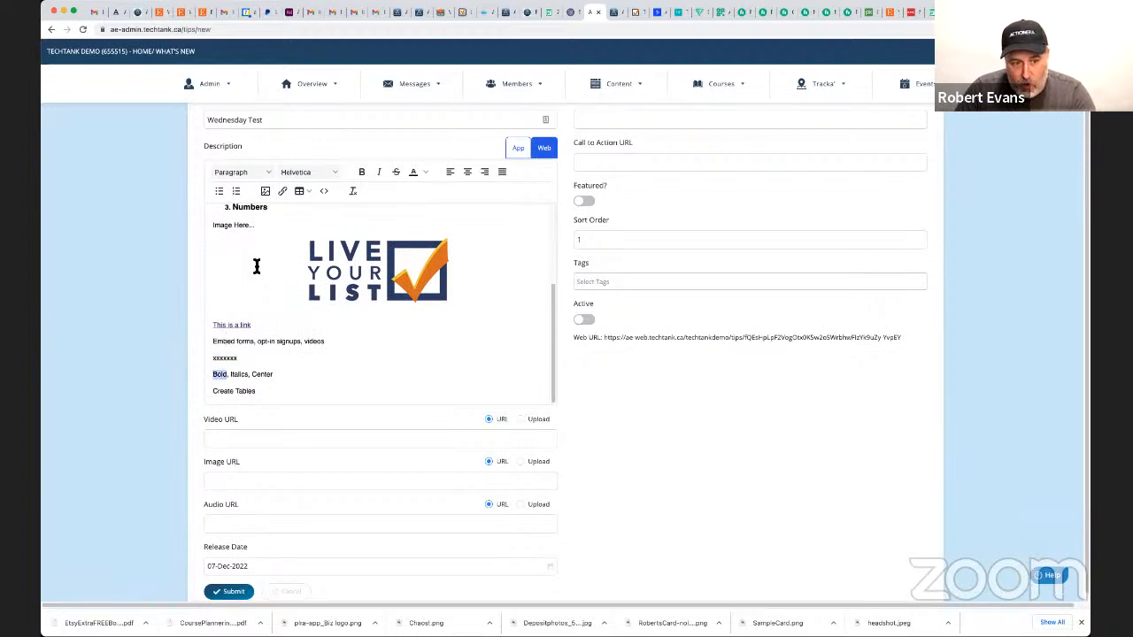
click(364, 173)
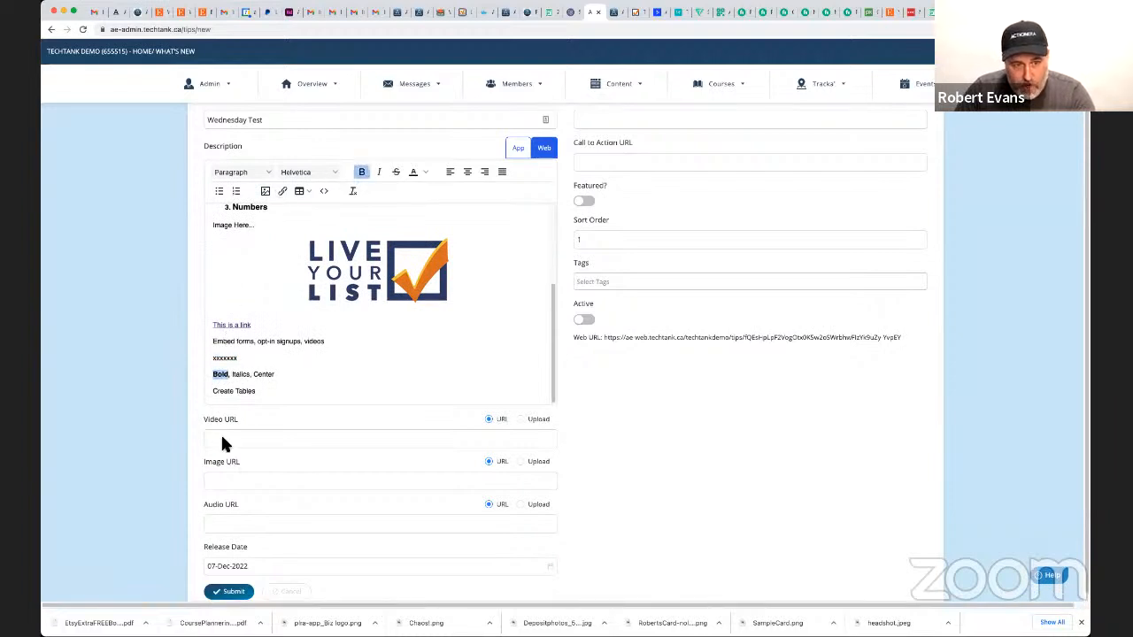
double_click(240, 373)
click(364, 174)
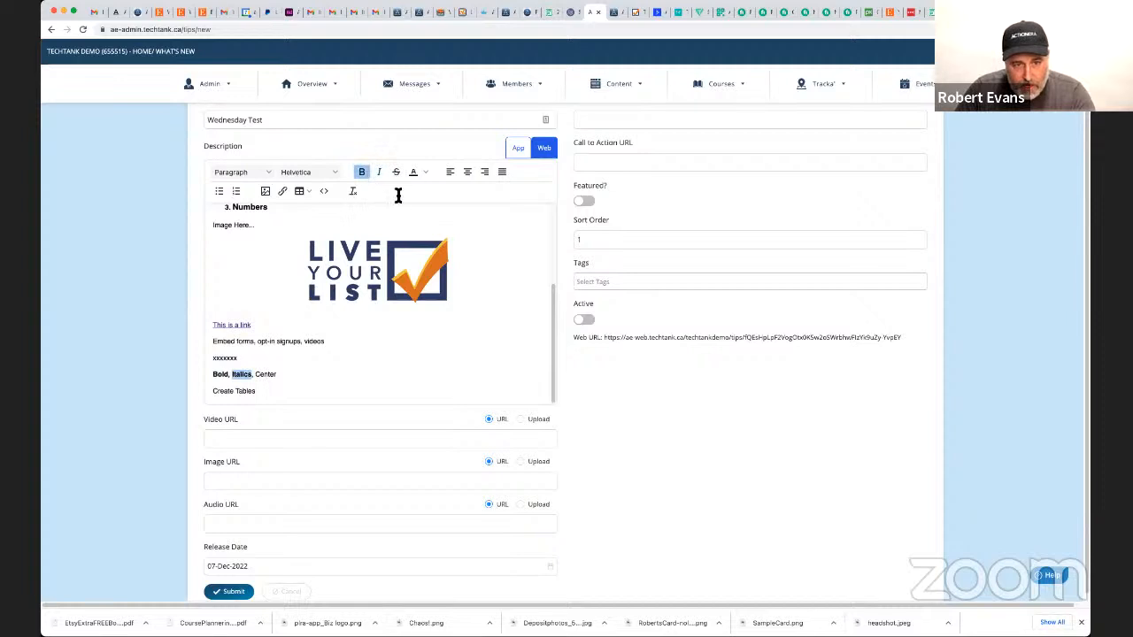
Strike through the word "Center" and color the whole "Bold, Italics, Center" line red.
double_click(265, 375)
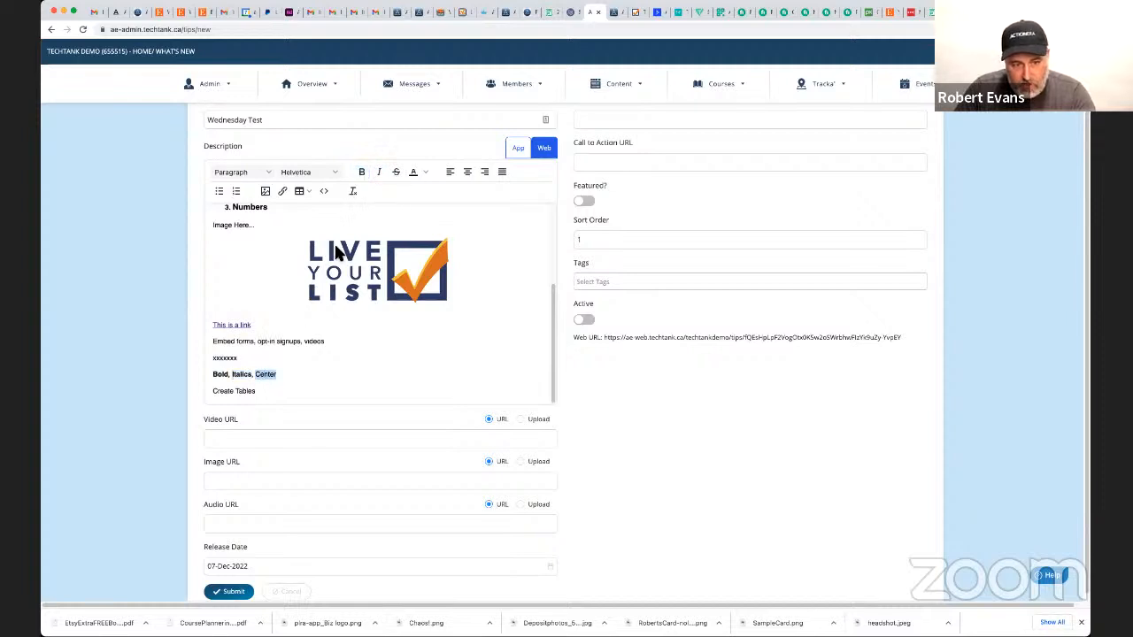
click(397, 172)
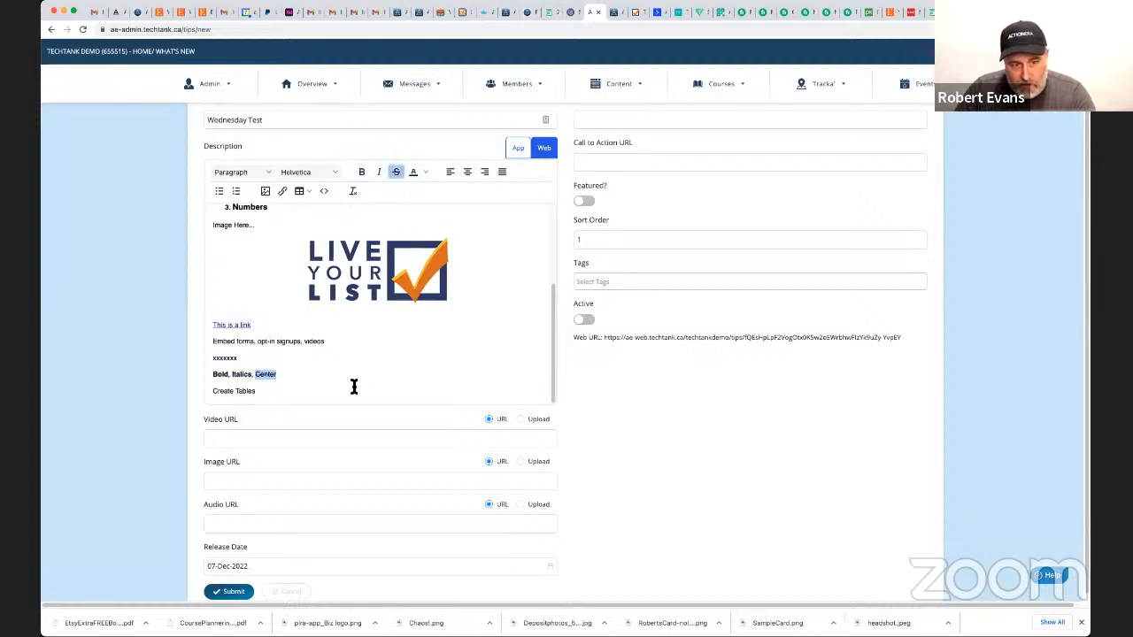
triple_click(263, 374)
click(425, 171)
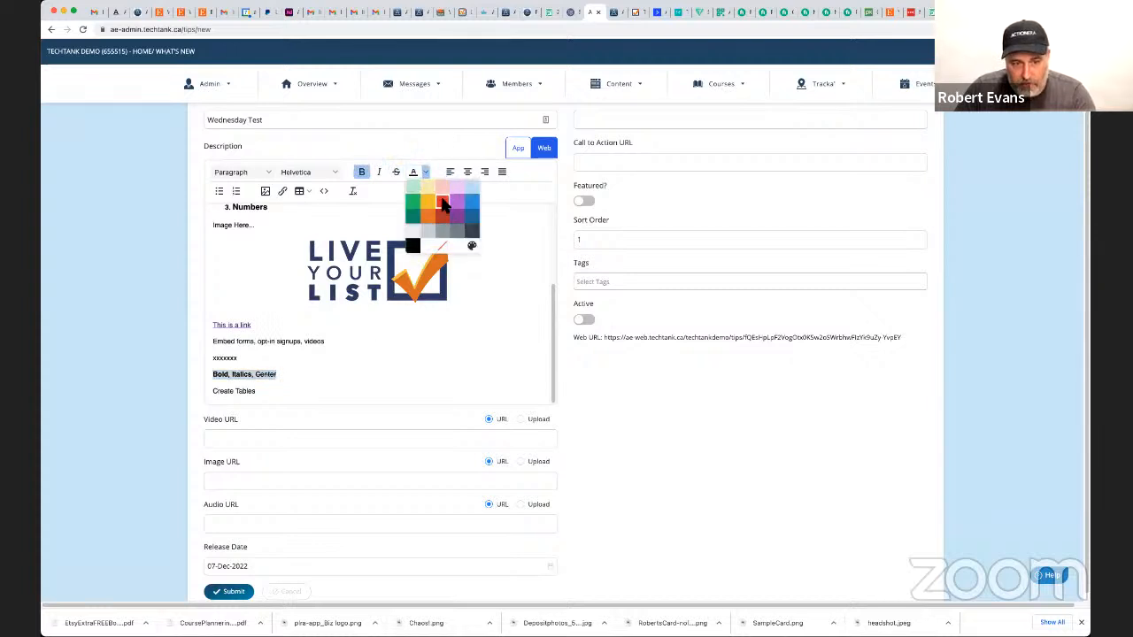
click(443, 202)
click(372, 372)
Insert a two-column table on a new line below "Create Tables" in the web description.
scroll(292, 398, down, 1)
click(275, 382)
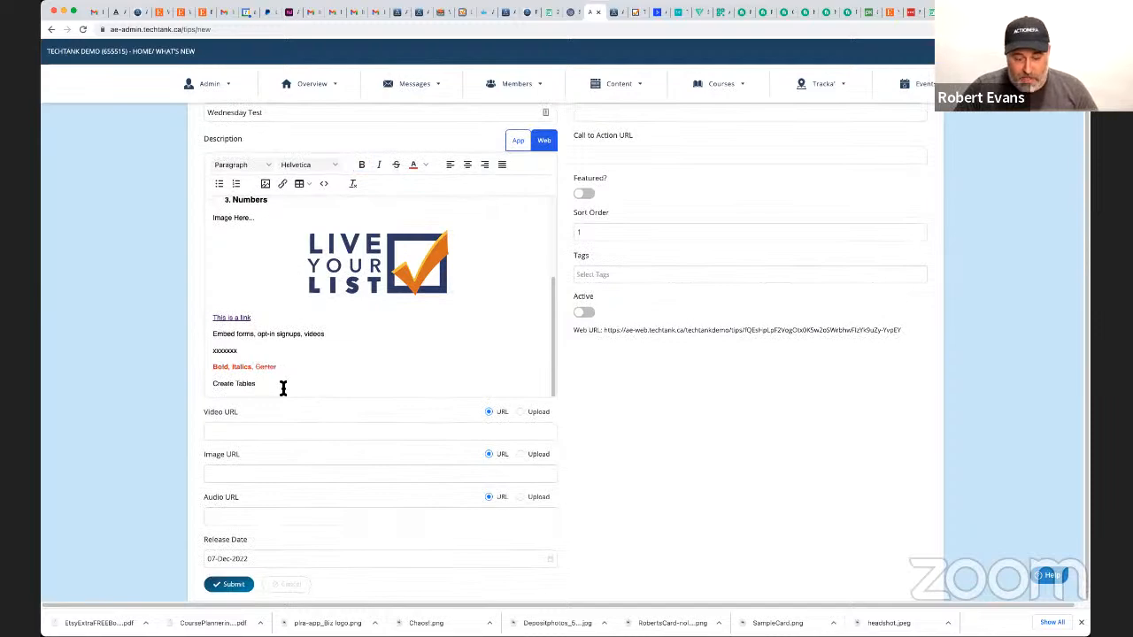
key(Return)
key(Return)
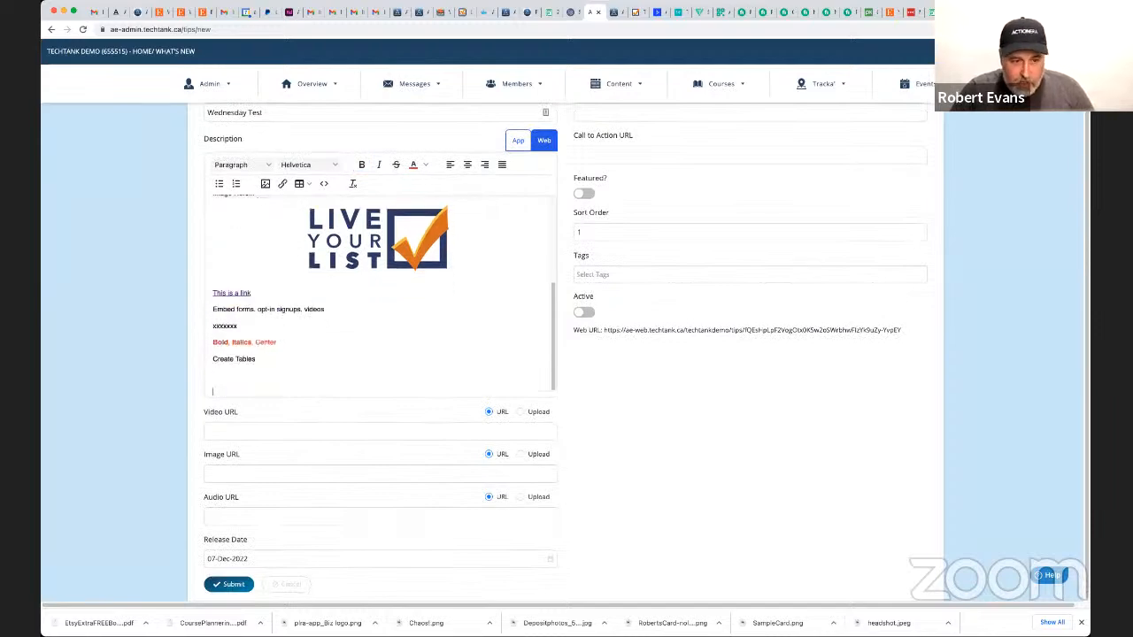
click(305, 186)
mouse_move(335, 202)
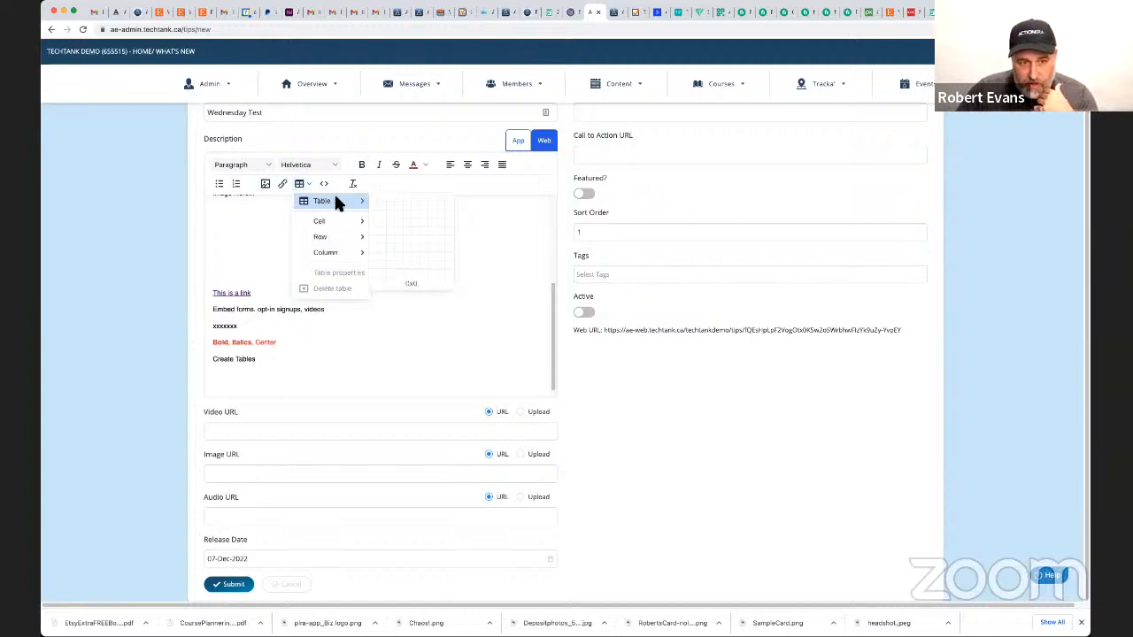
click(383, 211)
scroll(348, 347, down, 1)
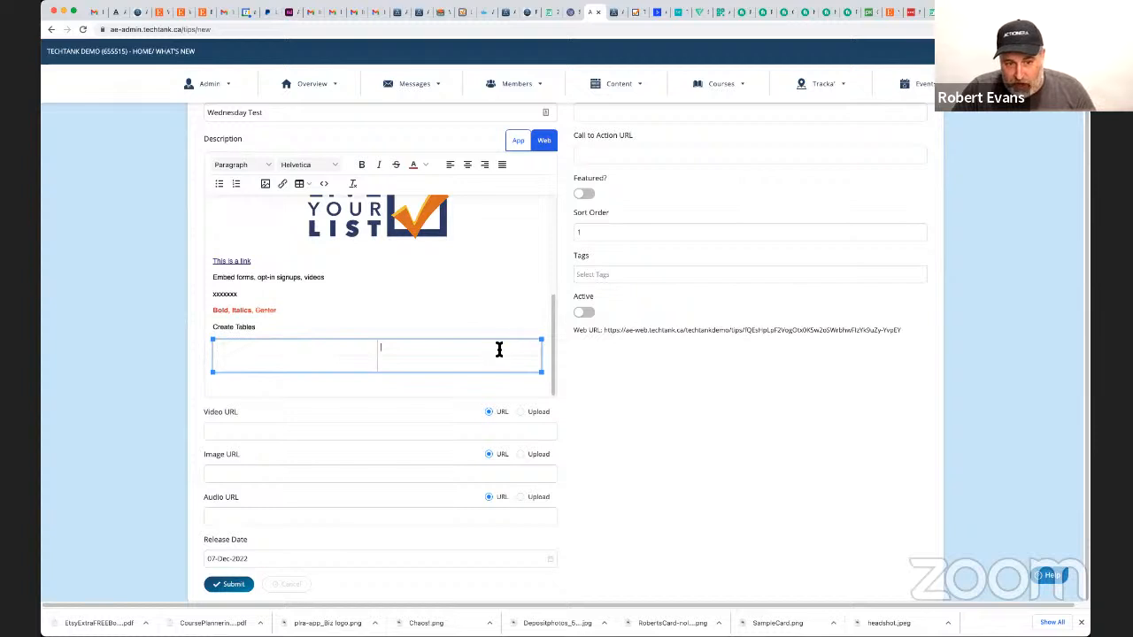
Enter "image" in the table's first cell and "text" in the cell beside it.
text(image)
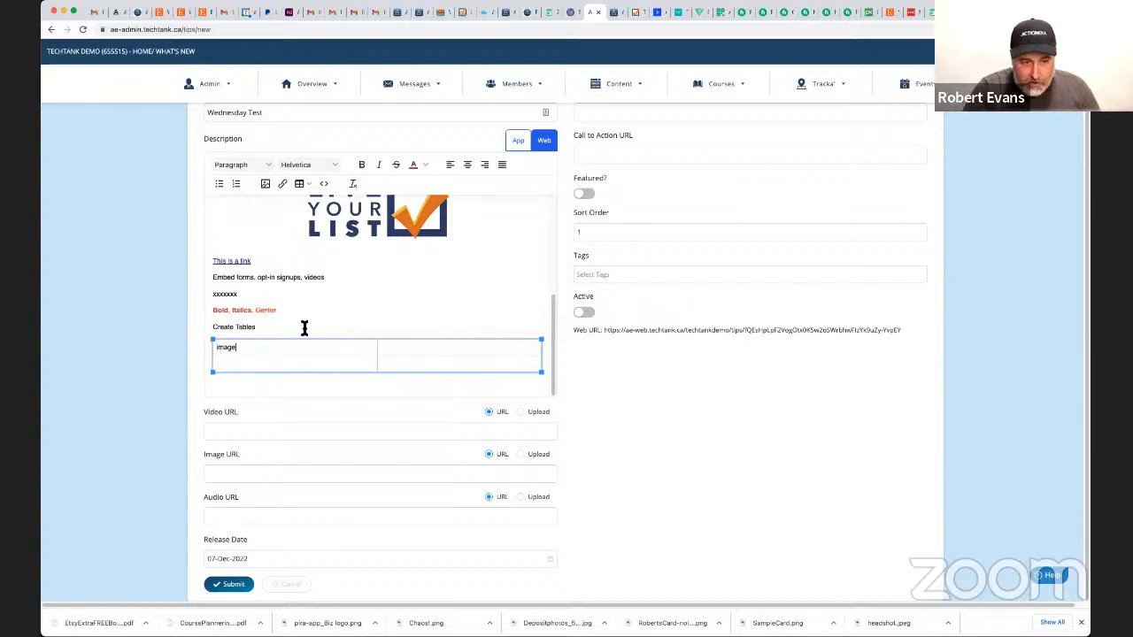
key(Tab)
text(lext)
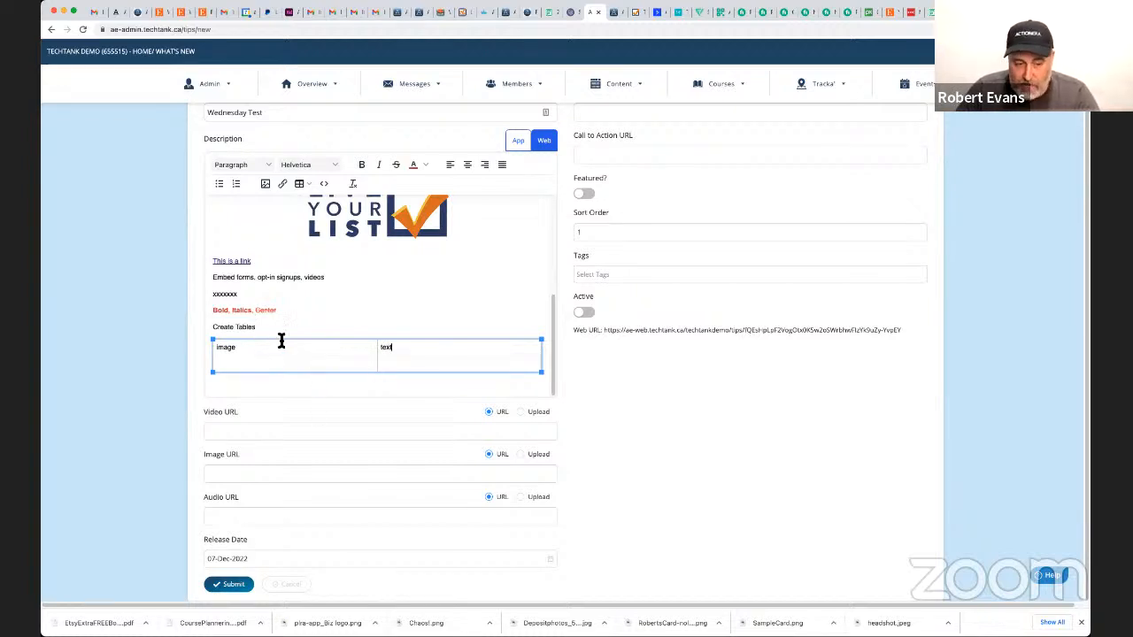
Copy the three-item "Numbers" list into the table's first cell, replacing its text.
scroll(252, 292, up, 5)
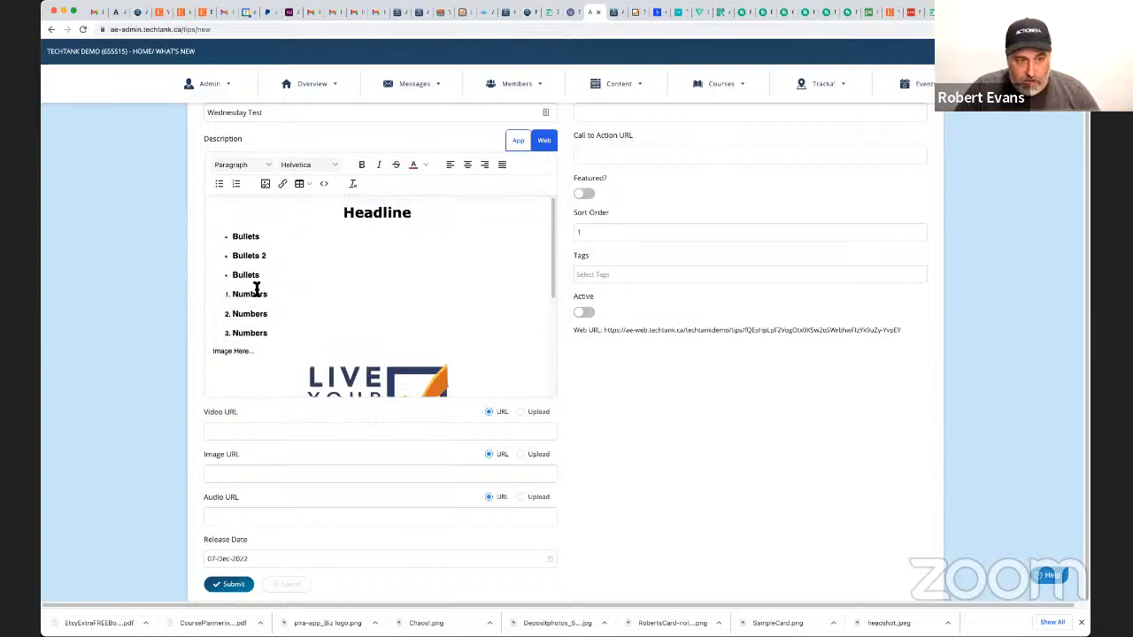
drag(269, 334, 222, 293)
key(ctrl+c)
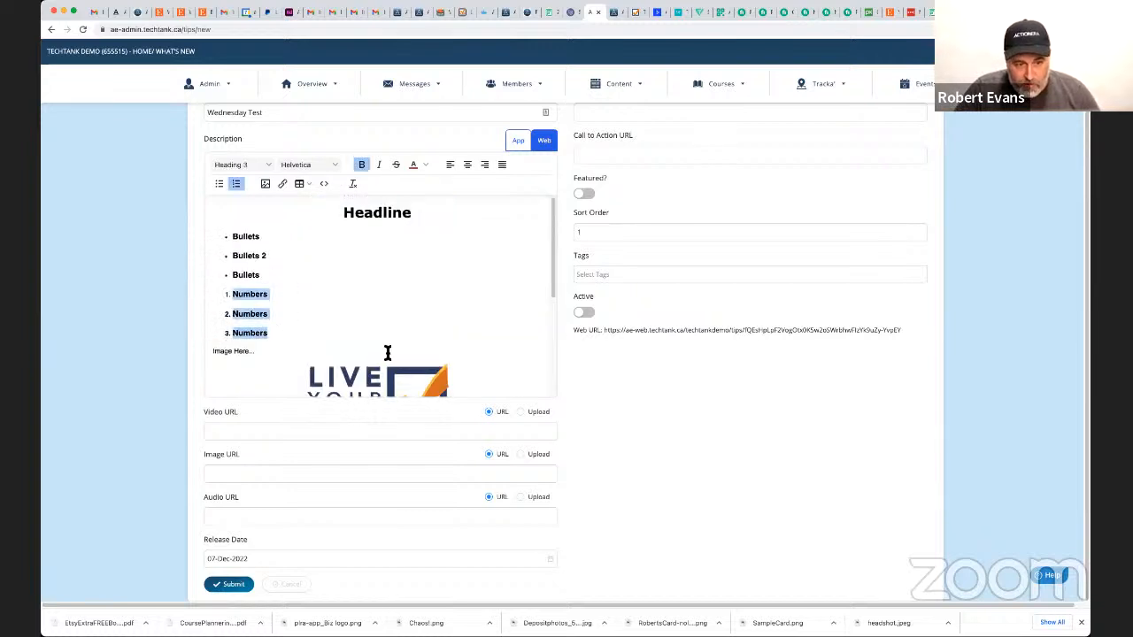
scroll(398, 358, down, 5)
drag(398, 347, 386, 340)
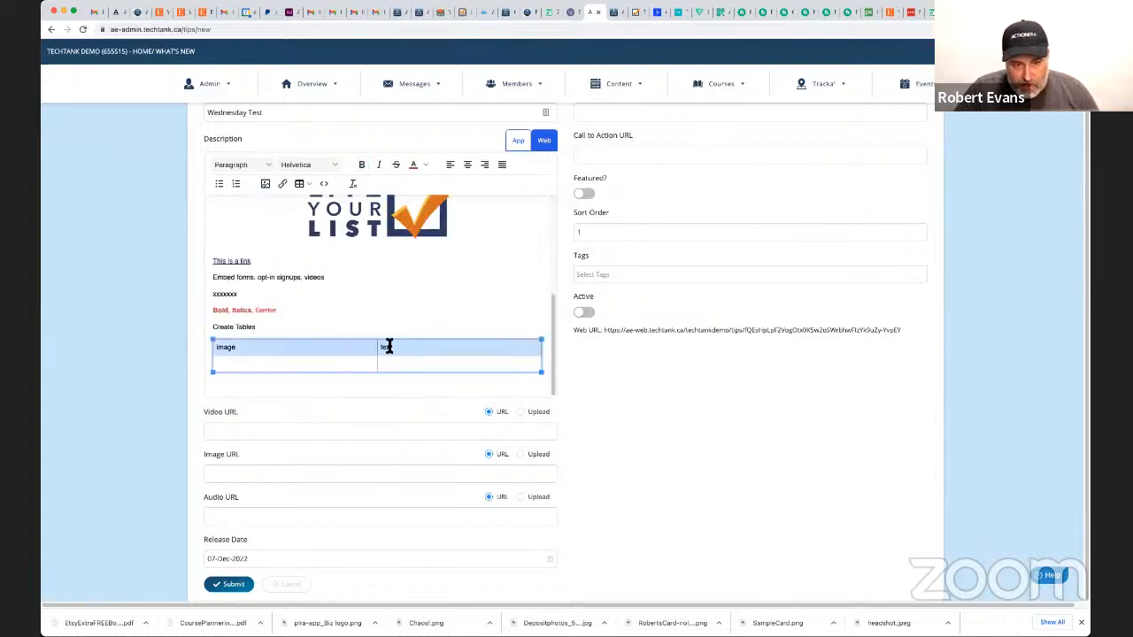
key(ctrl+v)
scroll(314, 323, down, 2)
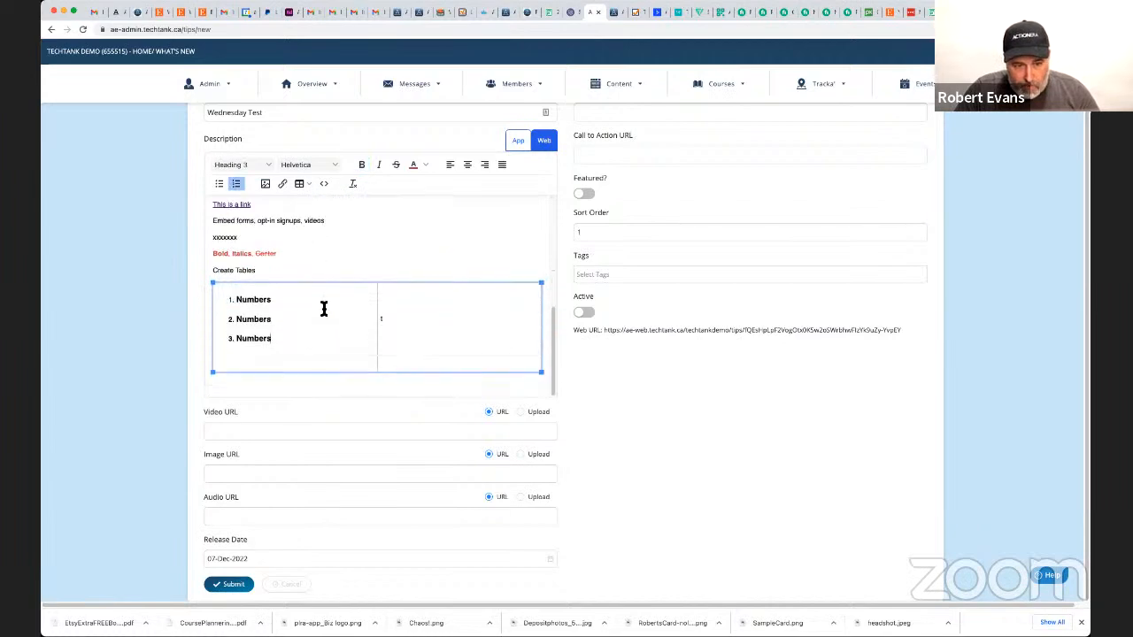
Copy the three-item "Bullets" list into the second column's upper cell, replacing its text.
scroll(301, 292, up, 5)
scroll(270, 261, up, 1)
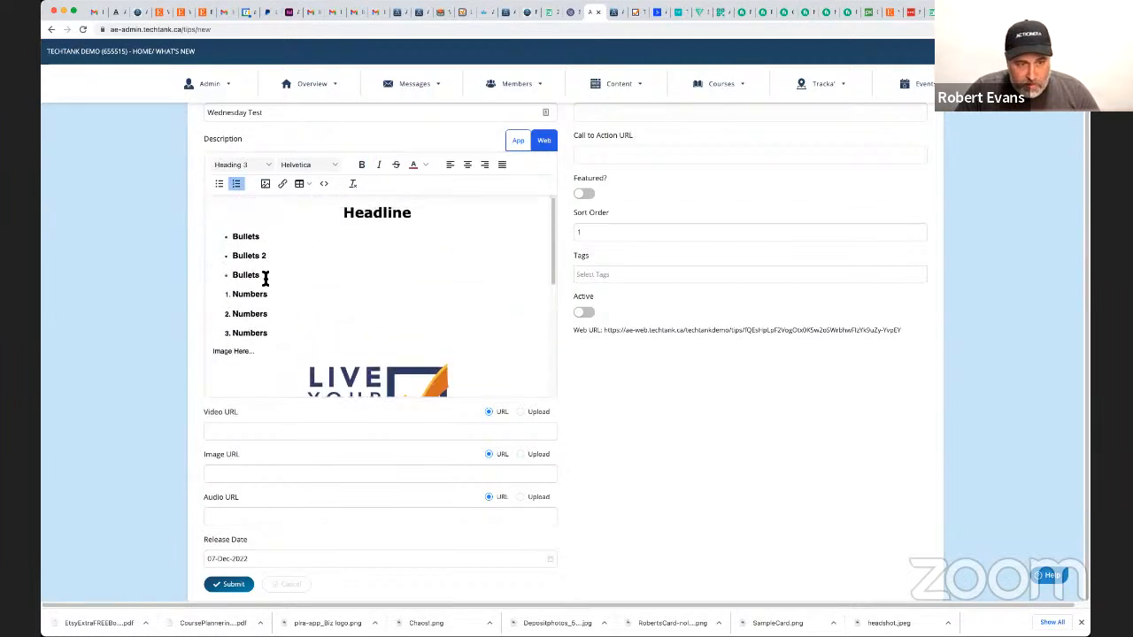
drag(265, 278, 222, 239)
key(ctrl+c)
scroll(400, 323, down, 5)
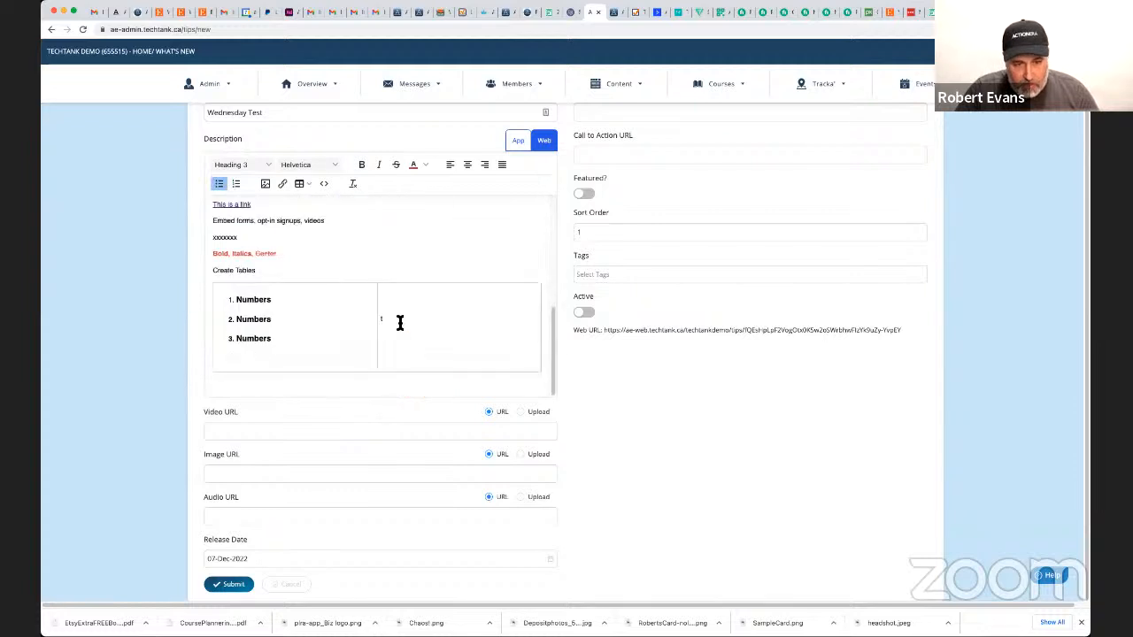
click(399, 322)
key(ctrl+v)
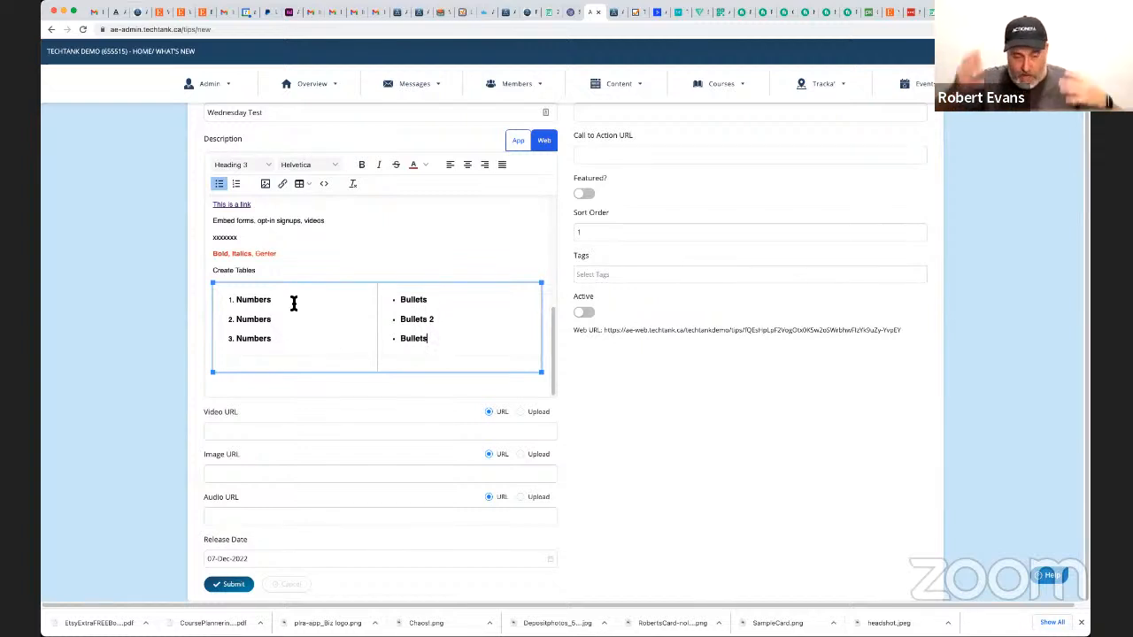
Convert the three-item "Numbers" list in the table's first cell from a numbered list to a bulleted list.
drag(284, 342, 232, 300)
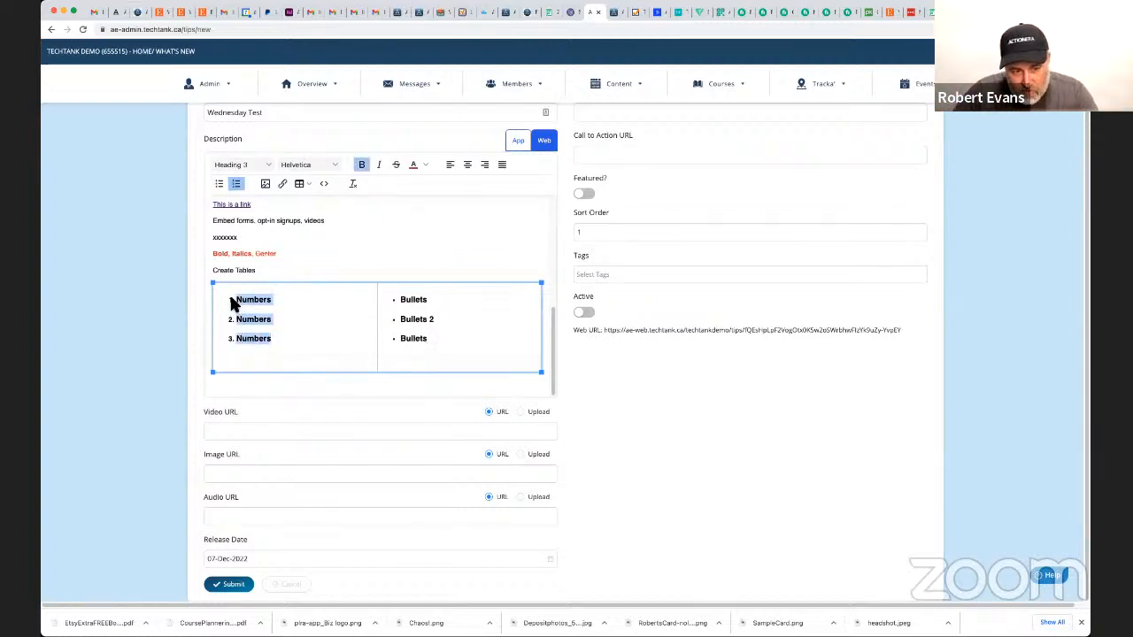
click(219, 184)
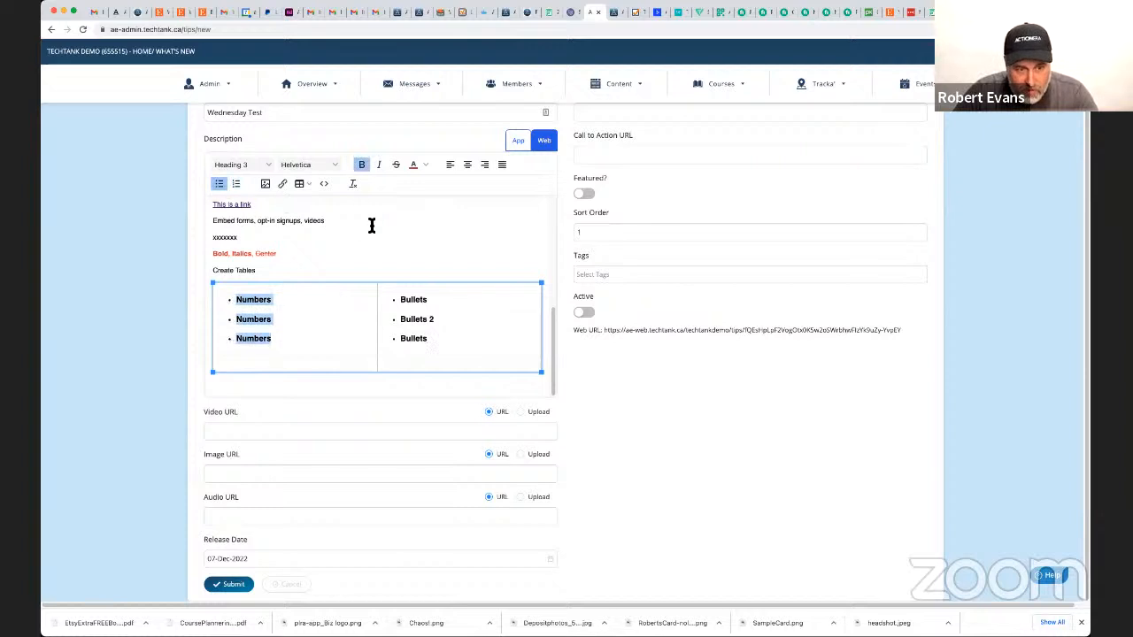
click(399, 291)
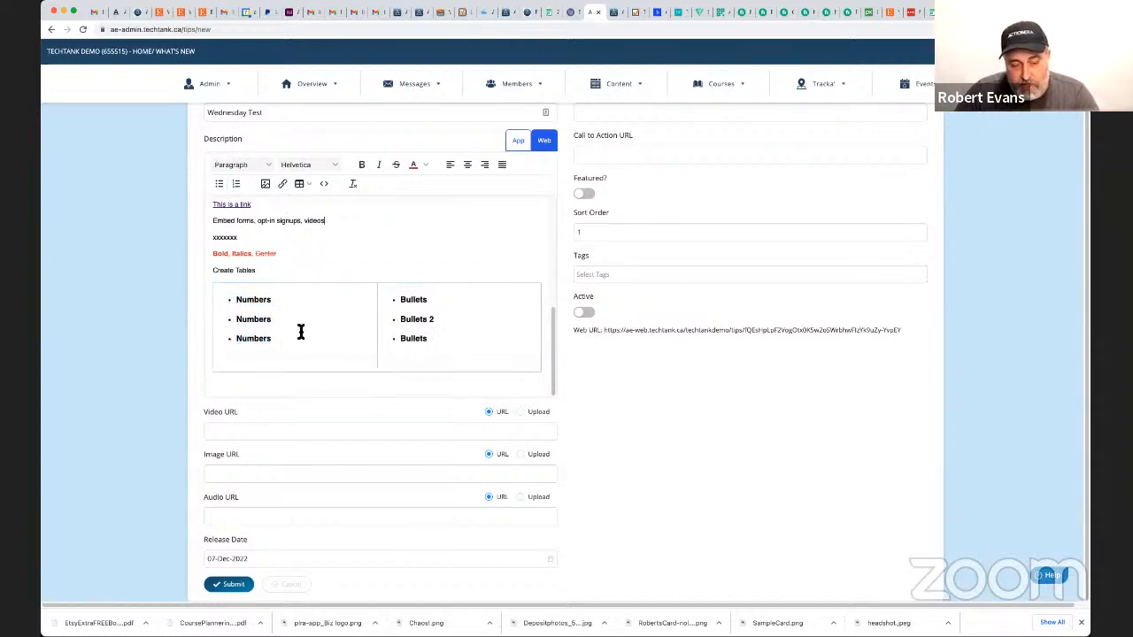
In the cell properties of the "Numbers" cell, set the border style to Solid and the border width to 1.
click(235, 285)
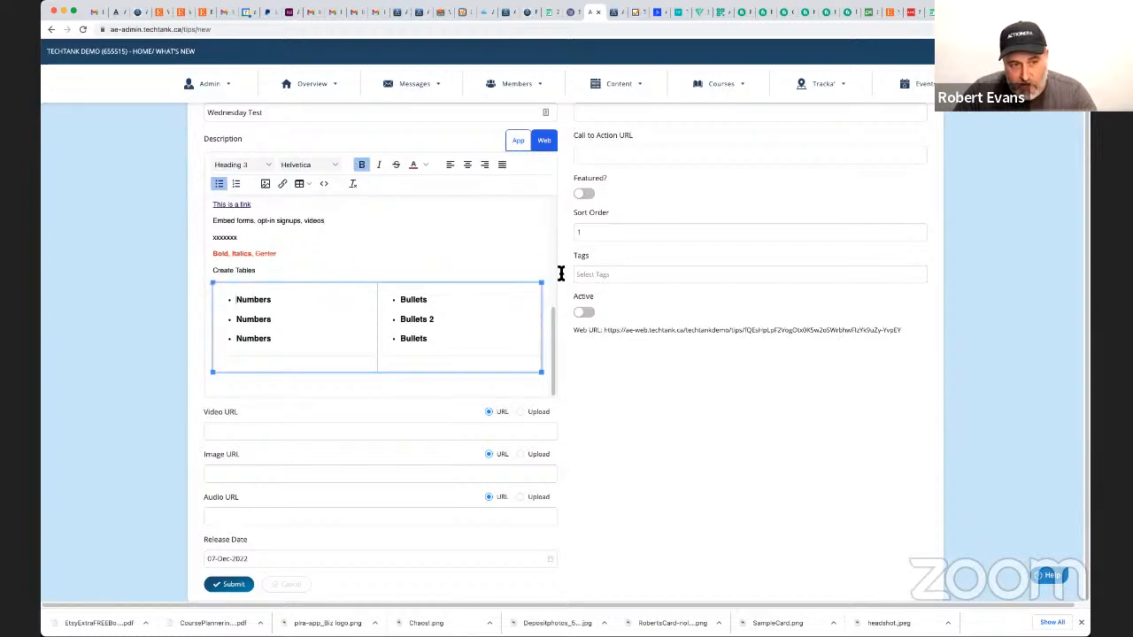
click(304, 185)
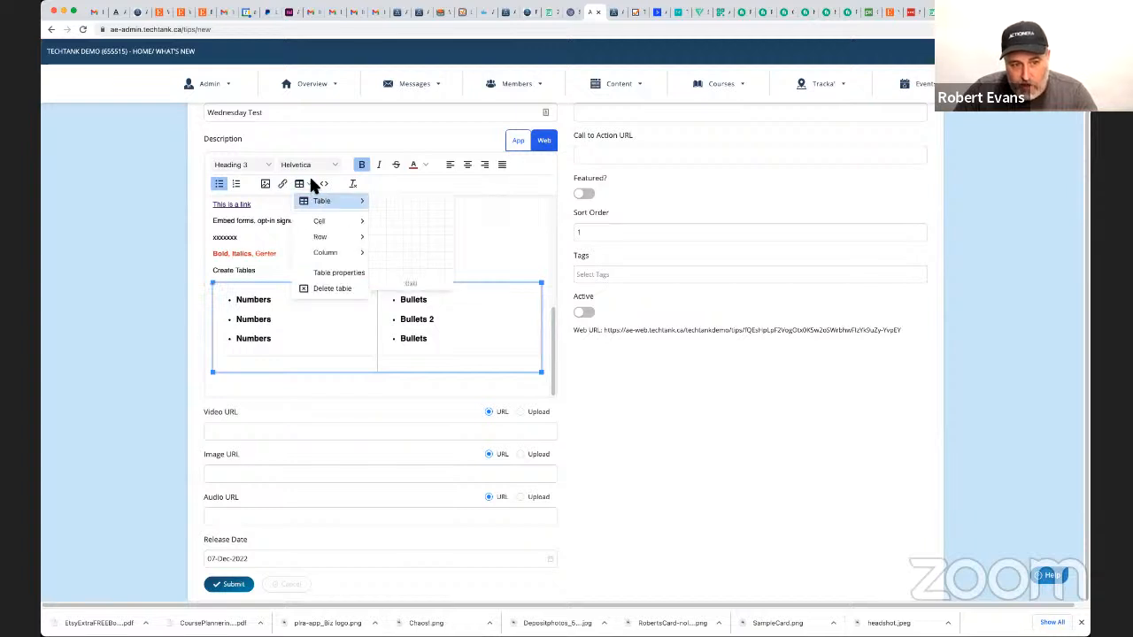
mouse_move(329, 225)
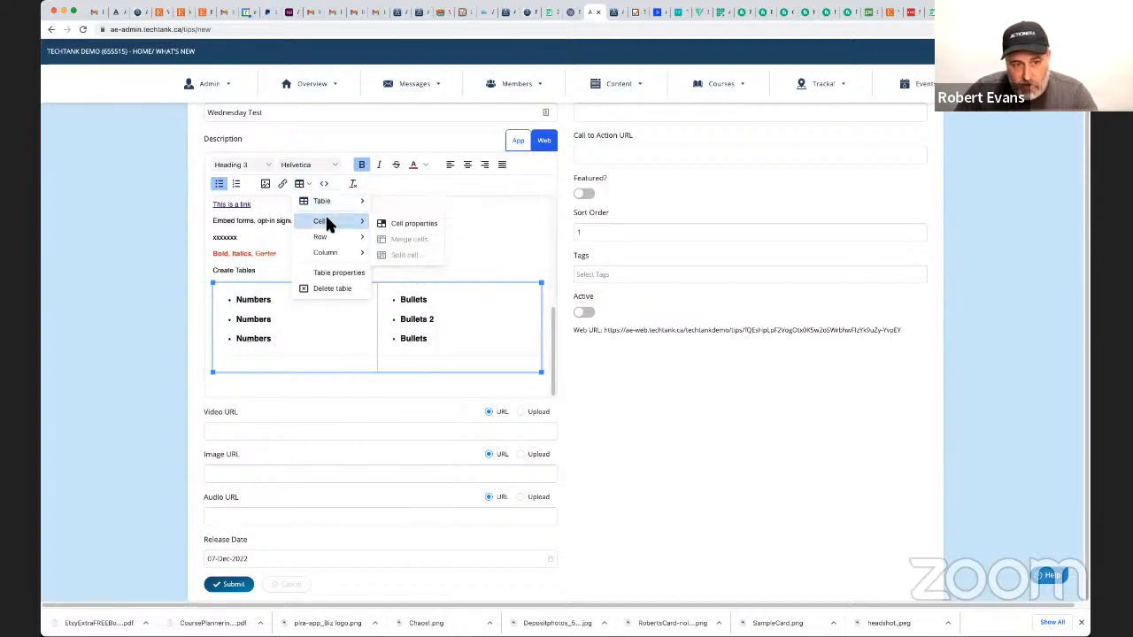
click(403, 226)
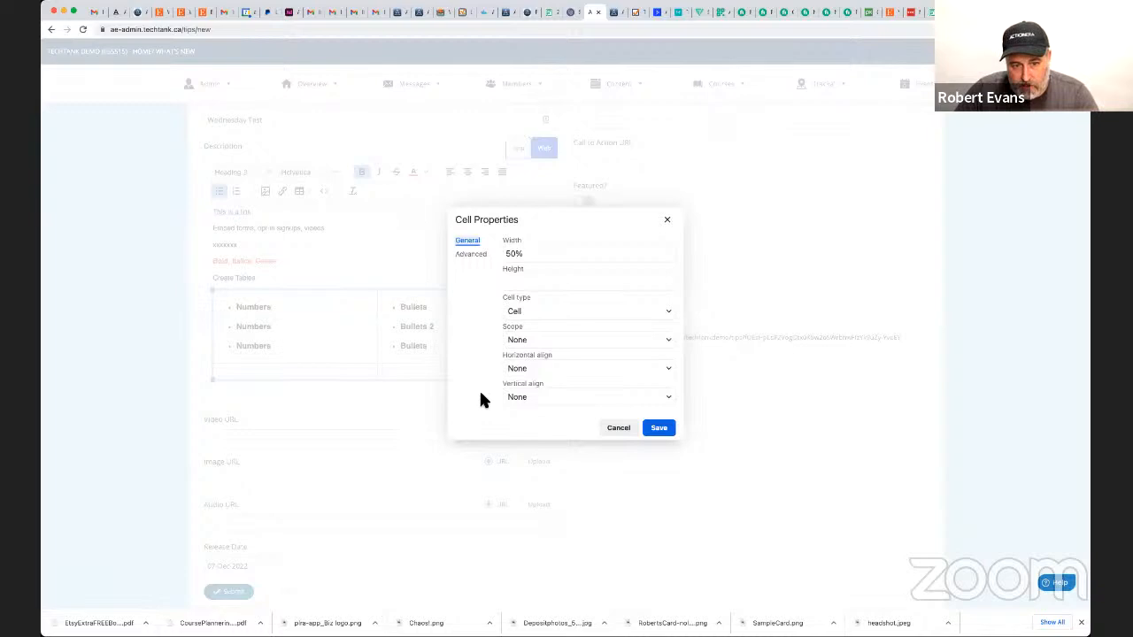
click(471, 255)
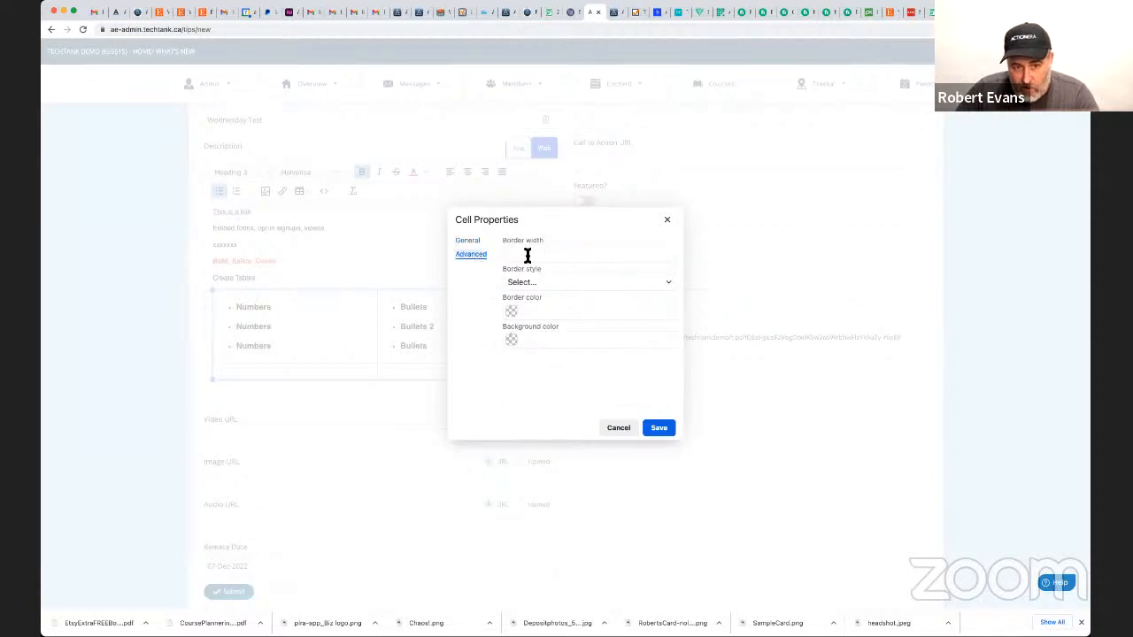
click(537, 283)
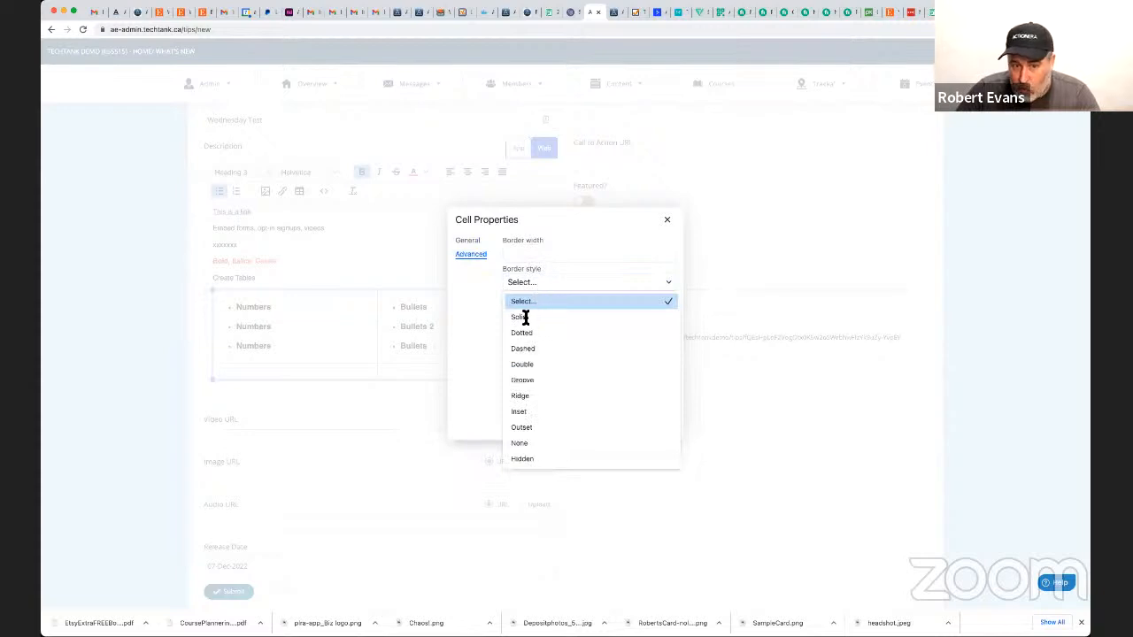
click(529, 319)
click(514, 253)
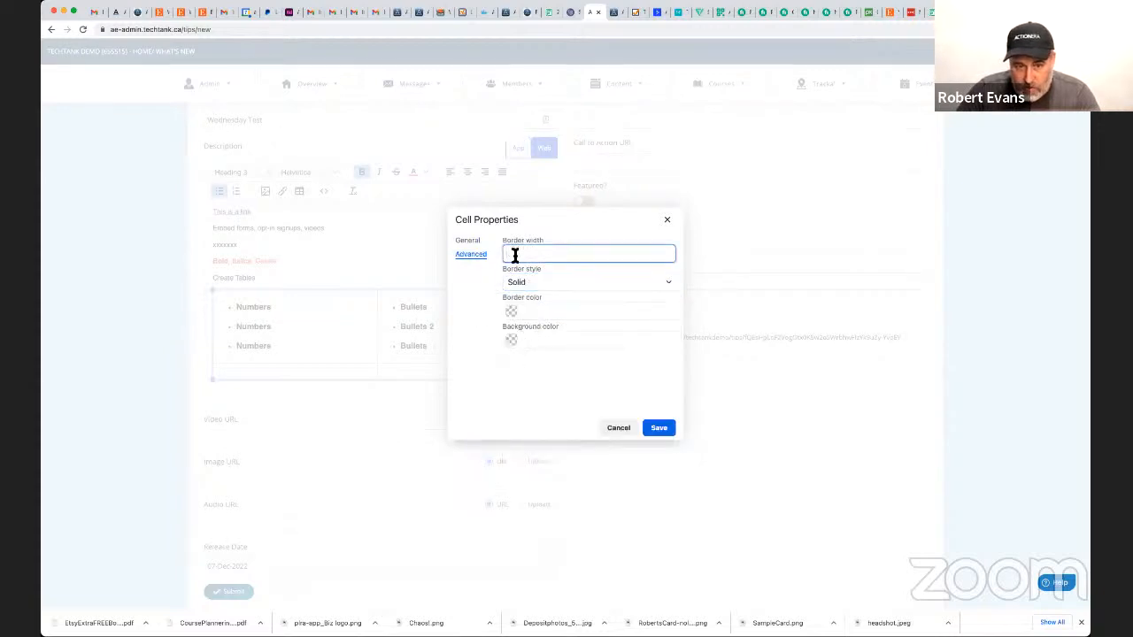
text(1)
Give the "Numbers" cell the grey background color #CED4D9 and save the cell properties.
click(513, 310)
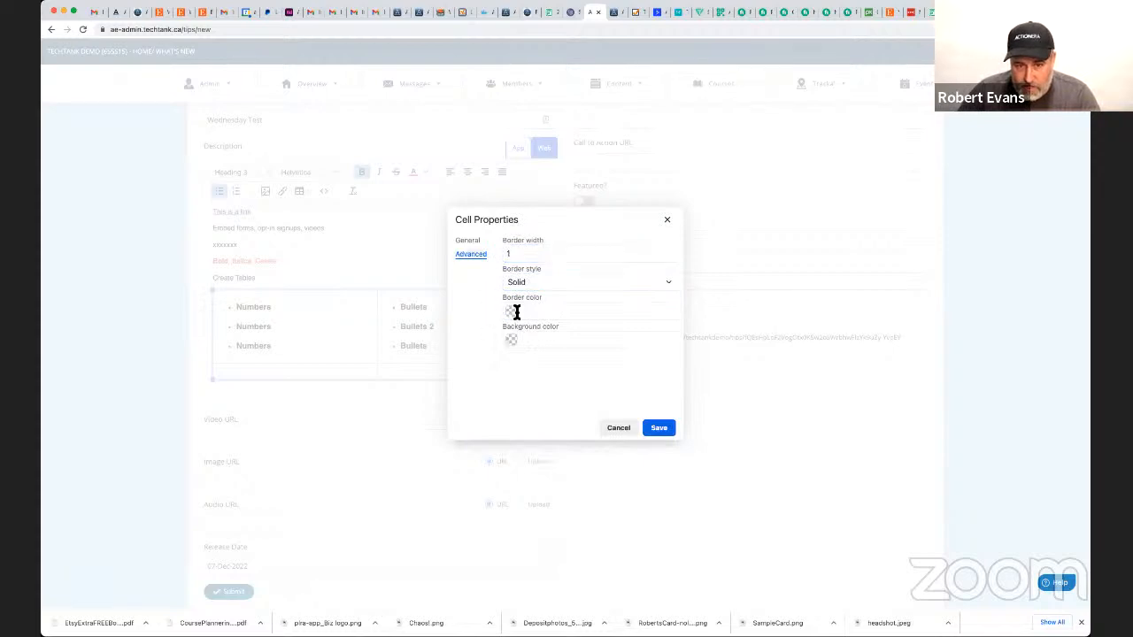
click(515, 314)
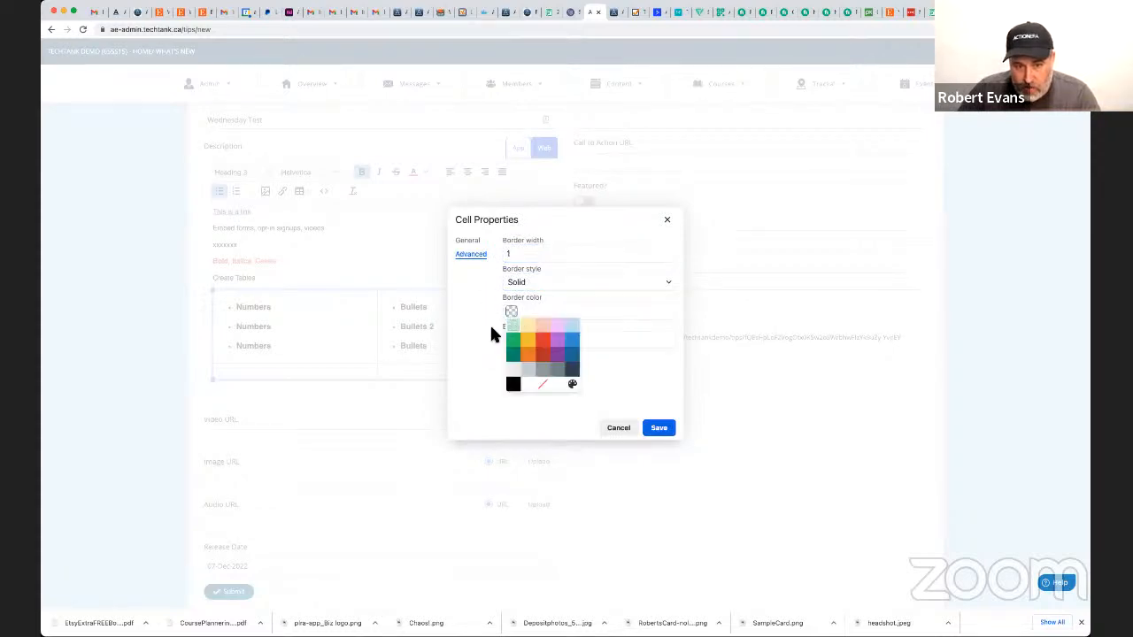
click(490, 325)
click(512, 341)
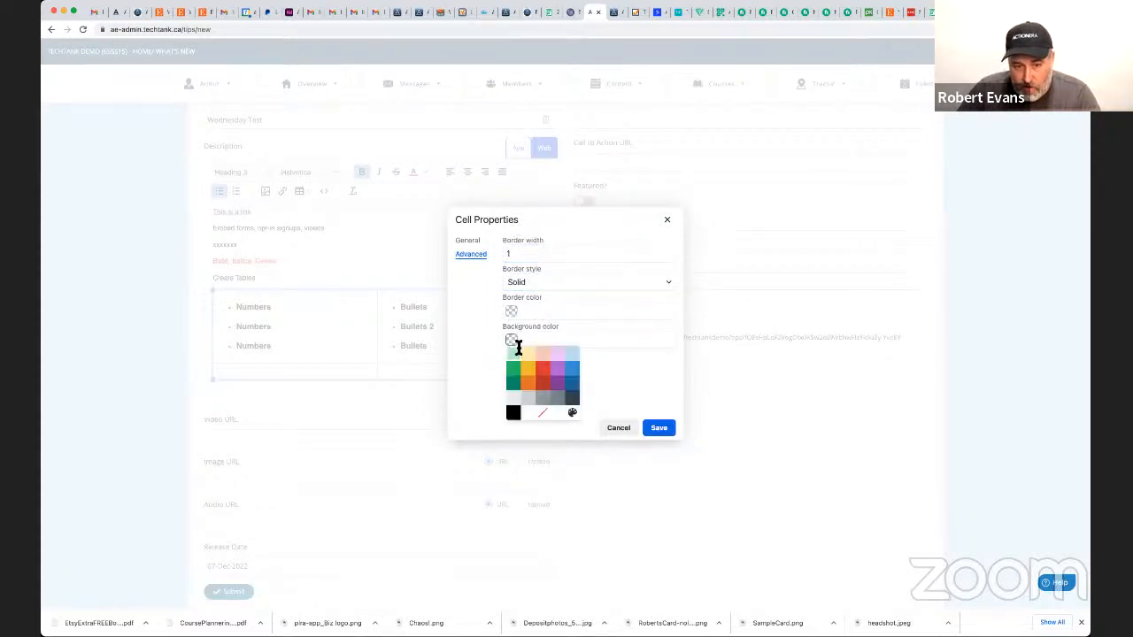
click(528, 397)
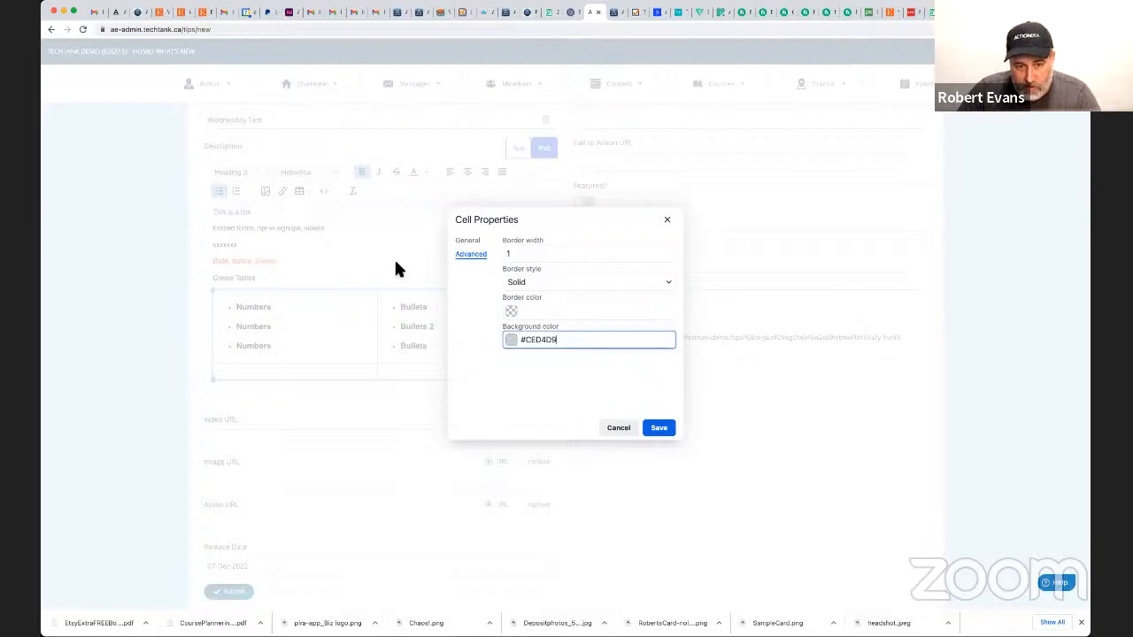
click(658, 427)
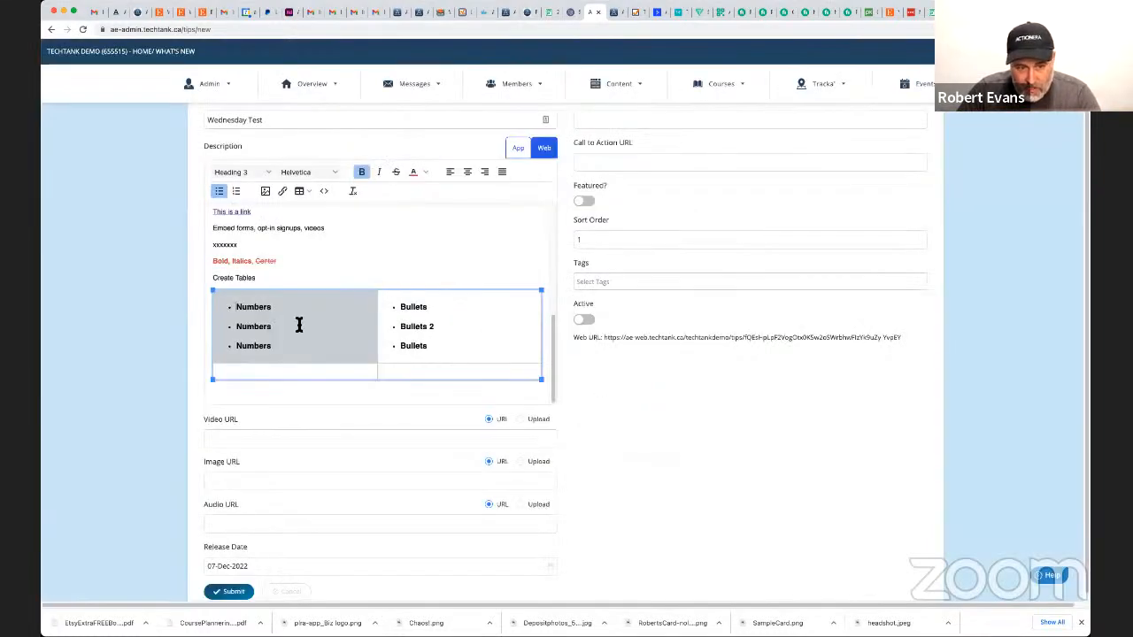
click(482, 310)
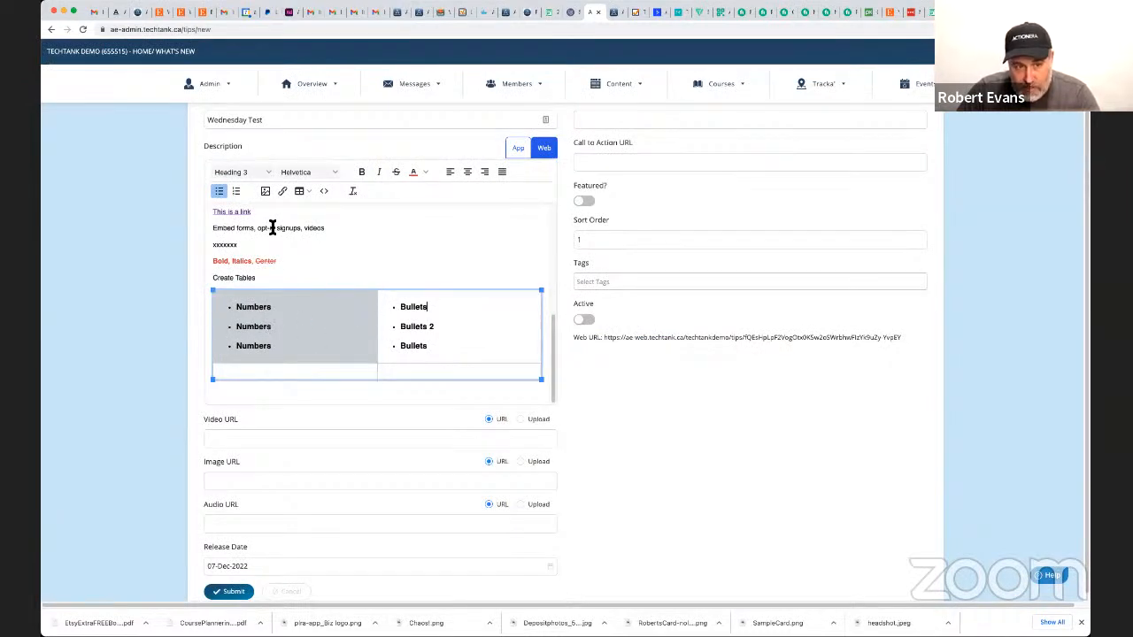
click(307, 190)
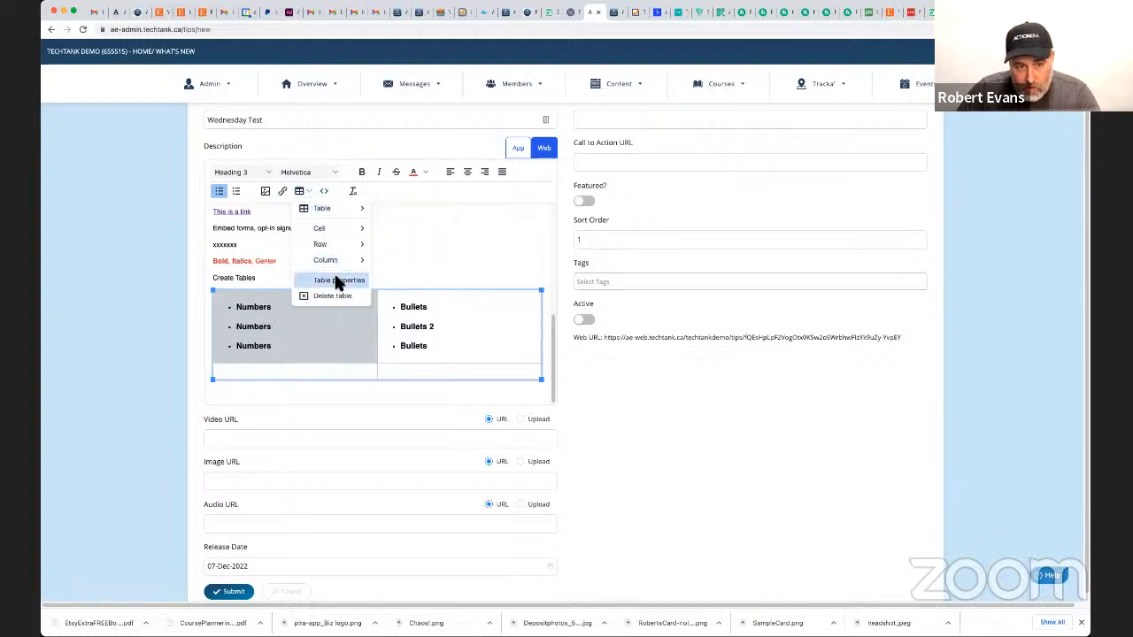
click(340, 281)
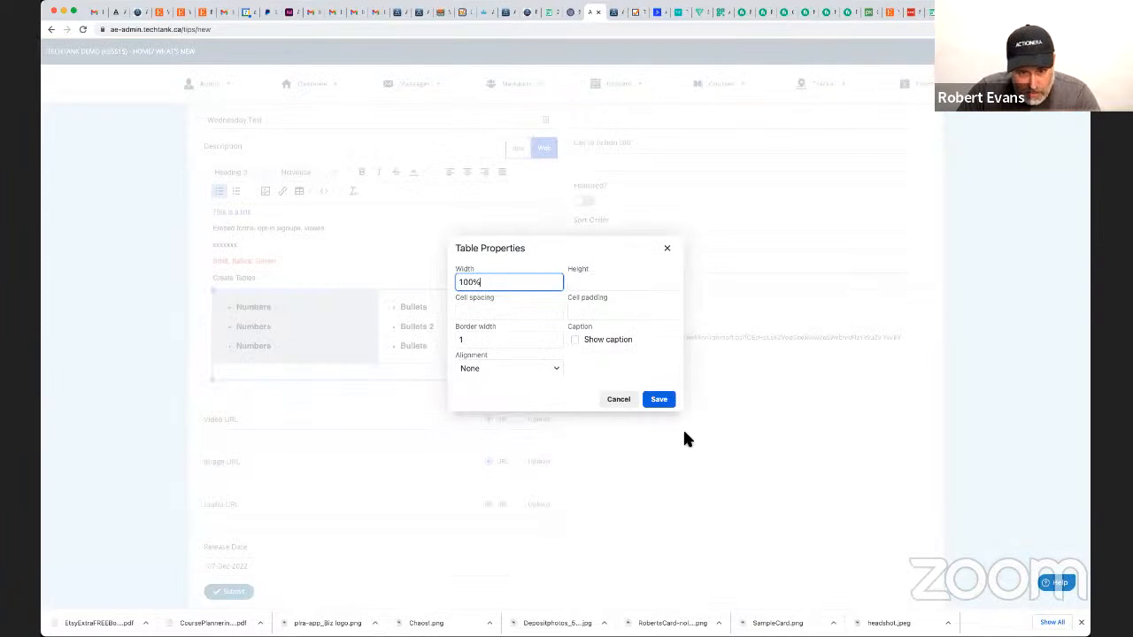
click(618, 400)
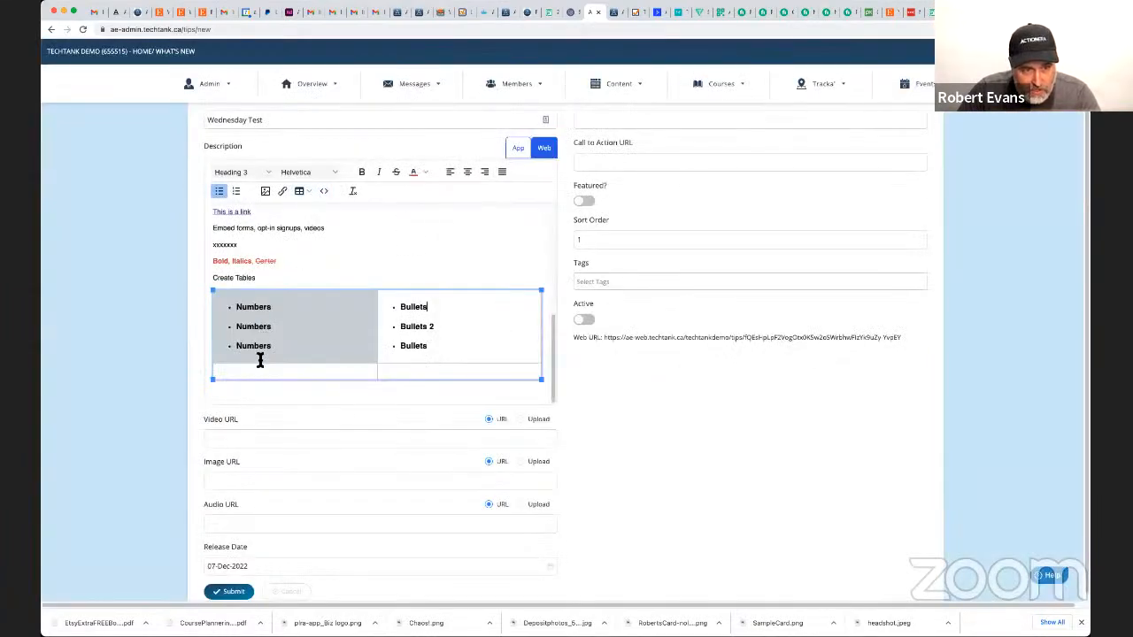
drag(409, 372, 334, 332)
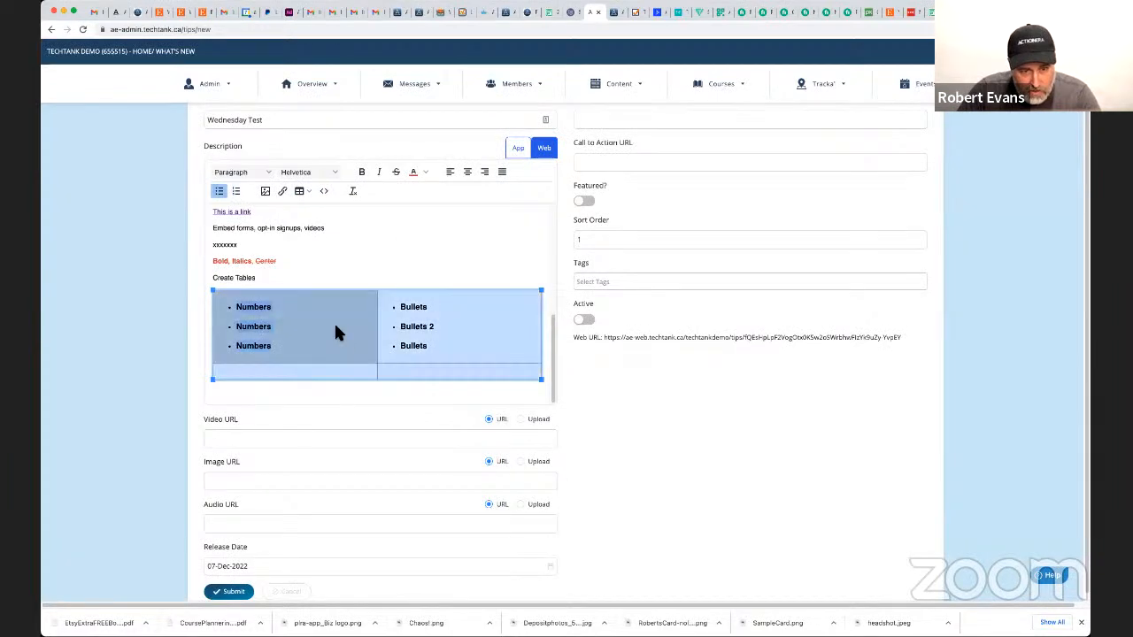
click(308, 192)
mouse_move(337, 261)
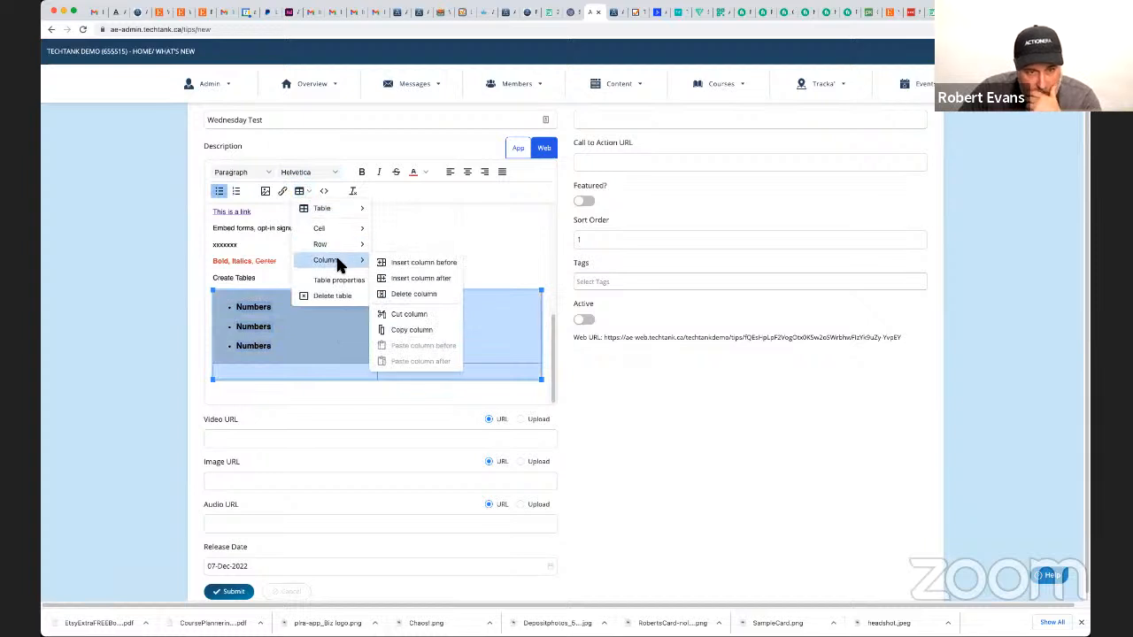
mouse_move(336, 241)
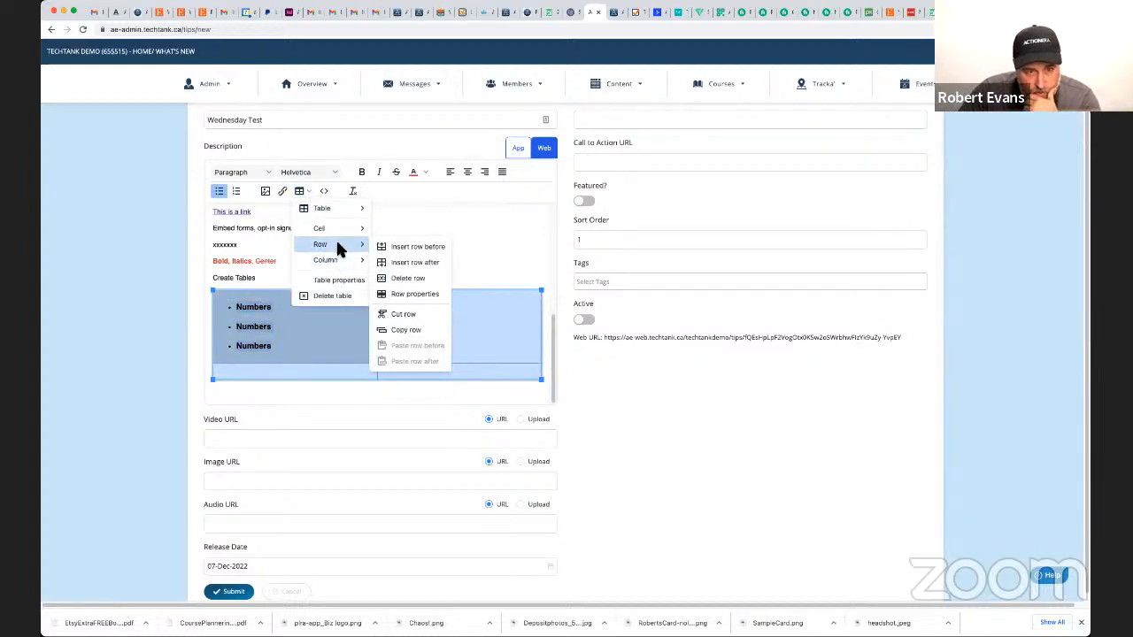
click(429, 295)
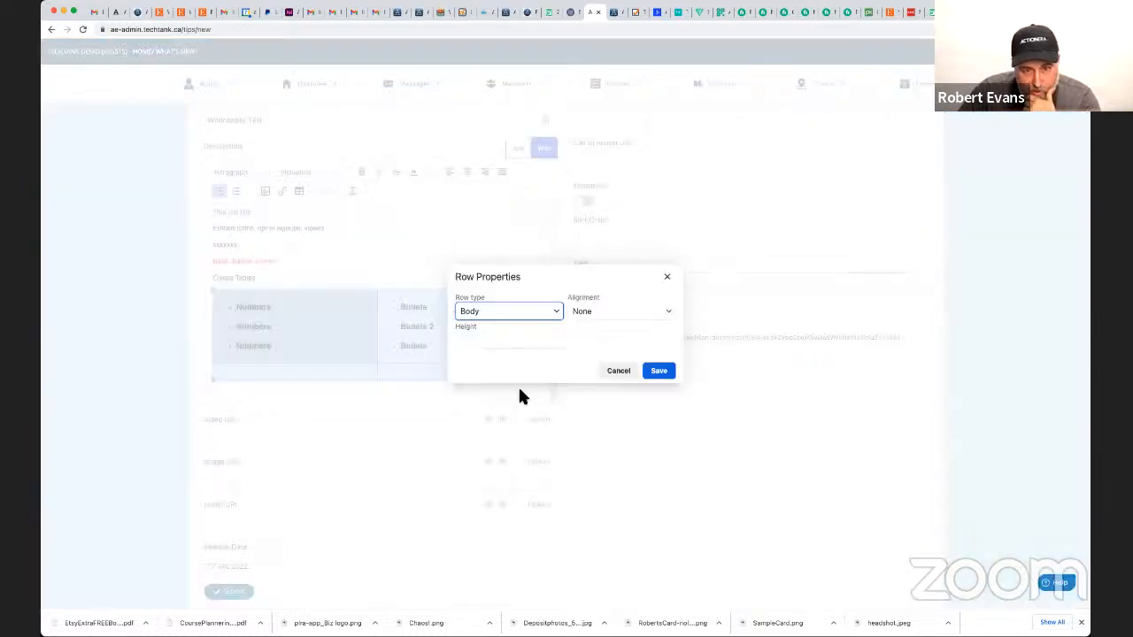
click(611, 372)
Set the table's border width to 0 in its table properties and save.
click(308, 189)
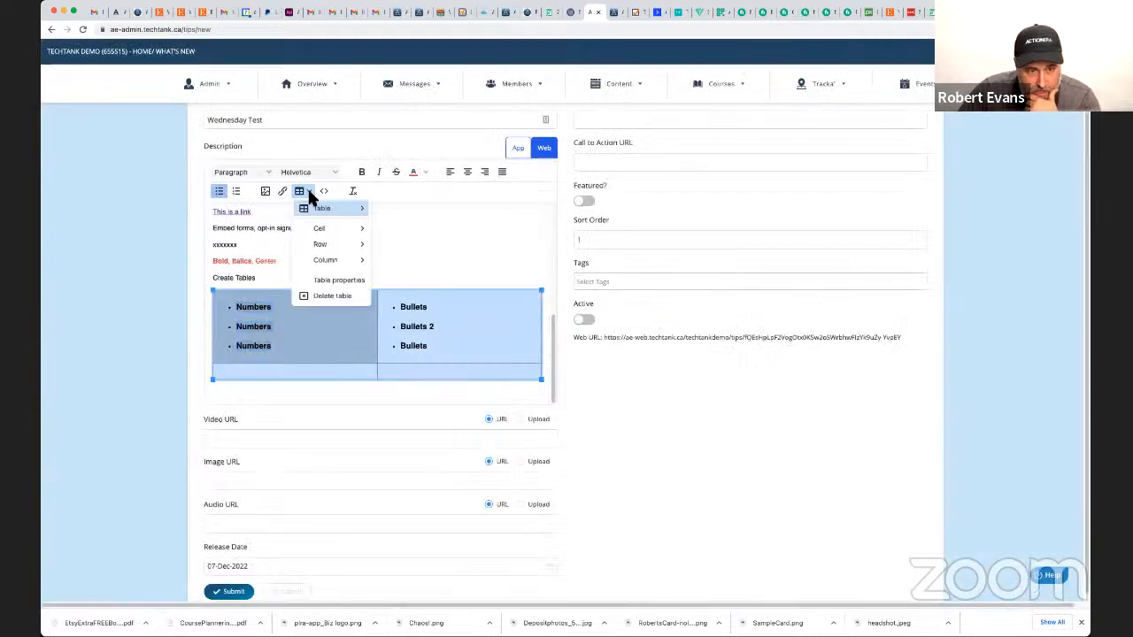
mouse_move(322, 233)
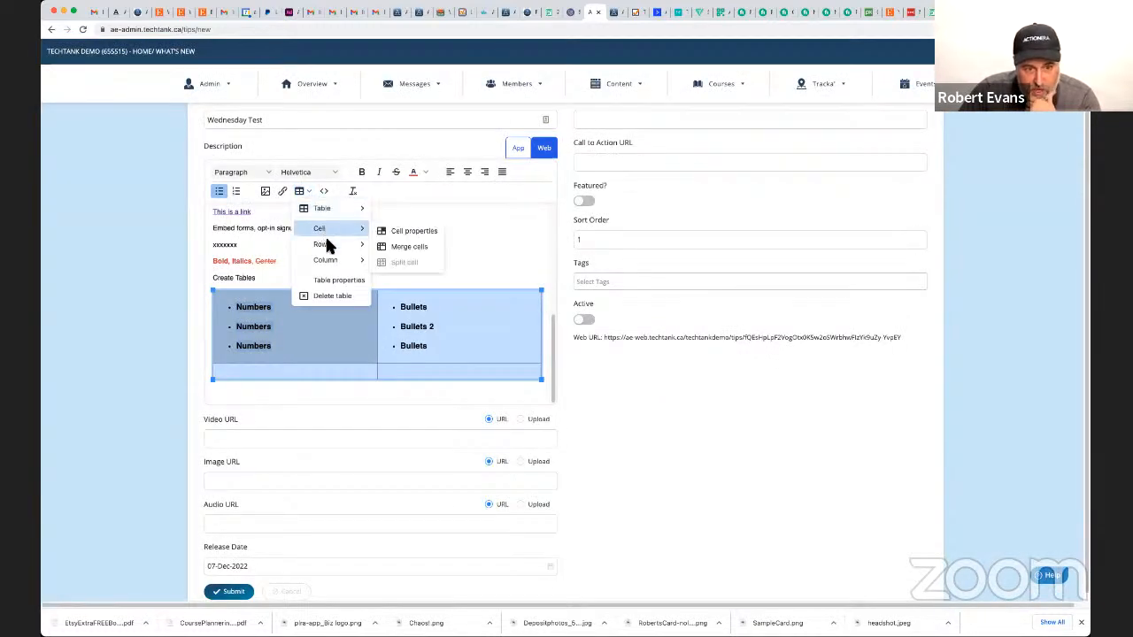
click(337, 280)
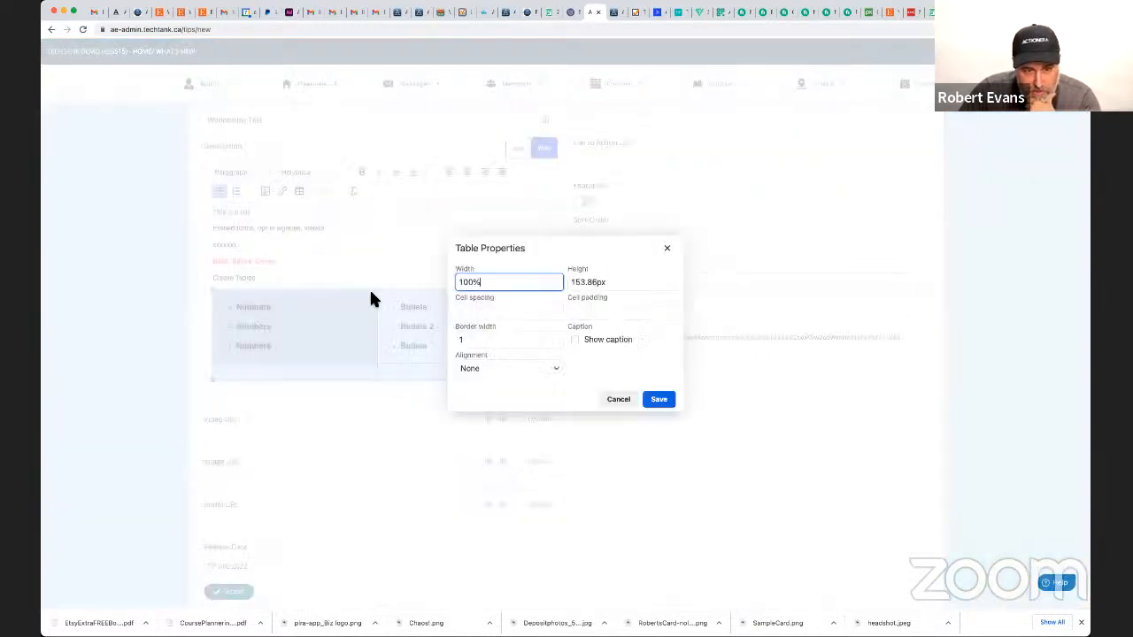
double_click(470, 343)
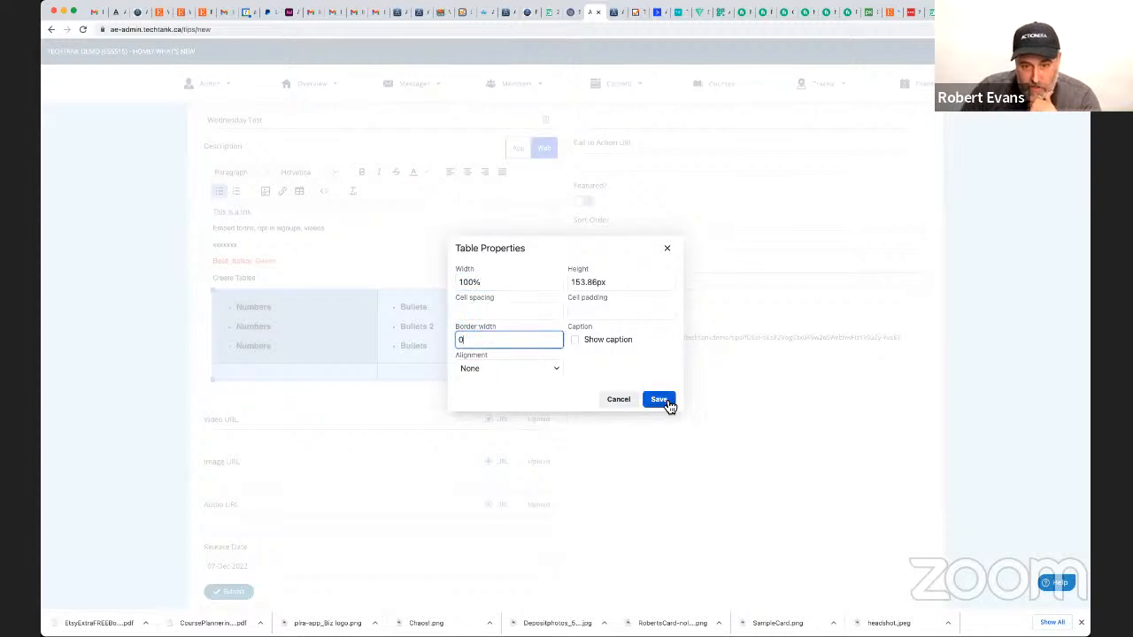
click(667, 399)
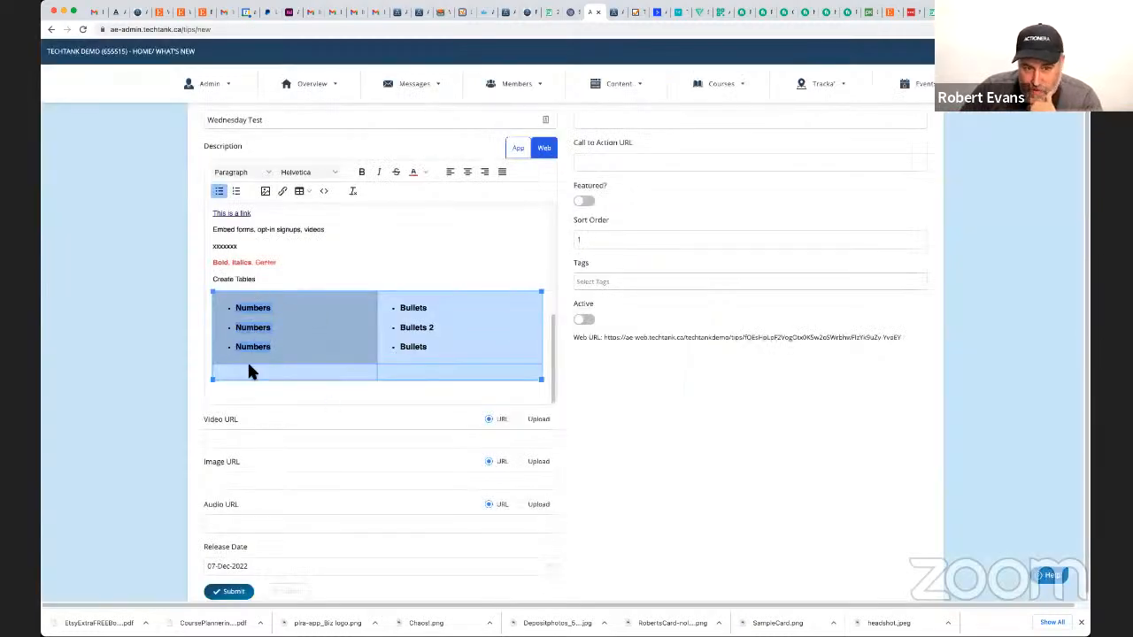
click(404, 336)
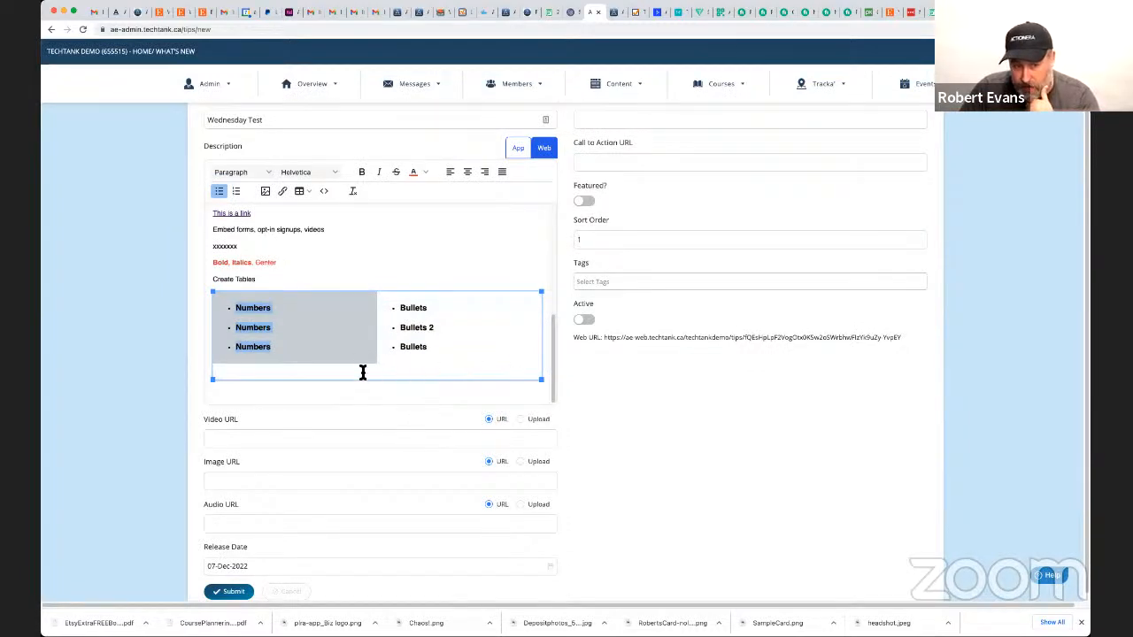
click(387, 255)
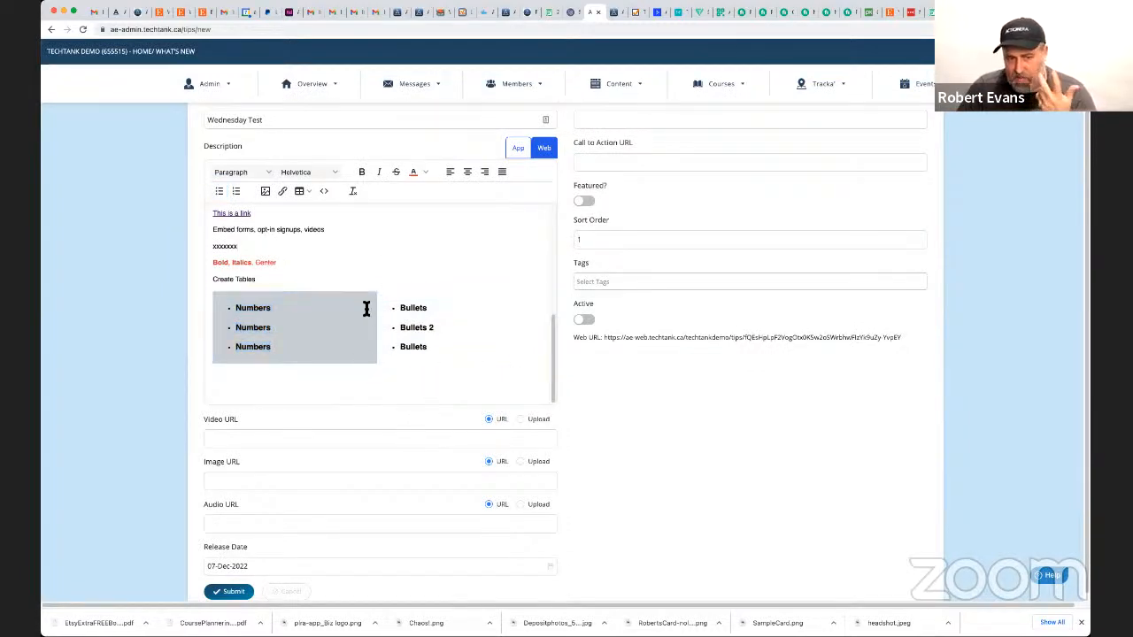
Give the table's "Bullets" cell the grey background color #95A5A6 in its cell properties and save.
click(460, 347)
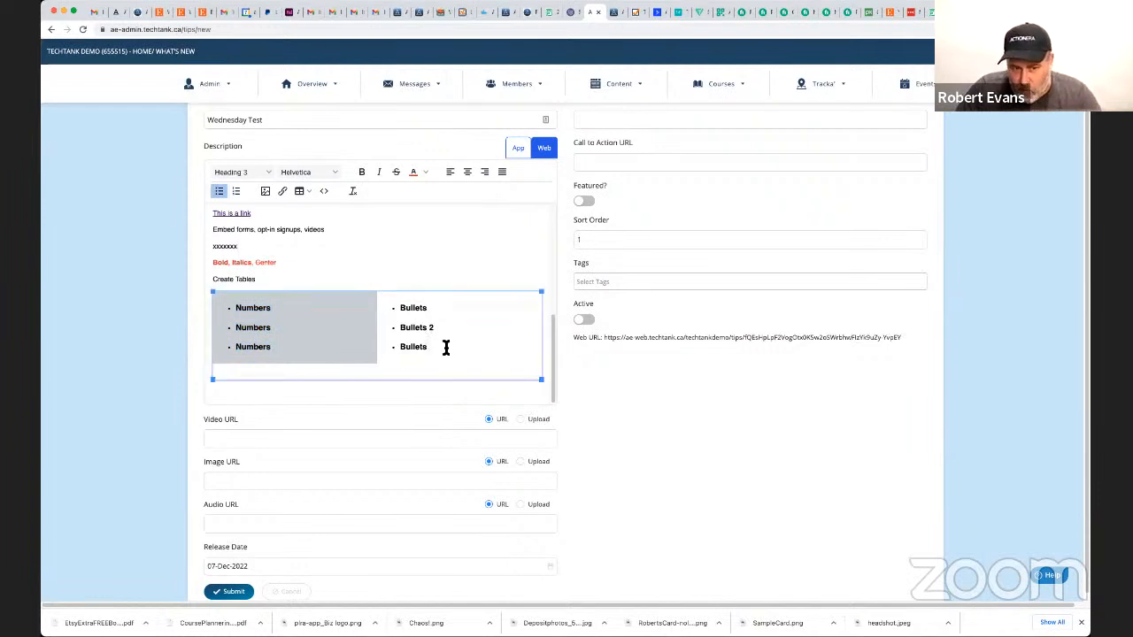
drag(445, 346, 415, 311)
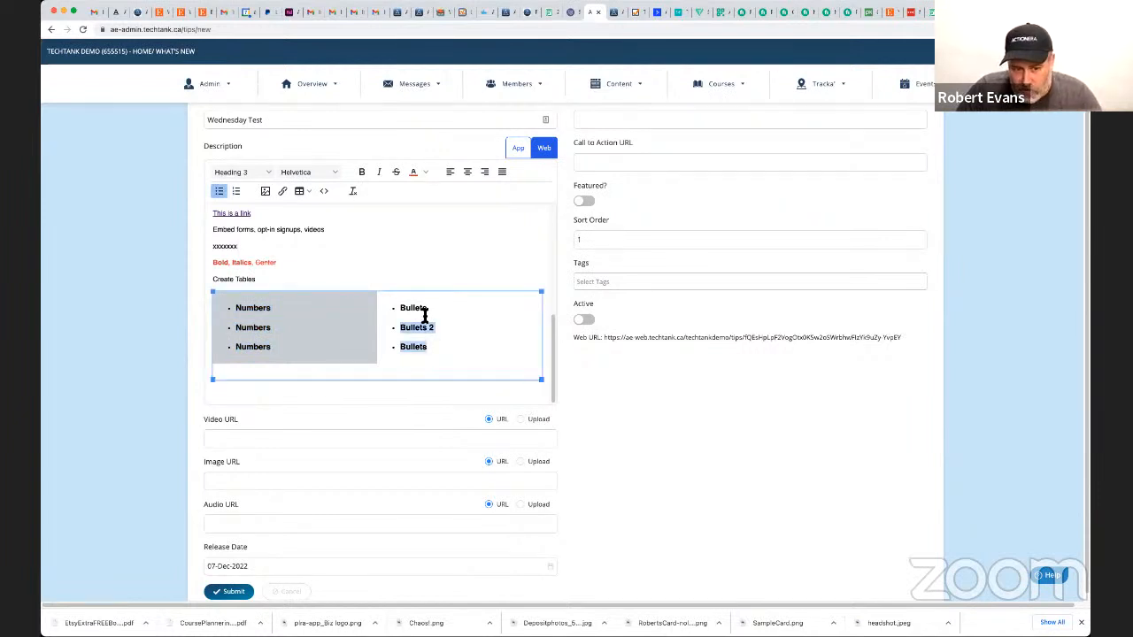
click(302, 191)
mouse_move(348, 225)
click(400, 234)
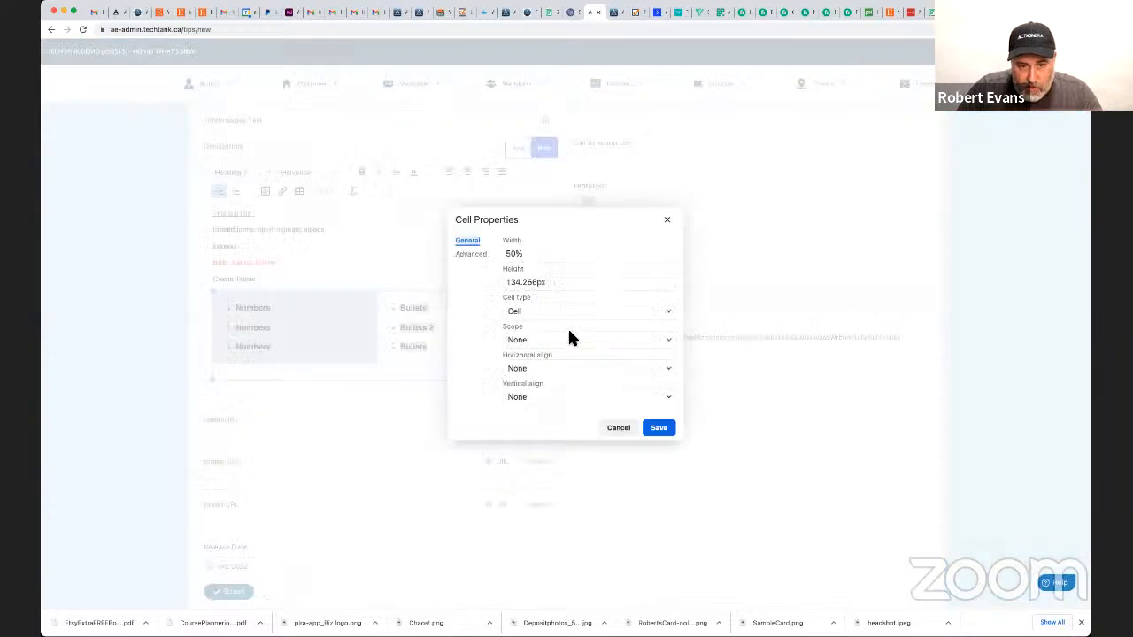
click(477, 258)
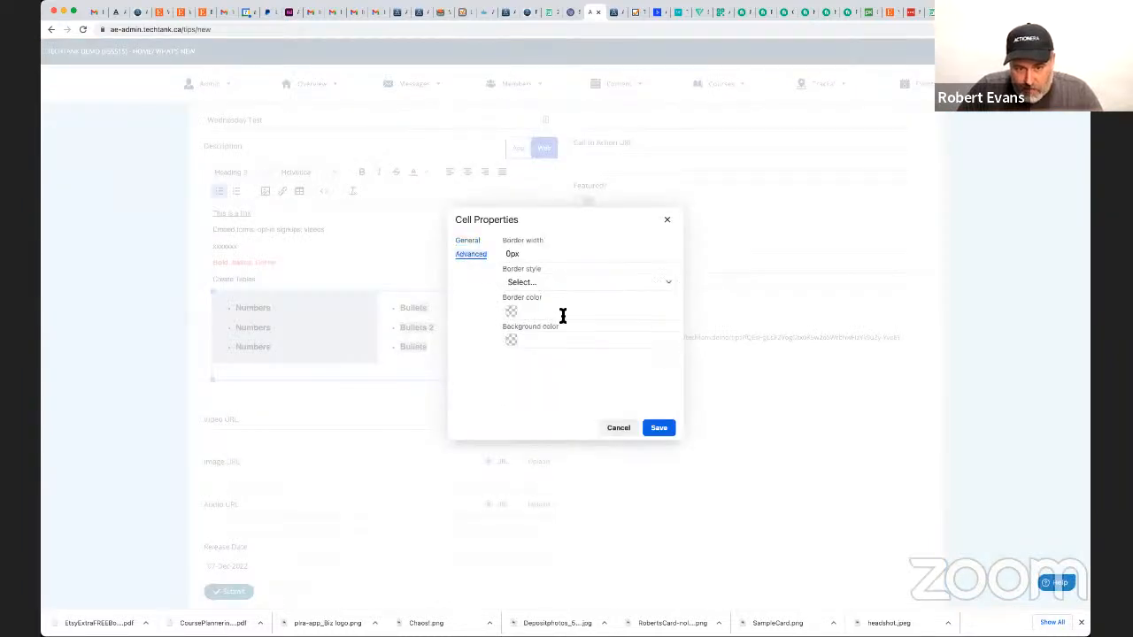
click(534, 343)
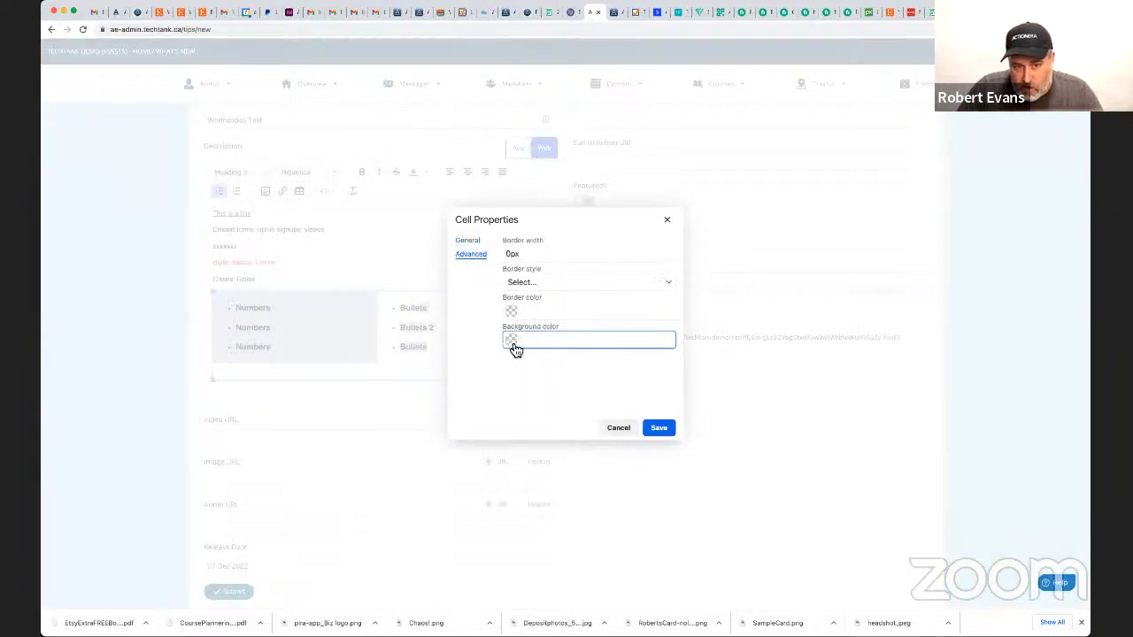
click(512, 341)
click(543, 401)
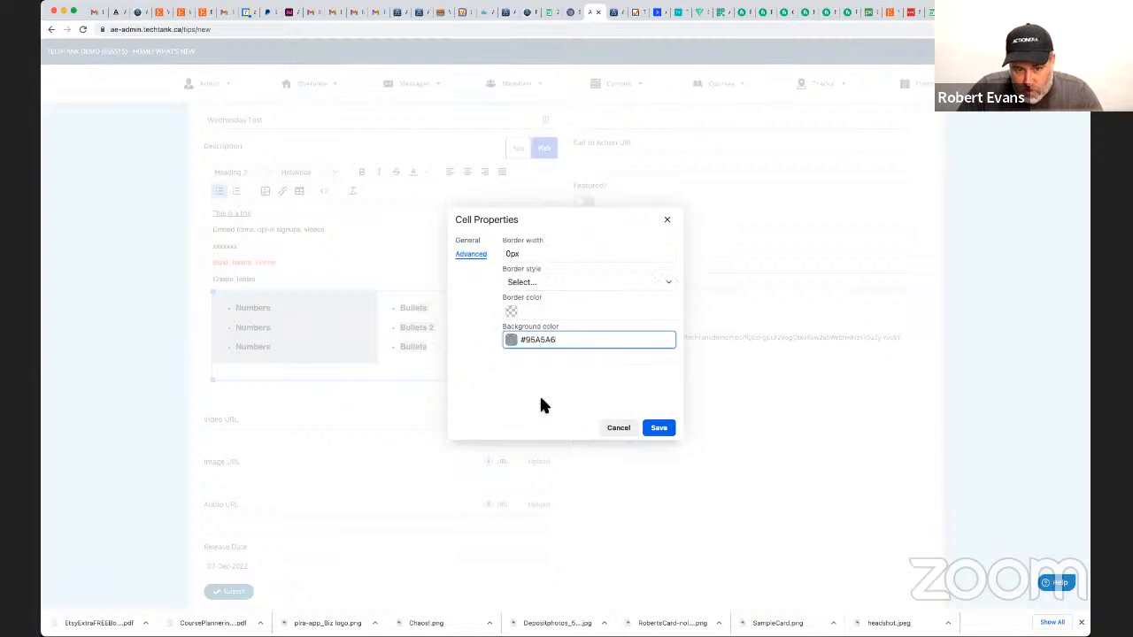
click(659, 430)
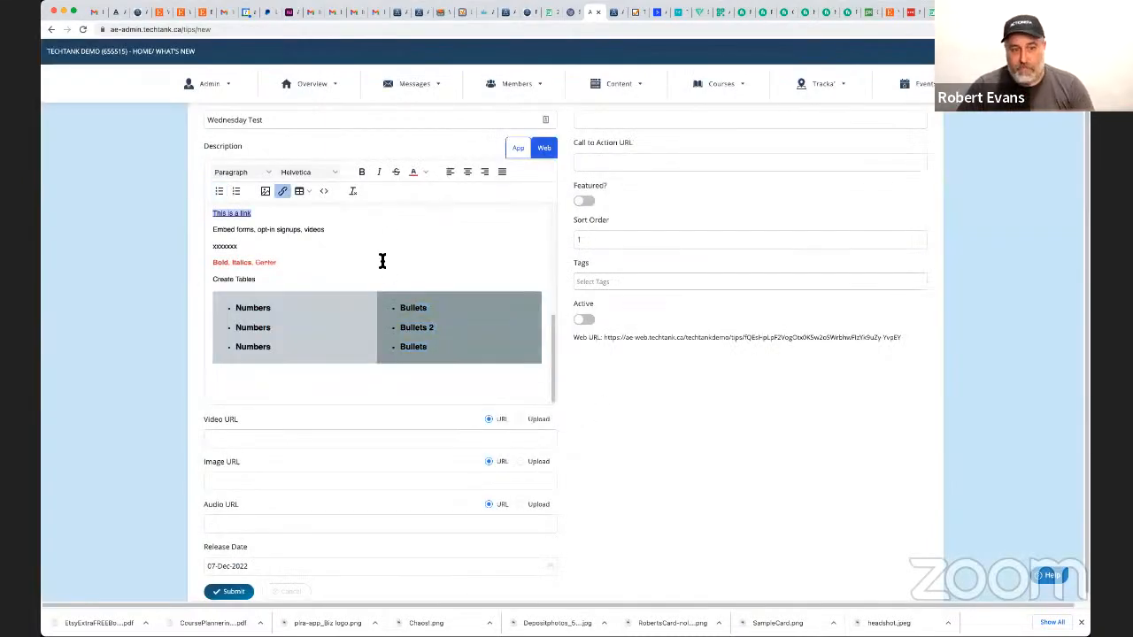
Review the web description from the headline to the table and submit the new tip.
scroll(365, 270, up, 5)
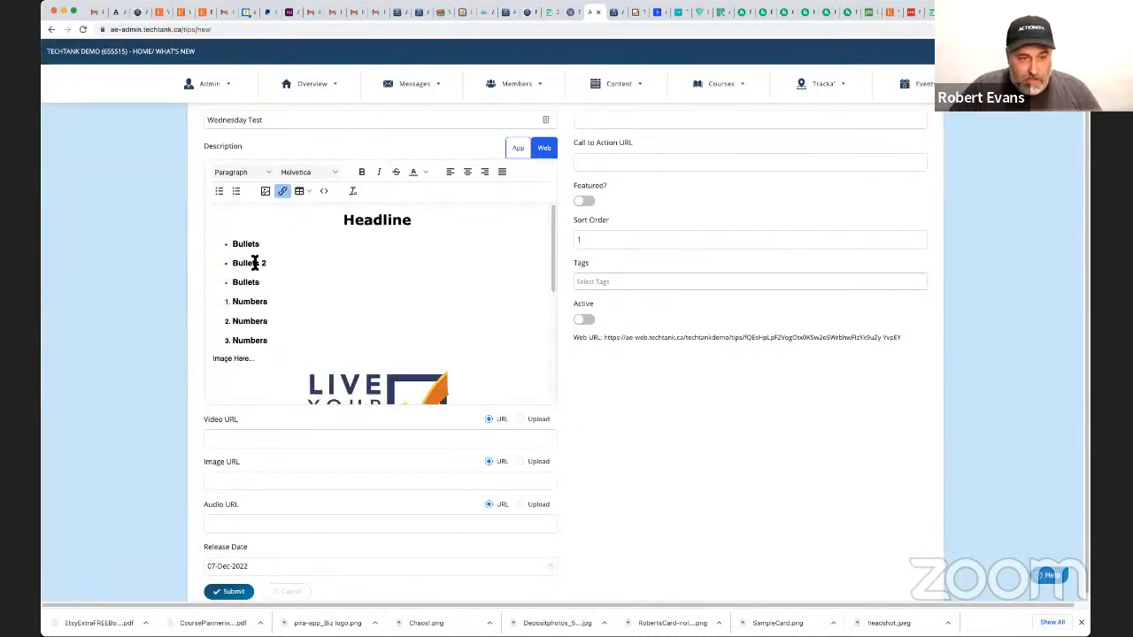
scroll(253, 264, down, 2)
scroll(264, 267, up, 2)
scroll(153, 303, down, 2)
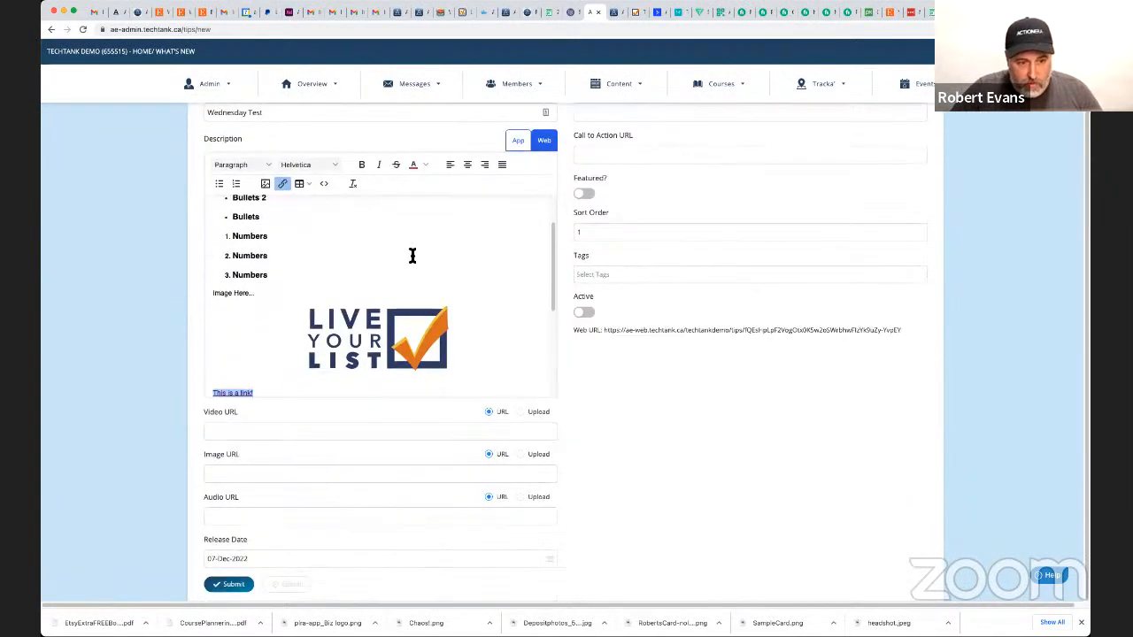
scroll(404, 263, down, 3)
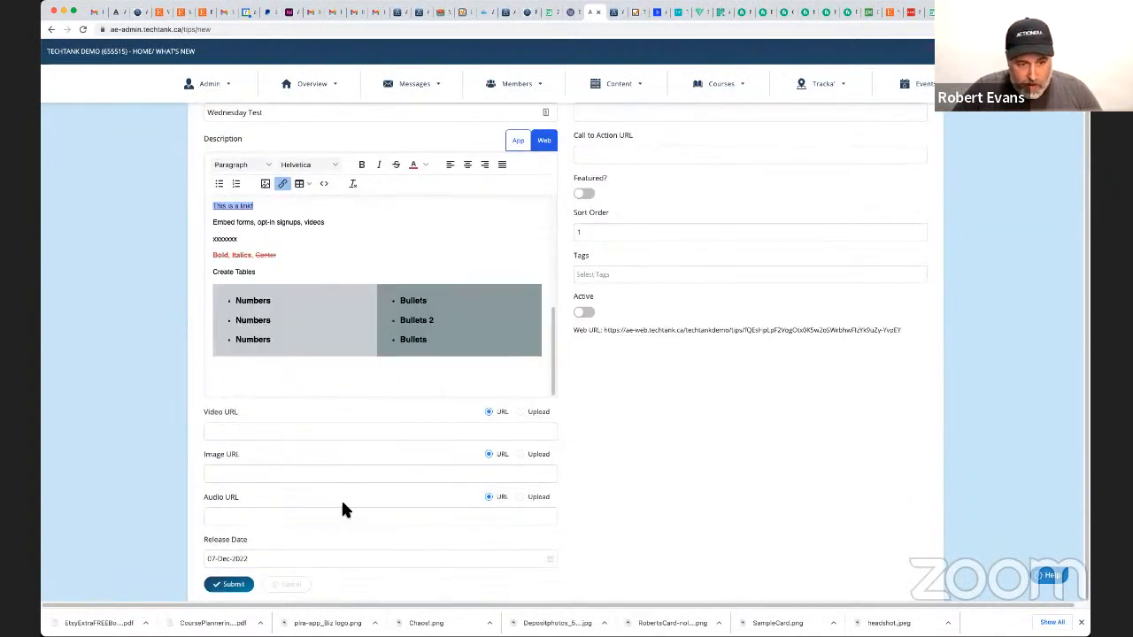
scroll(840, 409, up, 2)
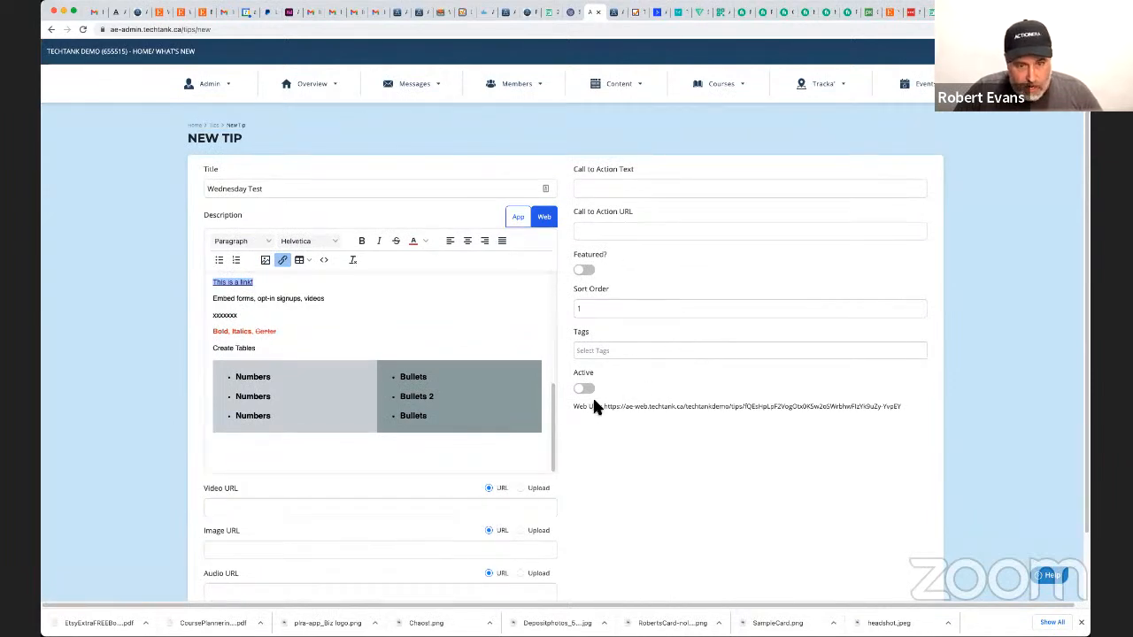
scroll(620, 417, down, 2)
scroll(620, 418, up, 2)
scroll(584, 429, down, 2)
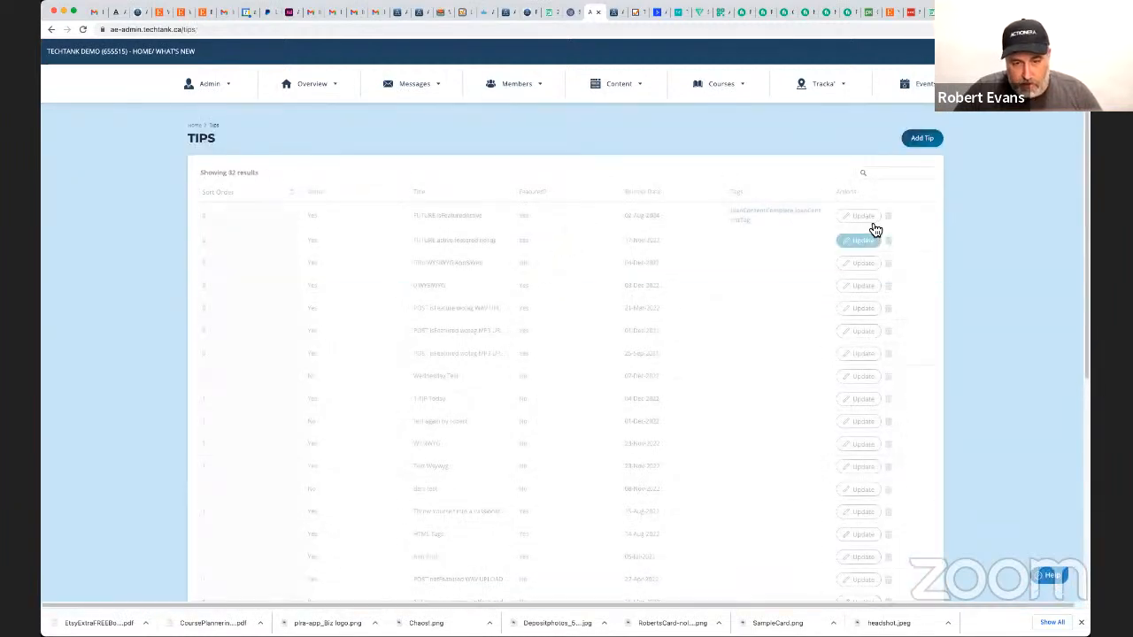
Search the tips list for "wed" and open the Wednesday Test tip for updating.
click(875, 173)
text(wed)
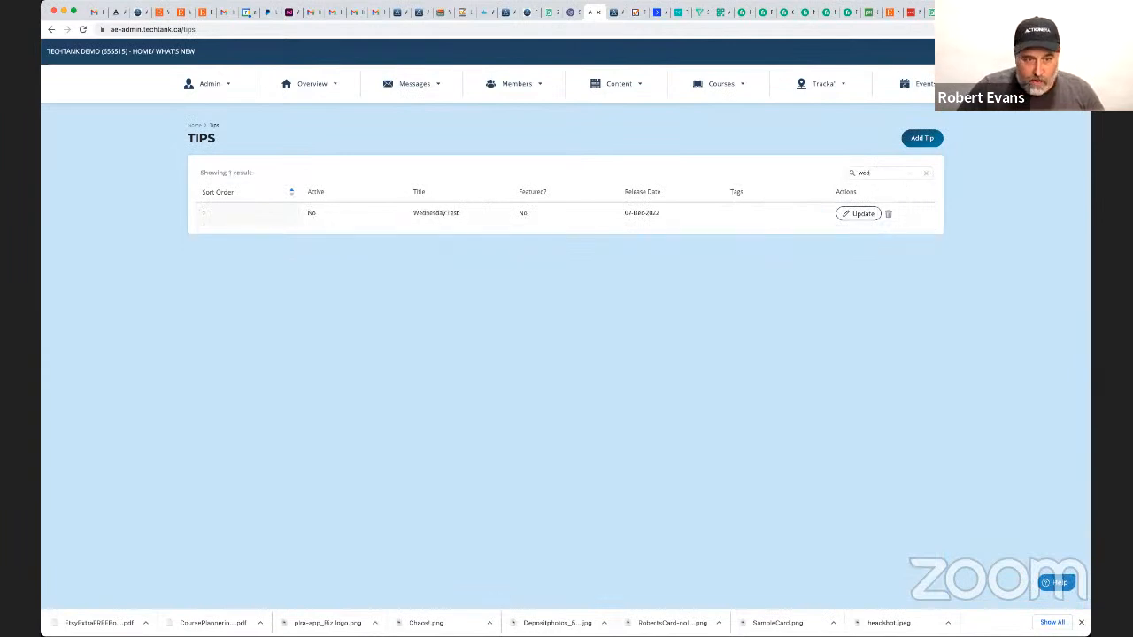
click(859, 213)
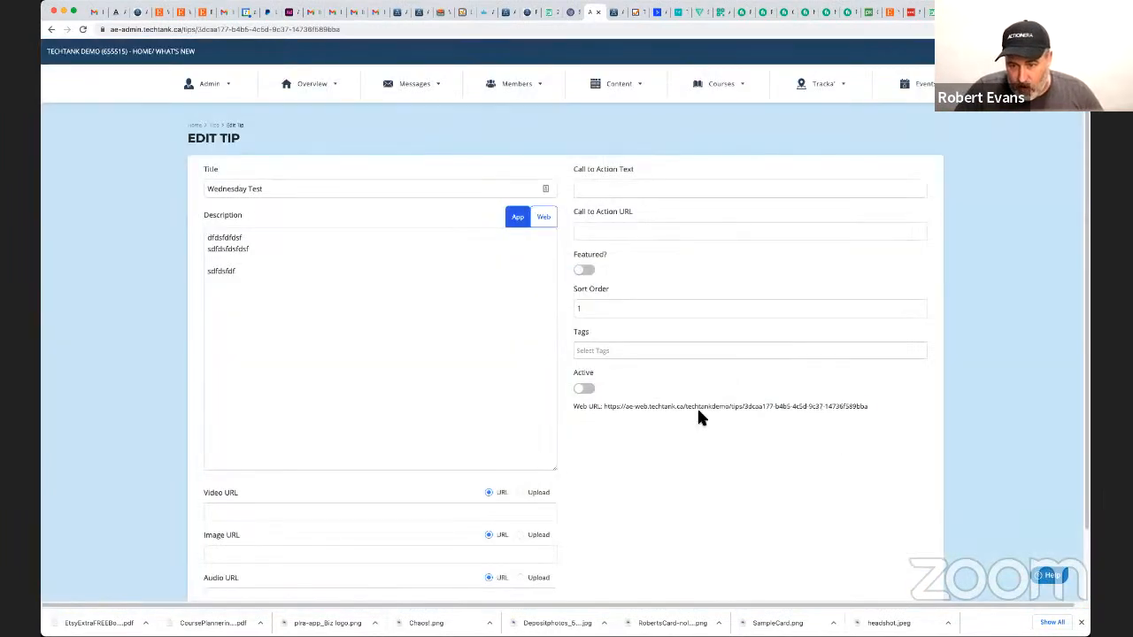
Copy the tip's web URL, open it in a new browser tab and look through the rendered page.
drag(869, 406, 602, 408)
key(super+c)
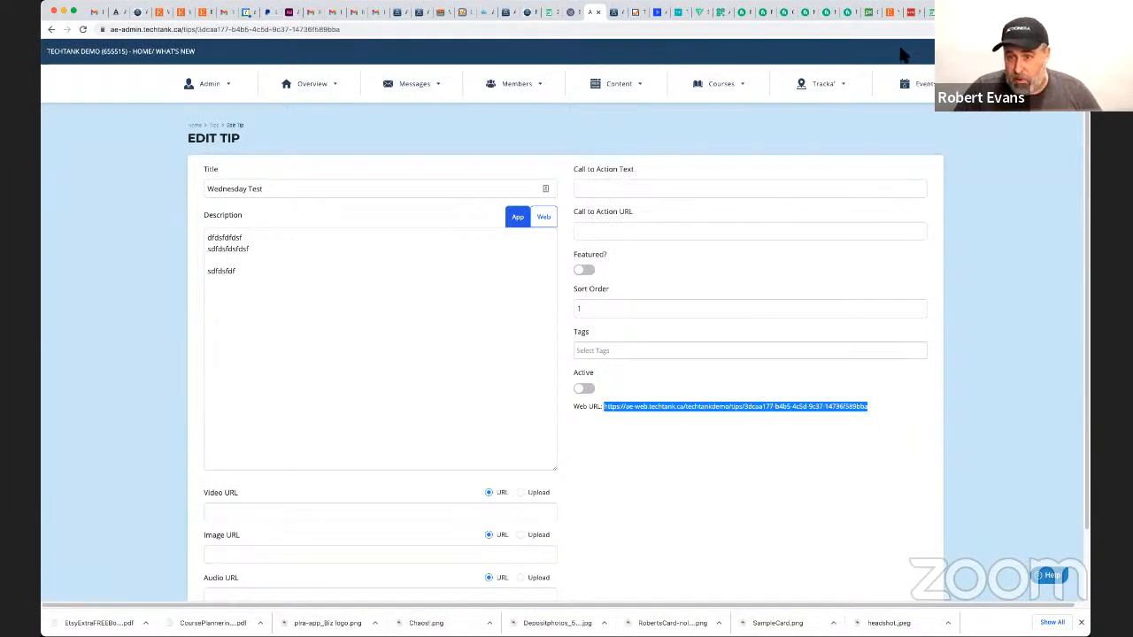
key(super+t)
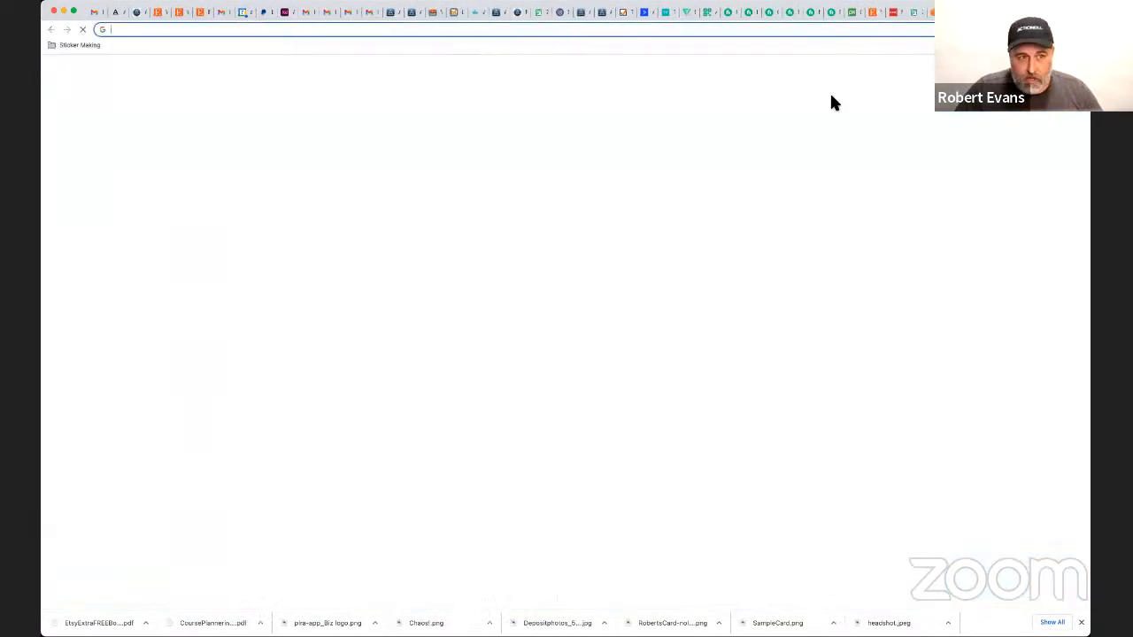
key(super+v)
key(Return)
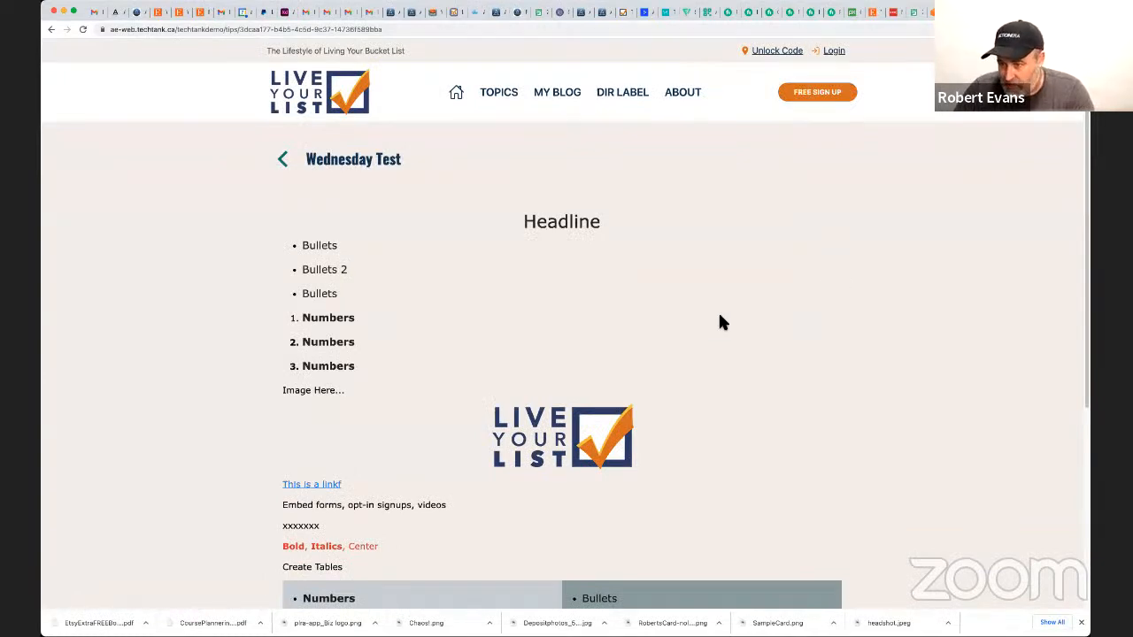
scroll(708, 314, down, 3)
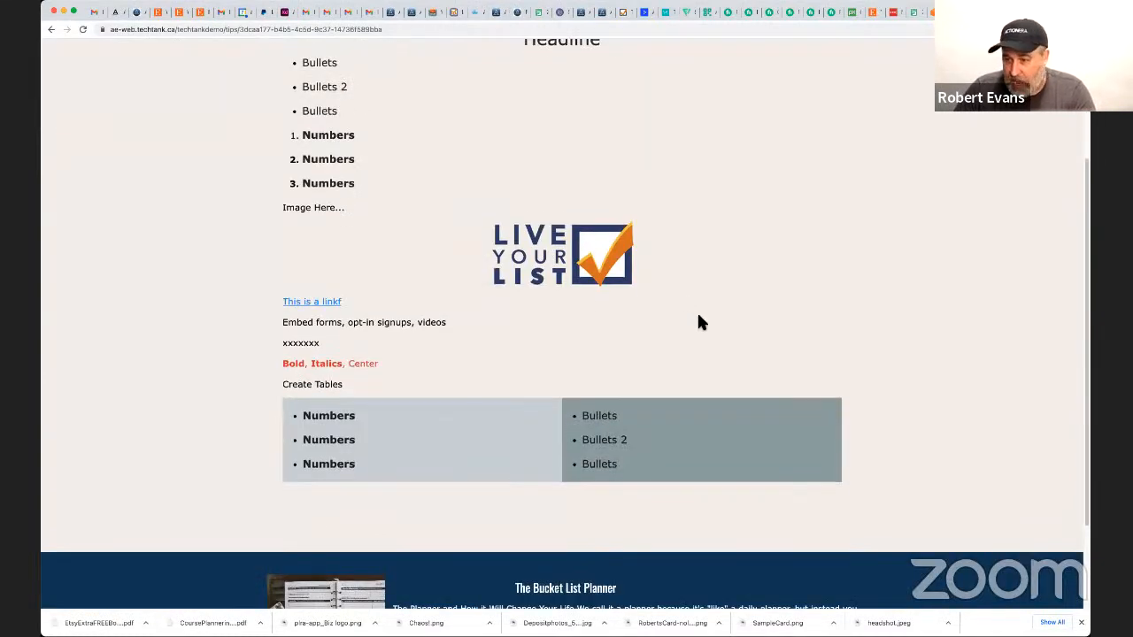
scroll(692, 322, up, 4)
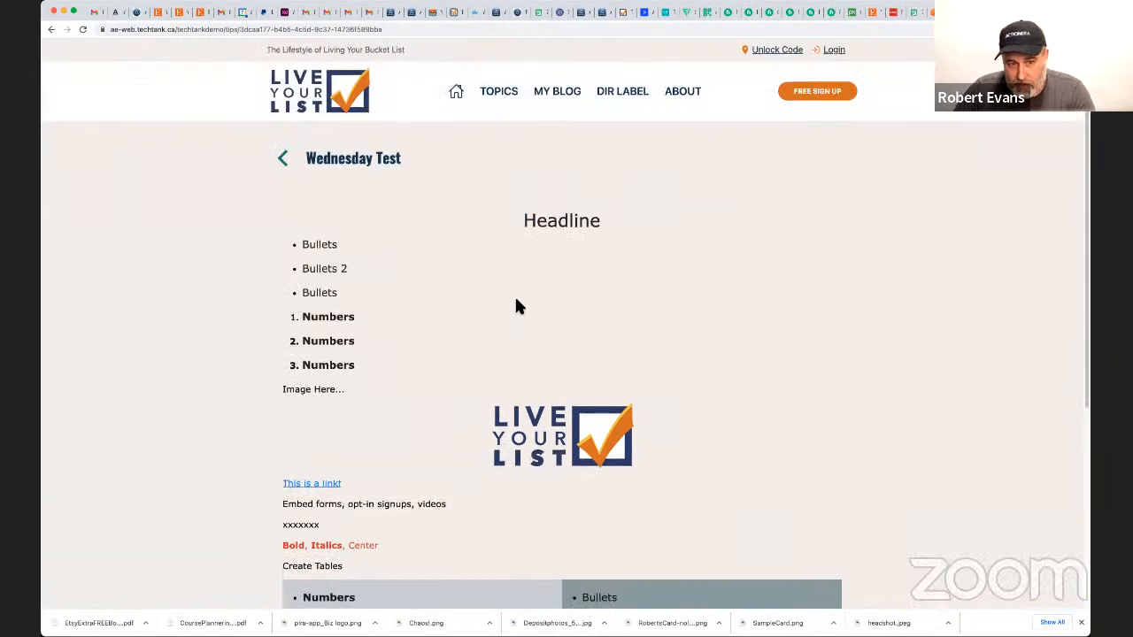
scroll(516, 305, down, 6)
scroll(523, 295, up, 7)
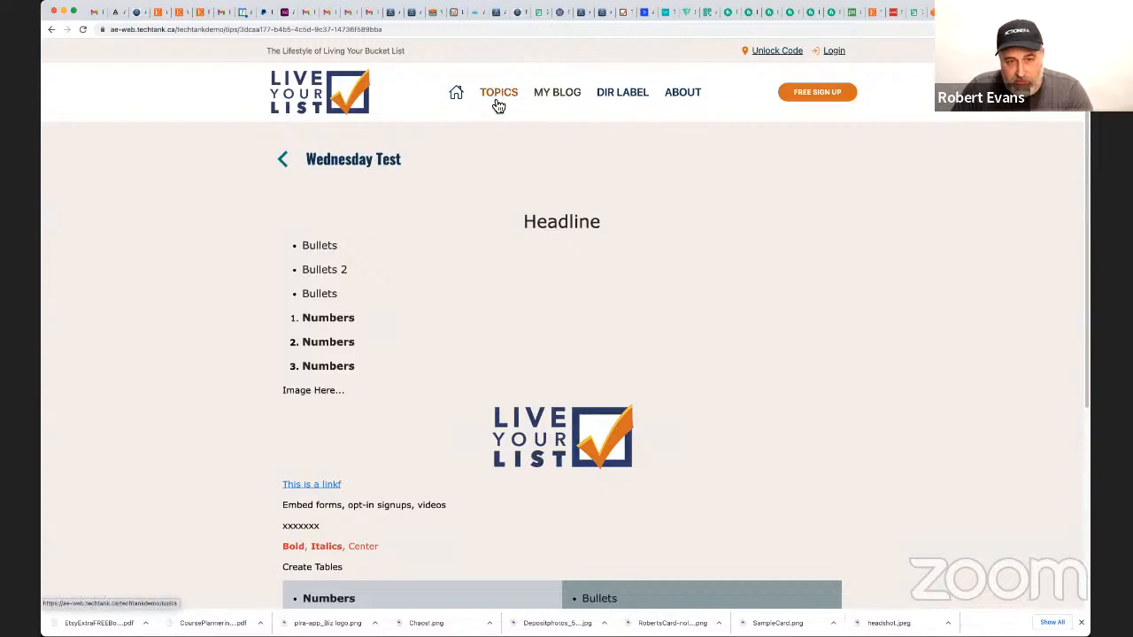
Go to the demo site's home page and look over its headline, tables, call to action and featured items.
click(455, 92)
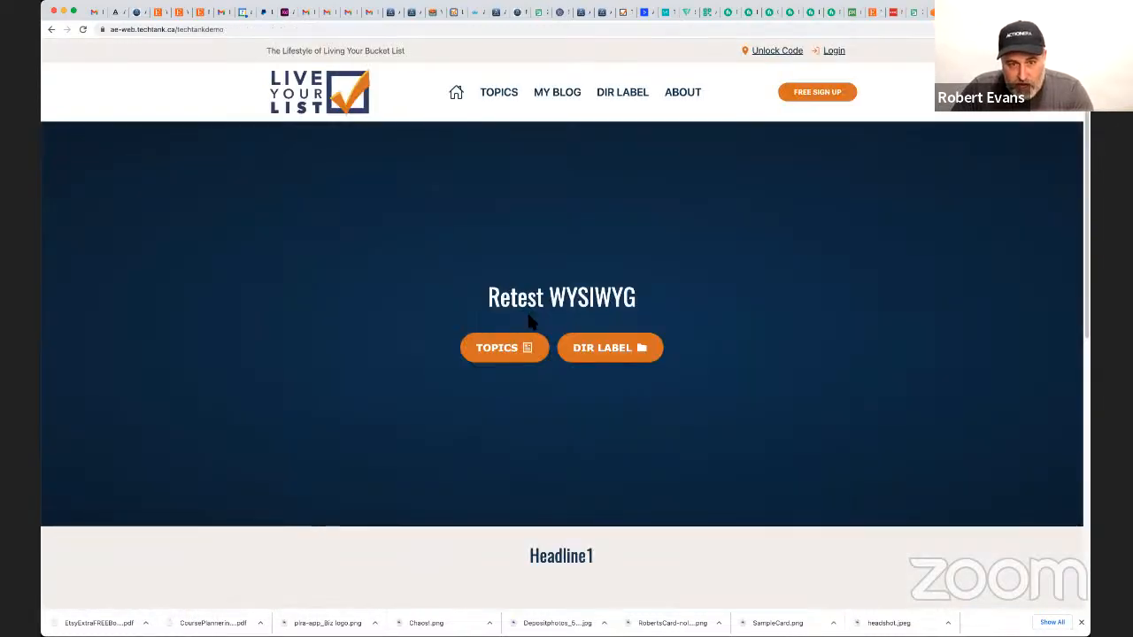
scroll(524, 311, down, 5)
scroll(493, 376, up, 5)
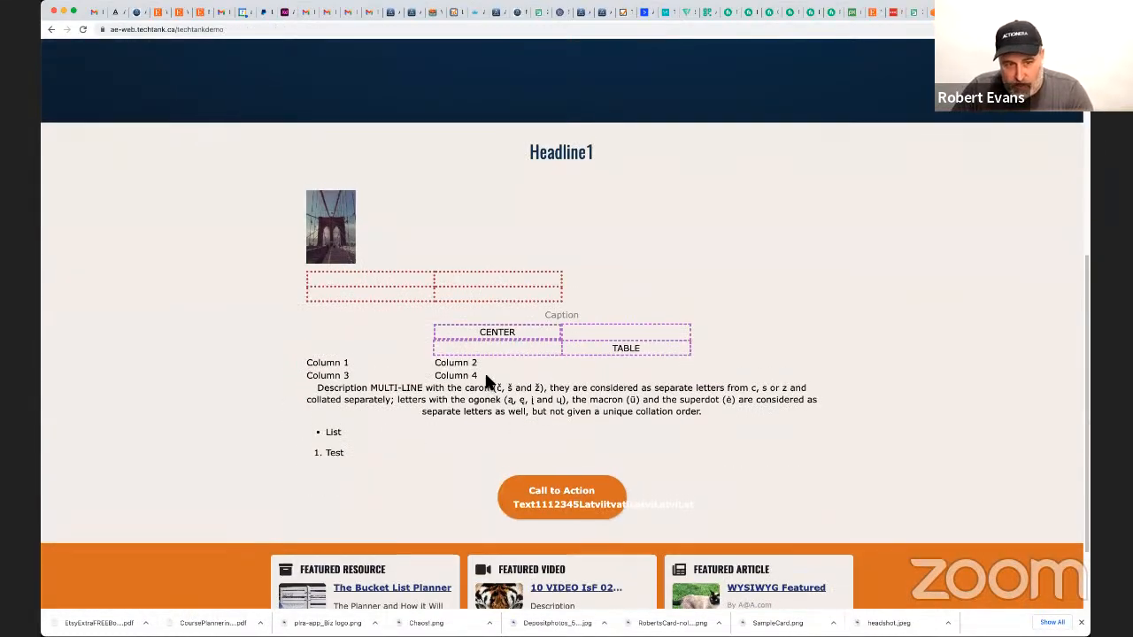
scroll(513, 381, down, 6)
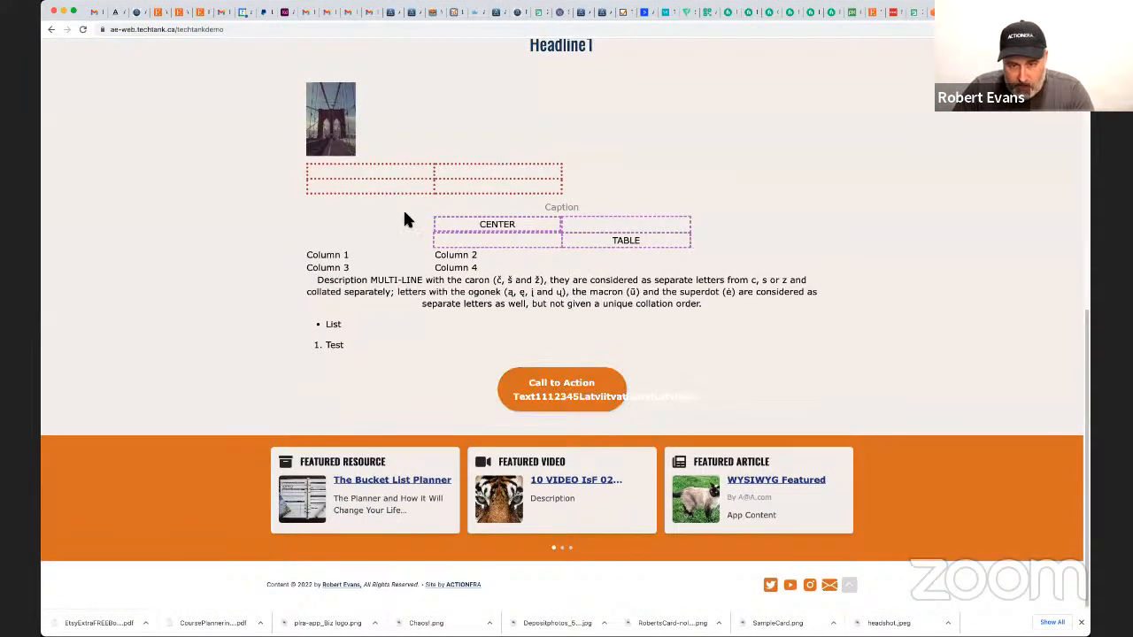
scroll(460, 266, up, 6)
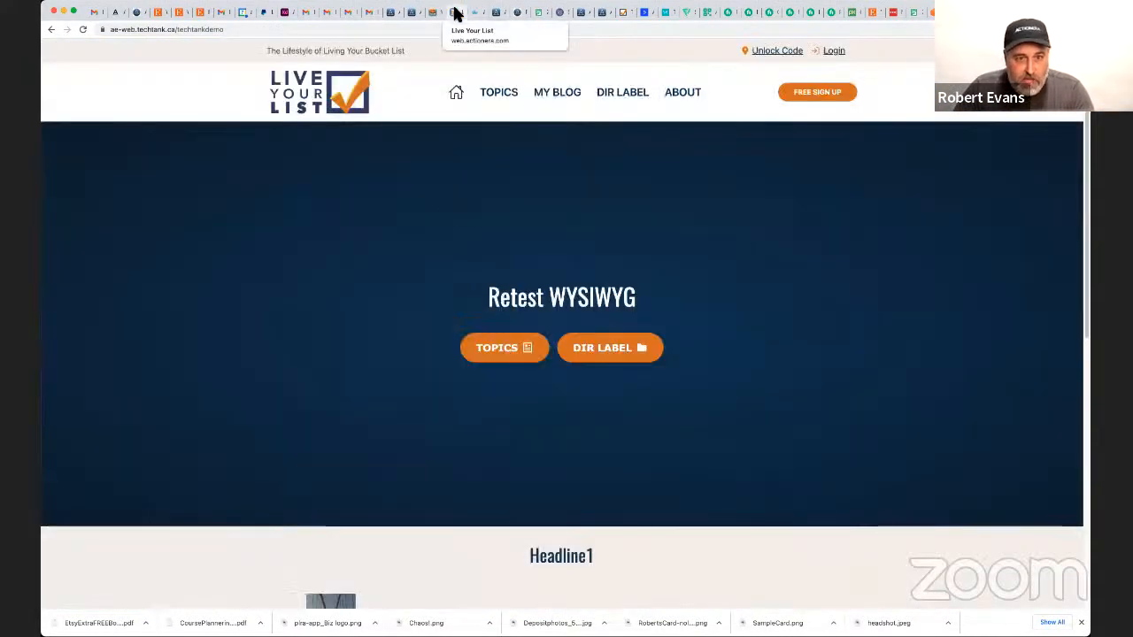
Switch to the live Live Your List site, reload its home page and examine the text under "An Introduction to Manifesting".
click(455, 12)
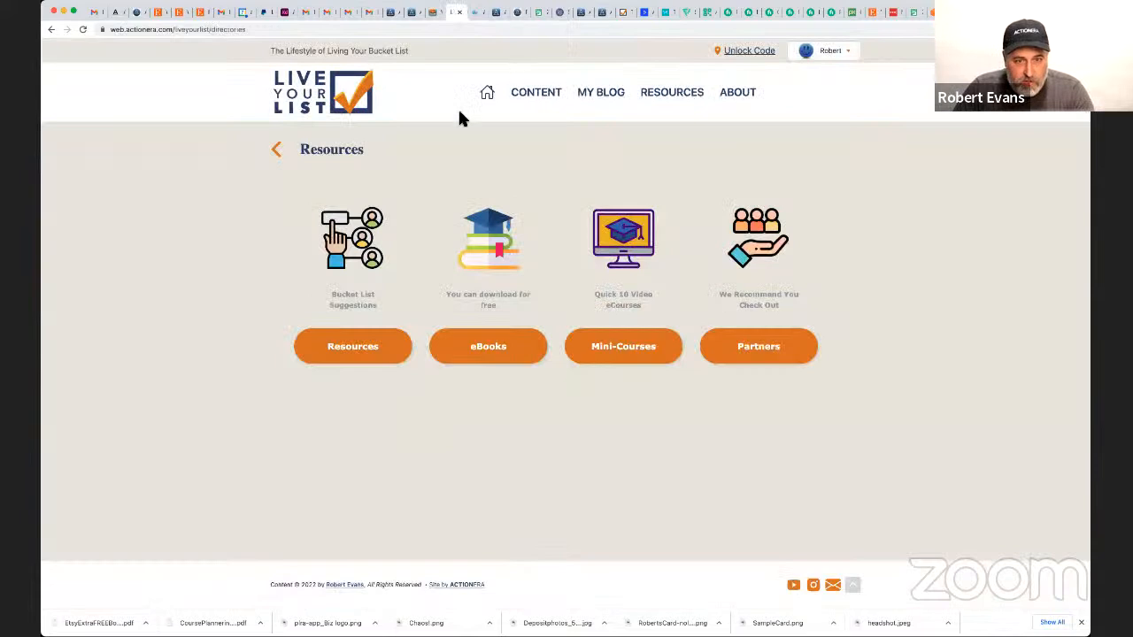
click(487, 93)
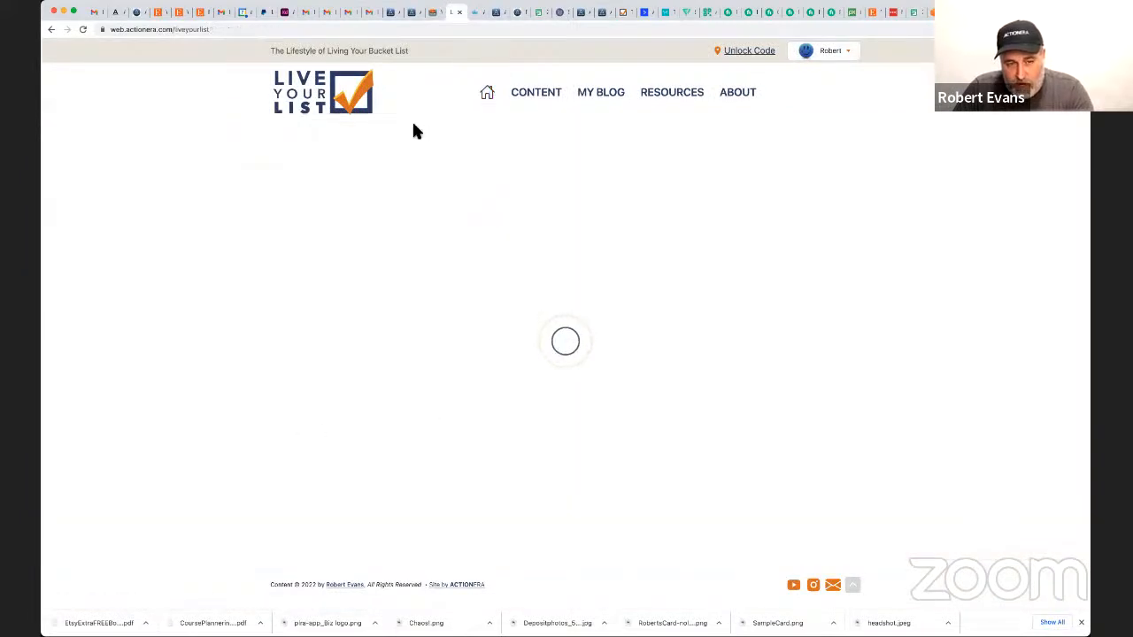
click(82, 29)
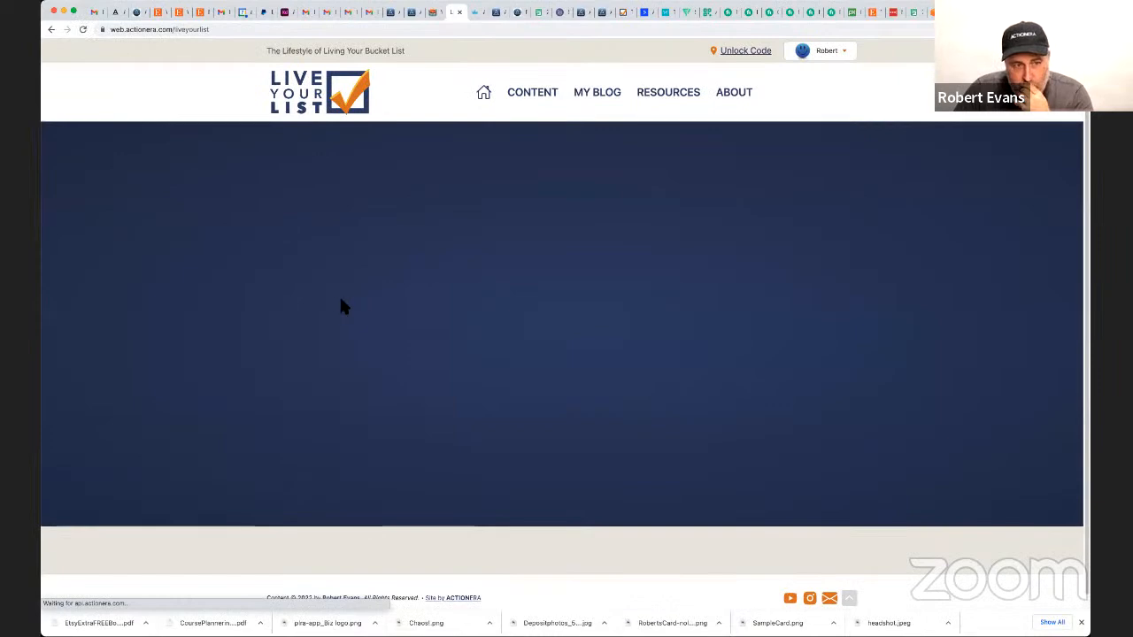
scroll(458, 374, down, 3)
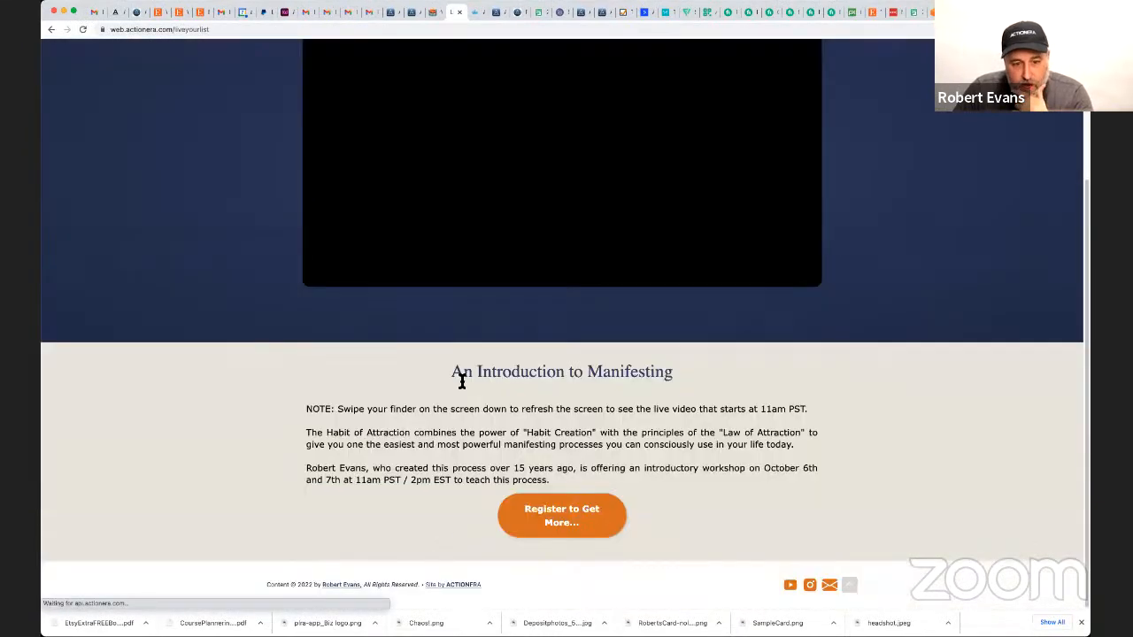
drag(550, 479, 477, 469)
drag(234, 430, 235, 396)
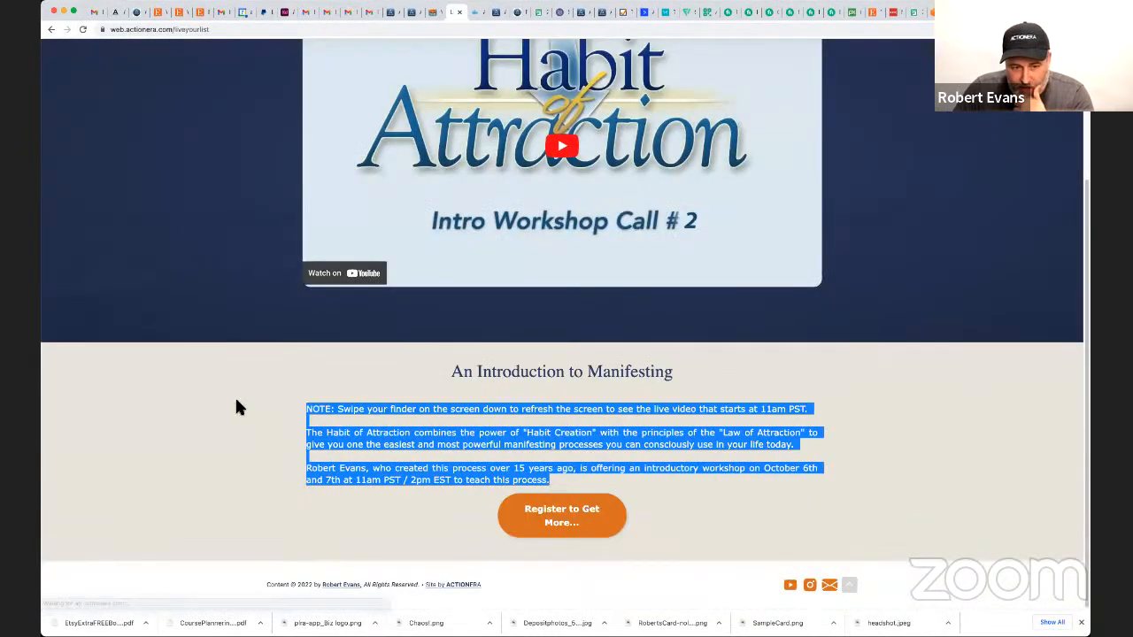
click(537, 454)
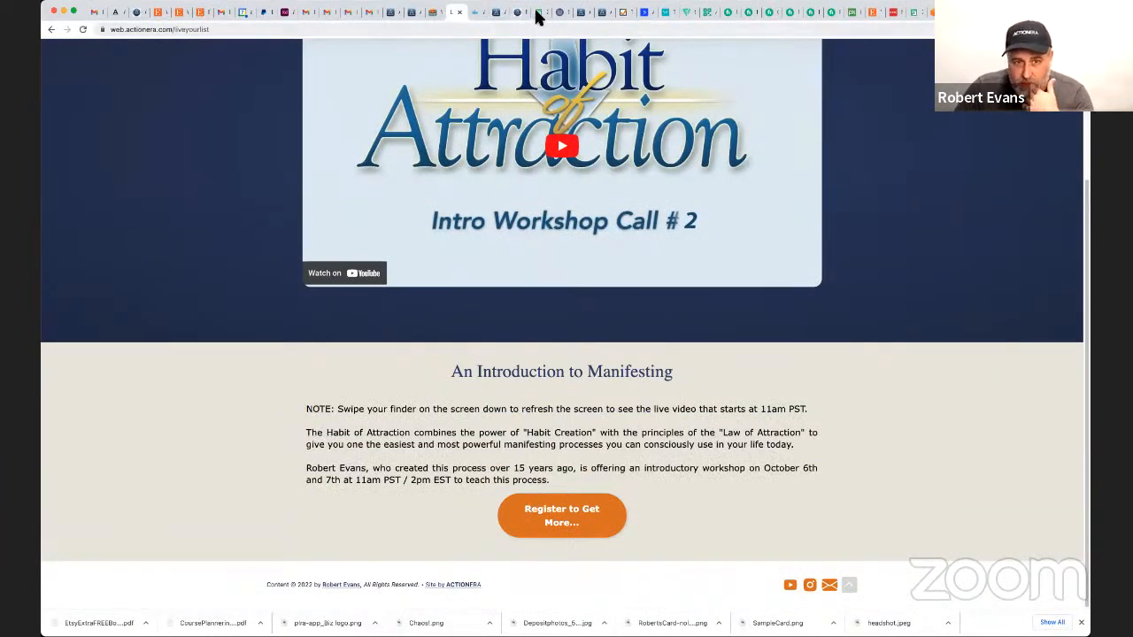
Return to the demo site's home page, look over its formatted content and go back to the Wednesday Test page.
click(588, 13)
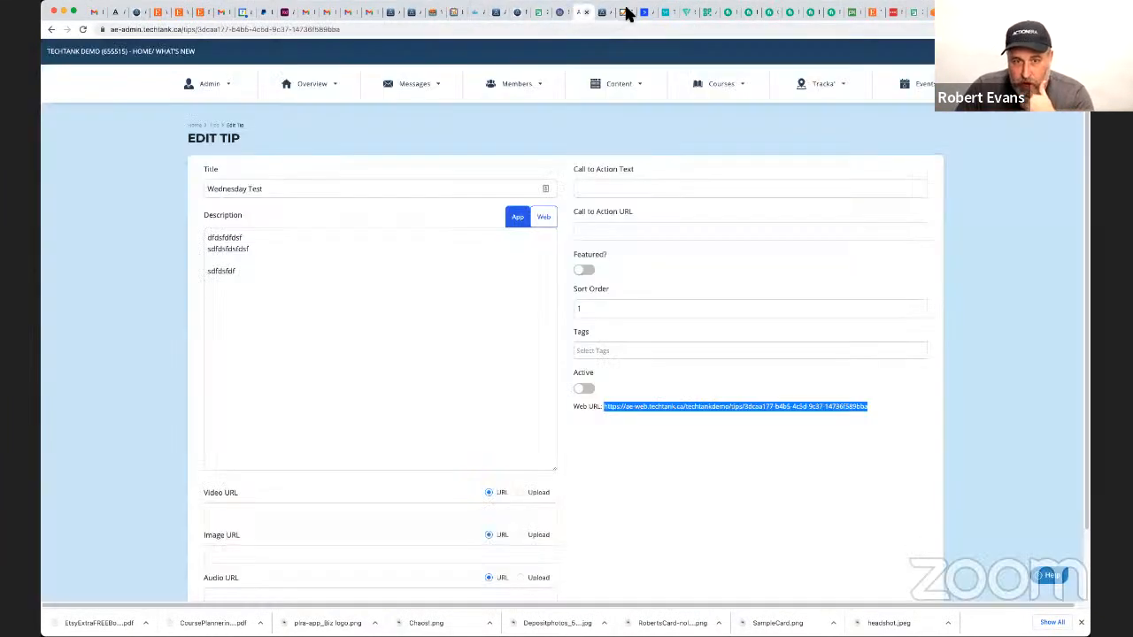
click(623, 12)
click(973, 13)
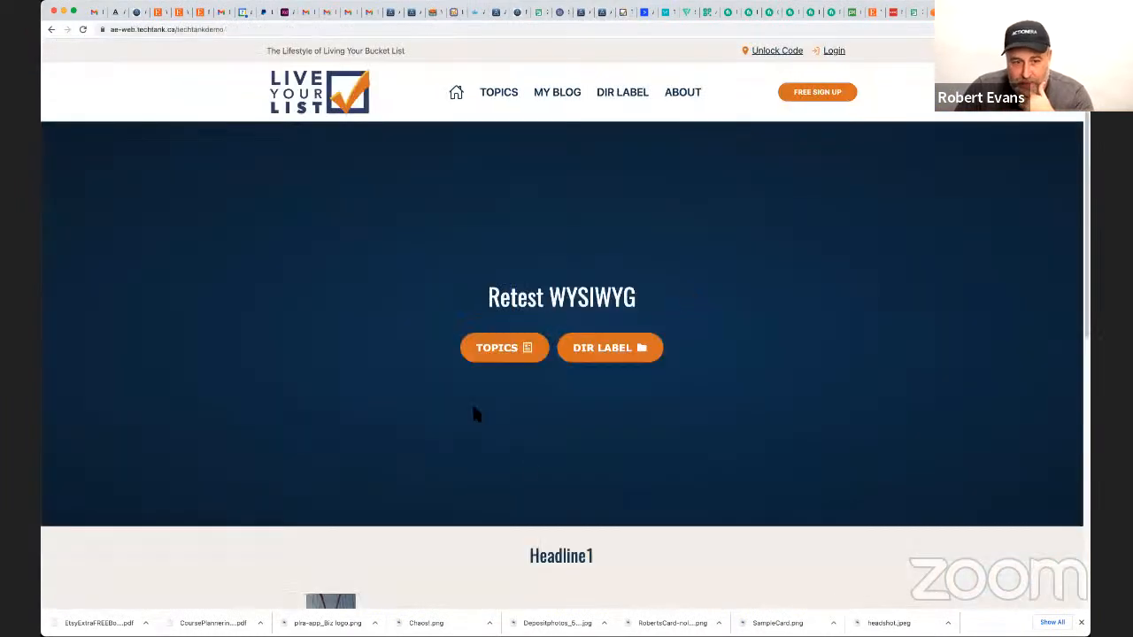
scroll(538, 456, down, 5)
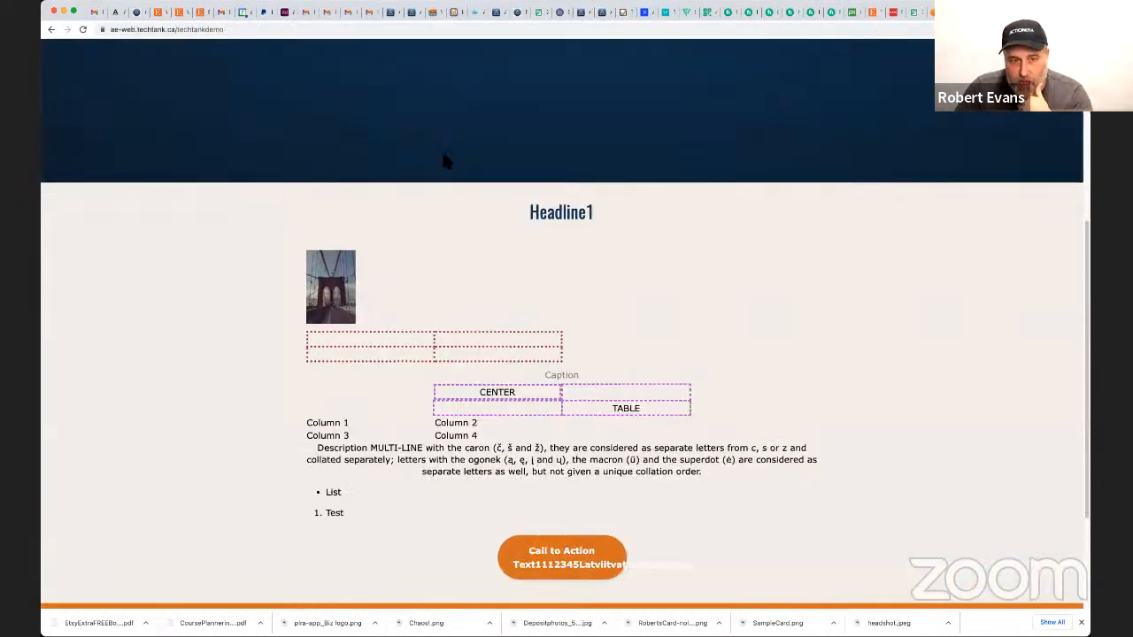
scroll(441, 150, up, 5)
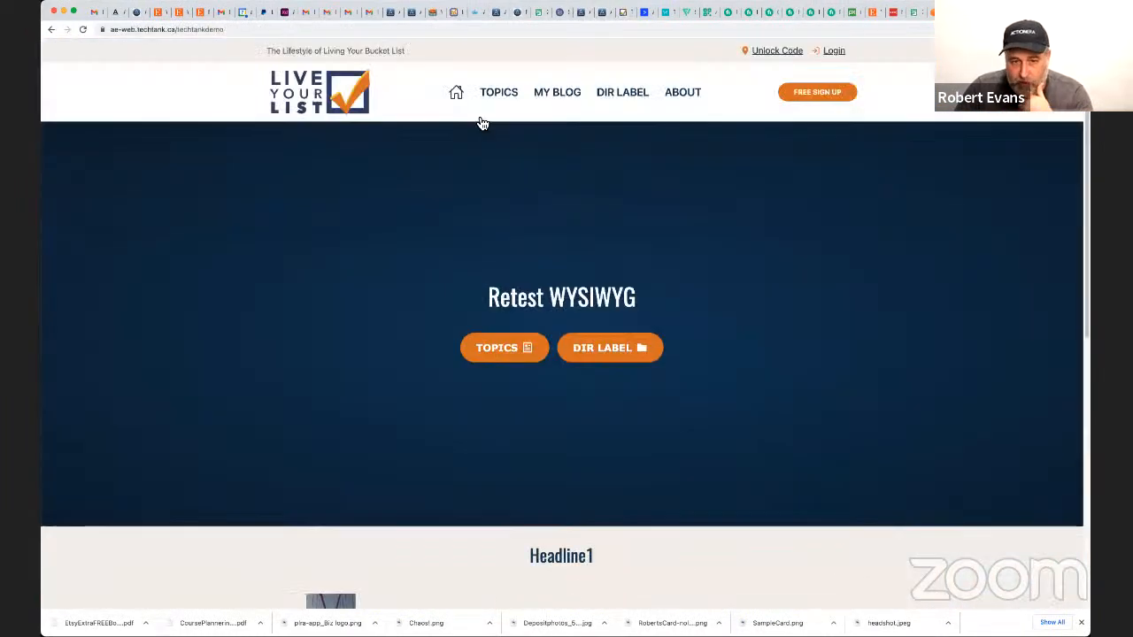
click(51, 30)
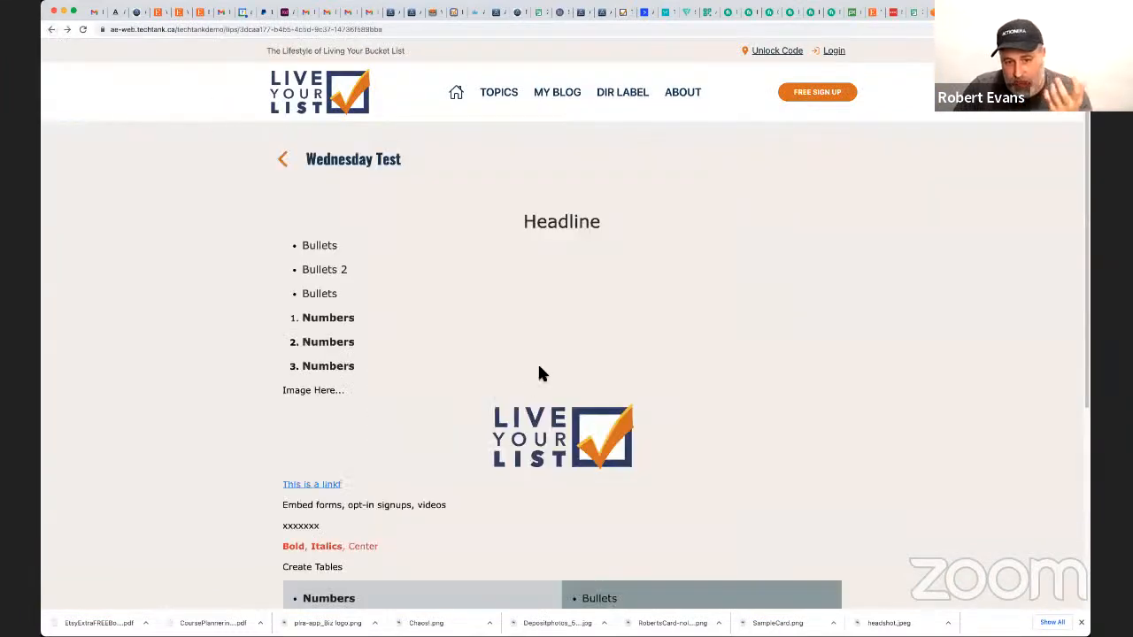
Return to the Wednesday Test tip editor and paste the copied agreement paragraphs below the table in its web description.
scroll(539, 370, down, 3)
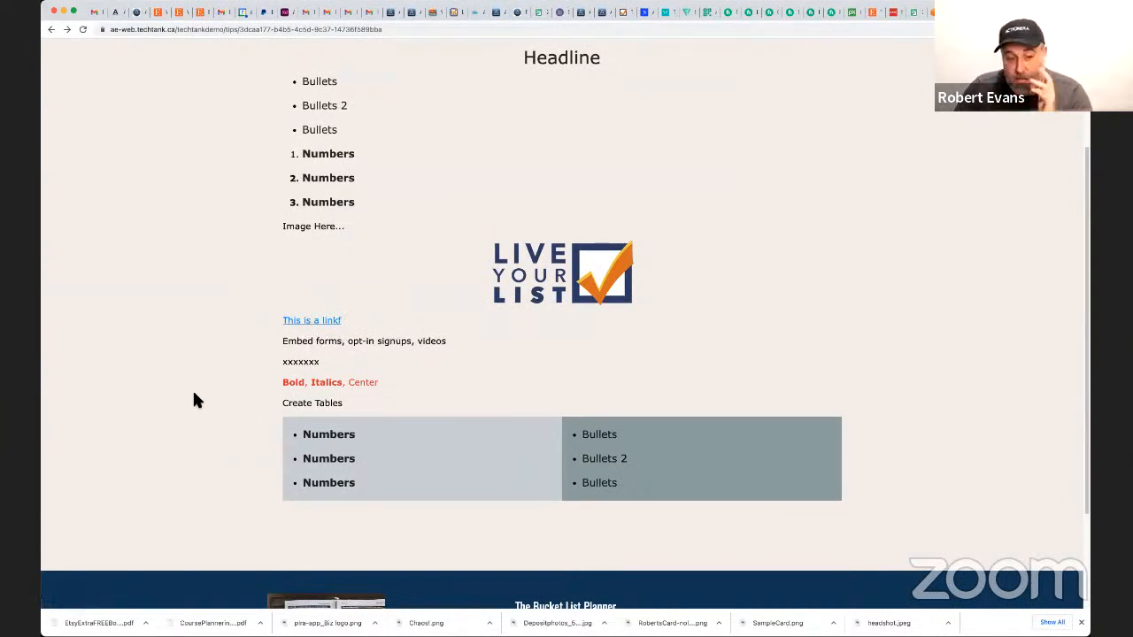
click(600, 14)
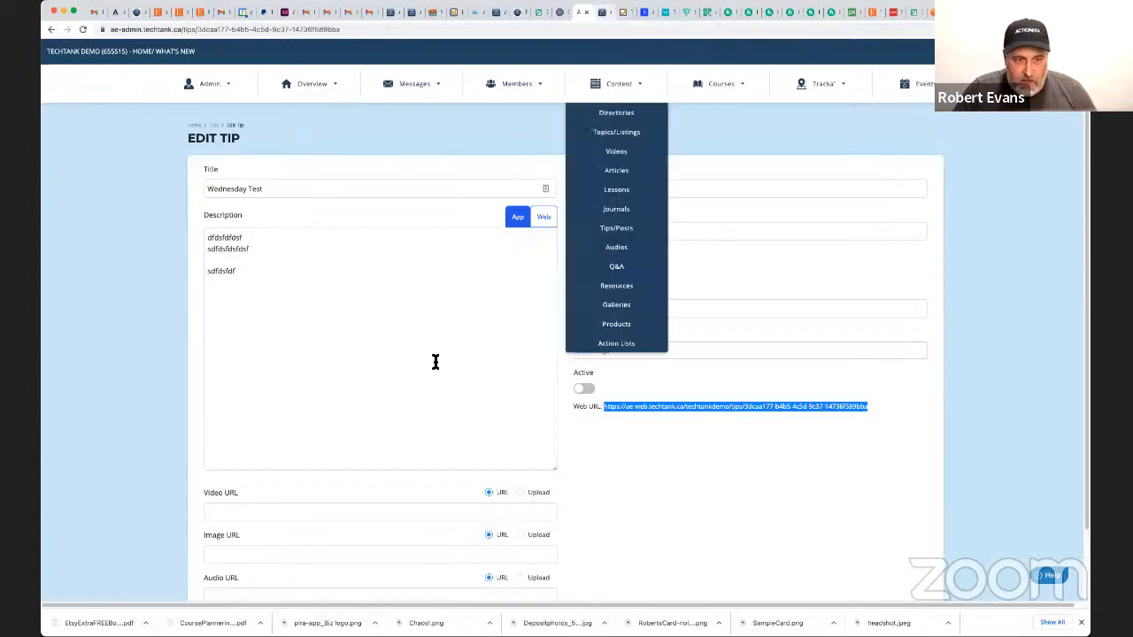
click(544, 218)
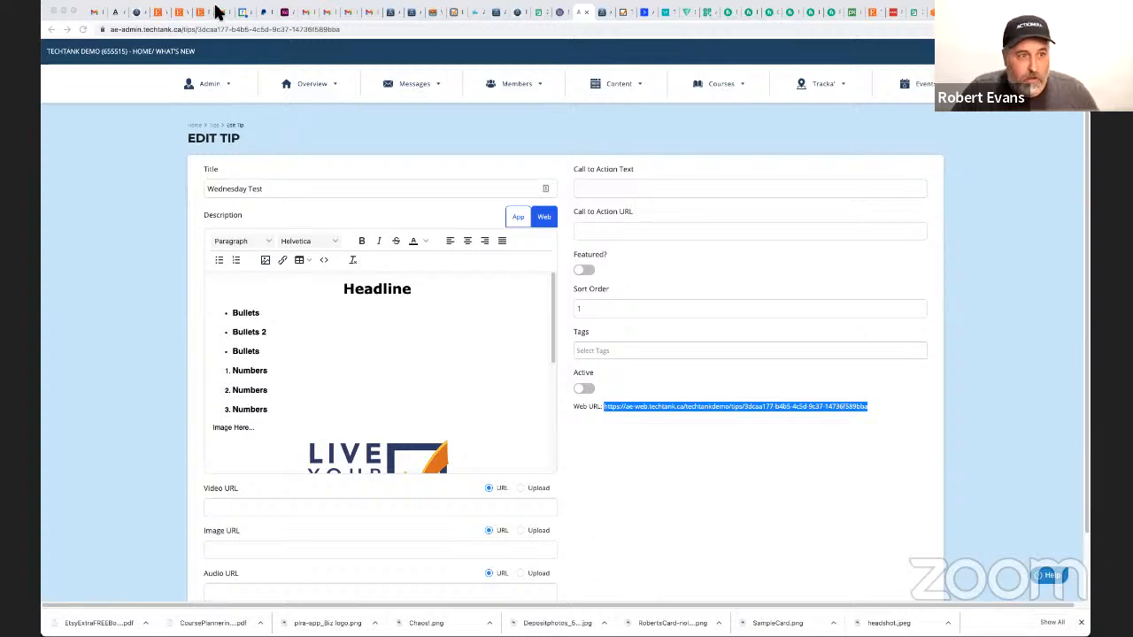
click(335, 366)
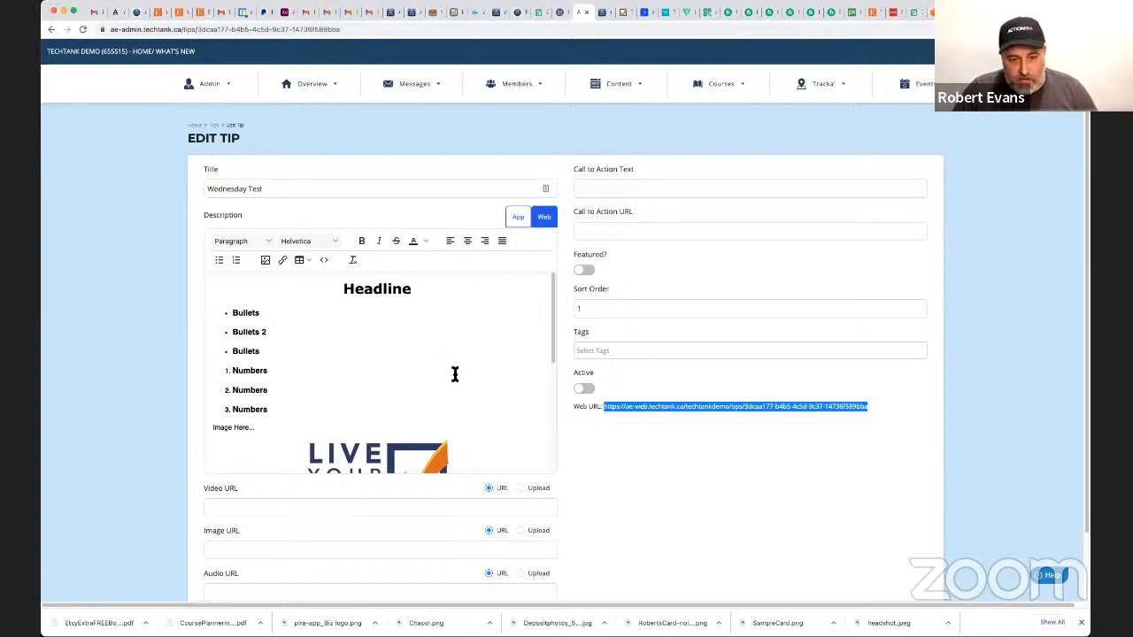
scroll(449, 380, down, 8)
scroll(296, 416, down, 2)
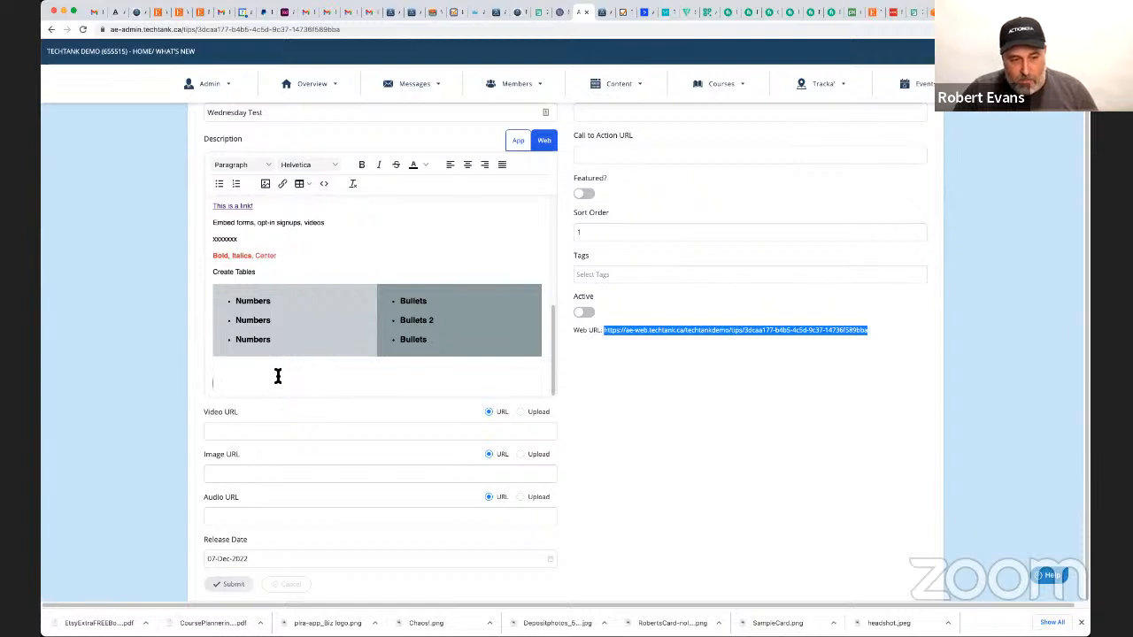
text(Parties. Writer is engaged in the business of creating content packages and other materials on a freelance basis. Publisher is engaged in the business of publishing content for Private License Rights offerings to others to use and sell in their own business. Relationship. The parties expressly agree and acknowledge that the relationship created by this Agreement is one of Independent Contractor. Publisher is not the employer of Writer, and Writer is not, and will not be treated as, an employee of Publisher for federal tax purposes, or any other purposes. Contract Period. This agreement will begin on the date set forth below and shall continue until terminated as provided by either party. If either party violates a term of this Agreement, then the other party (the "Non-breaching Party") may terminate this Agreement, effective immediately upon delivery of written notice of termination by the Non-breaching Party. Not withstanding the foregoing, either party may terminate this Agreement at any time for any or no reason, effective upon thirty (30) days written notice.)
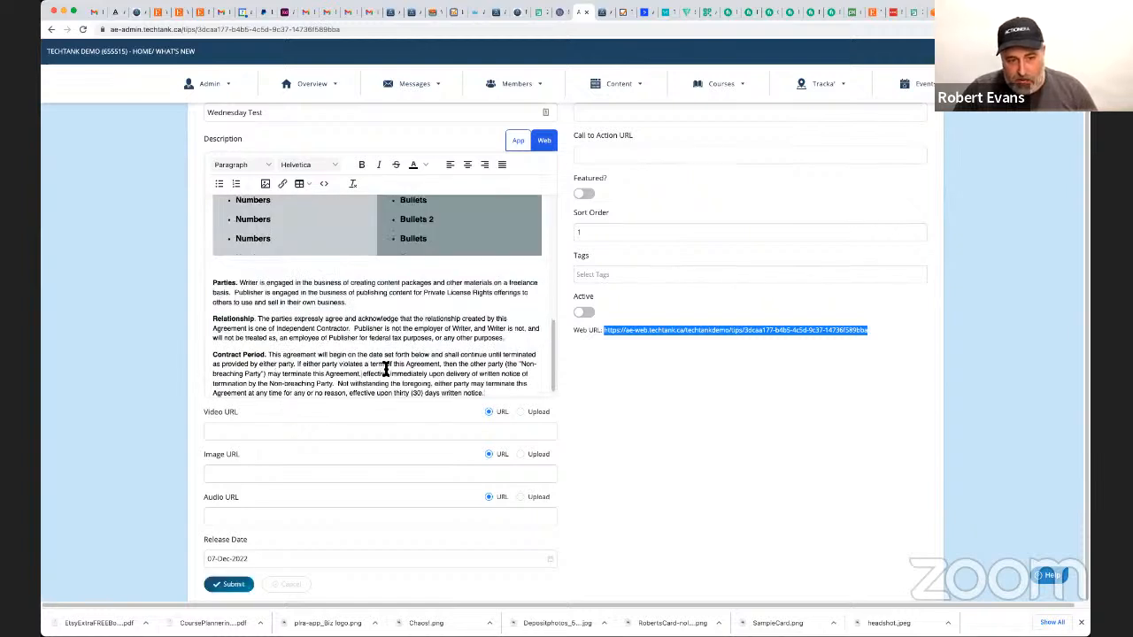
scroll(386, 369, down, 1)
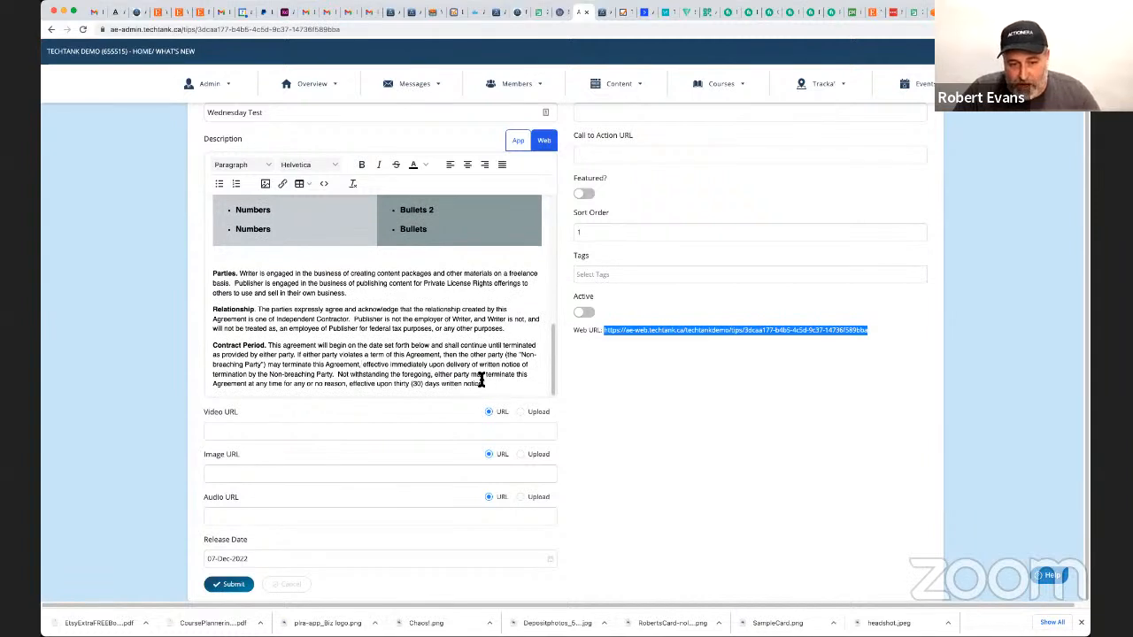
Format the pasted Parties, Relationship and Contract Period paragraphs as Heading 3 and submit the tip.
drag(481, 381, 222, 271)
click(223, 273)
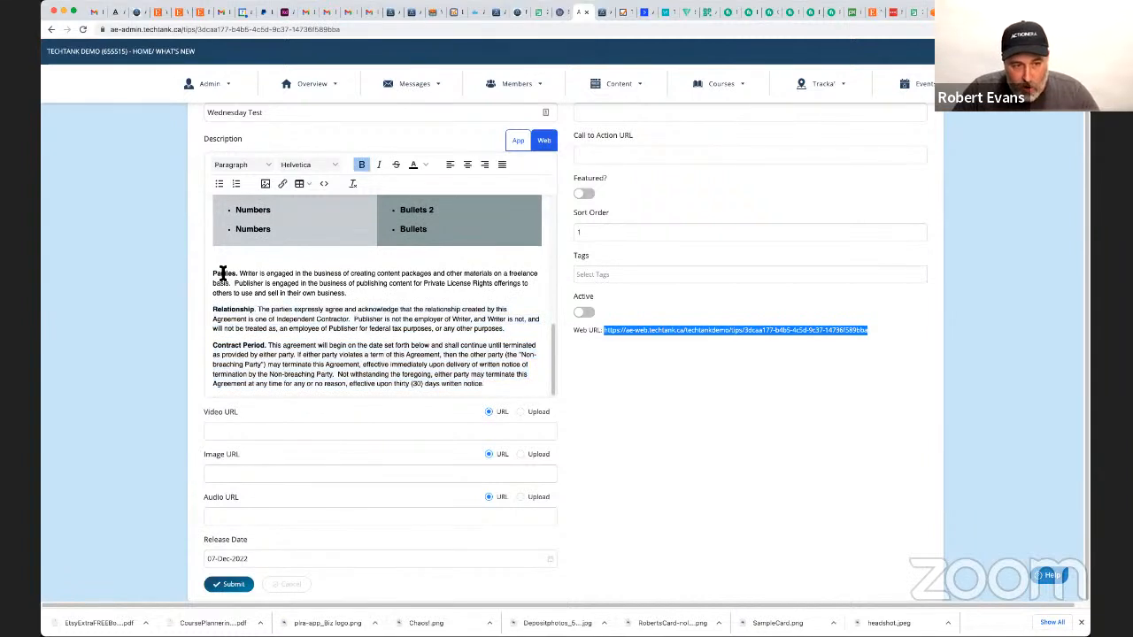
double_click(223, 274)
key(Left)
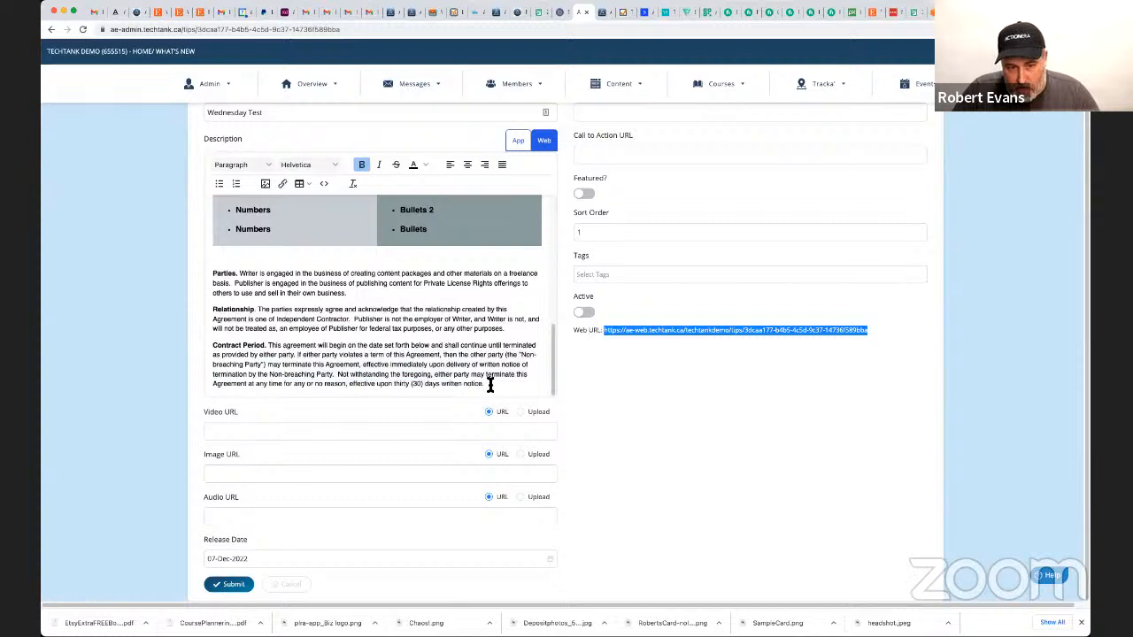
drag(489, 385, 212, 270)
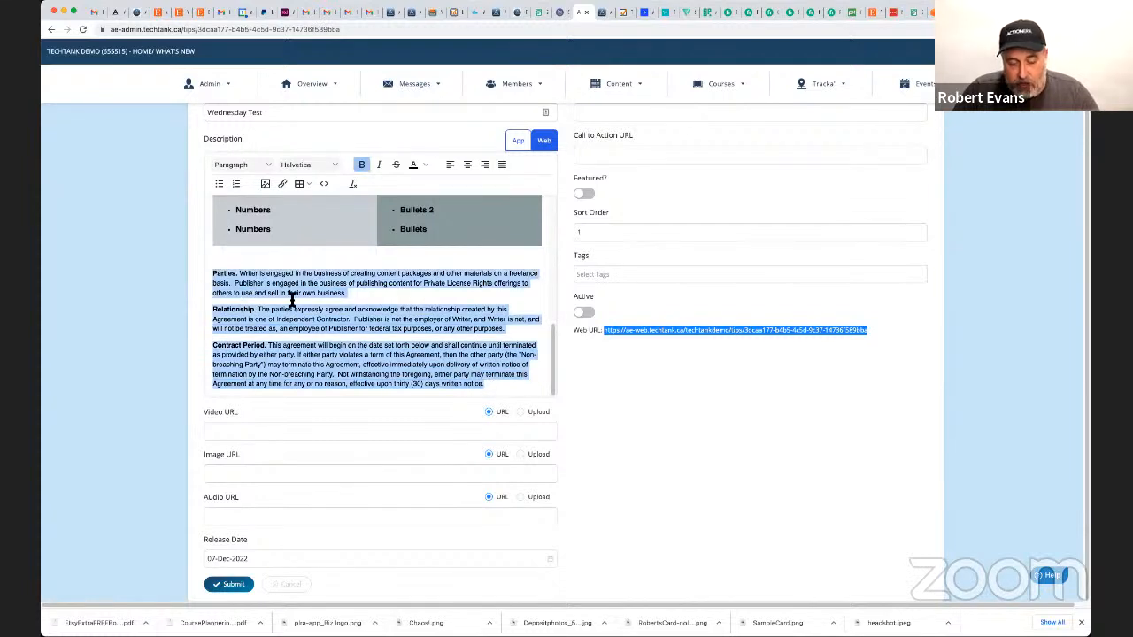
click(354, 301)
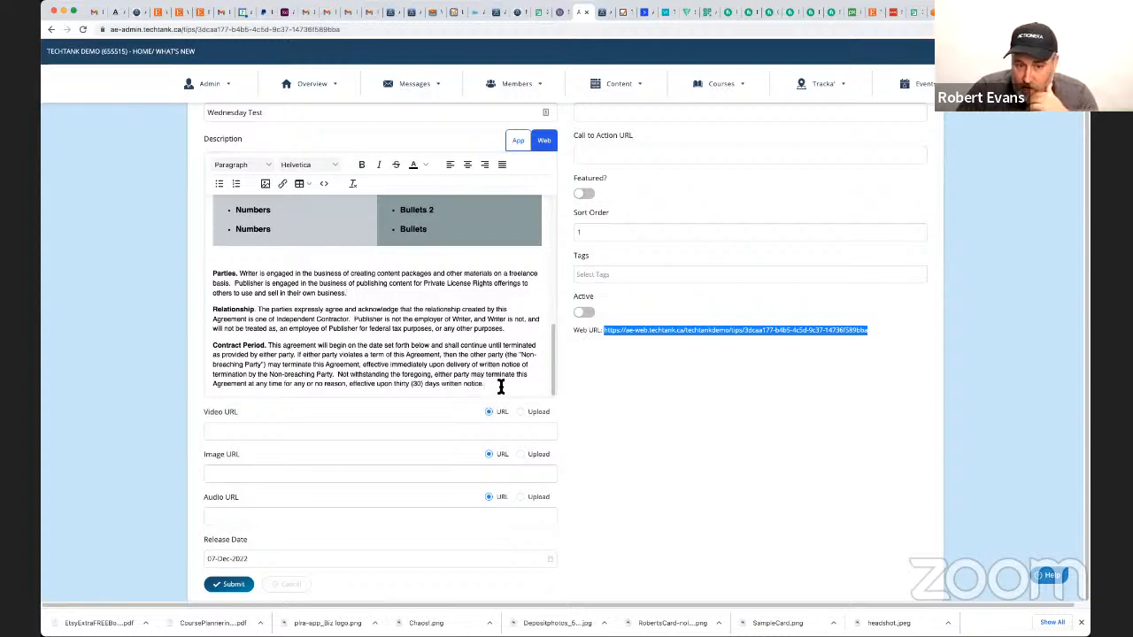
drag(500, 387, 212, 274)
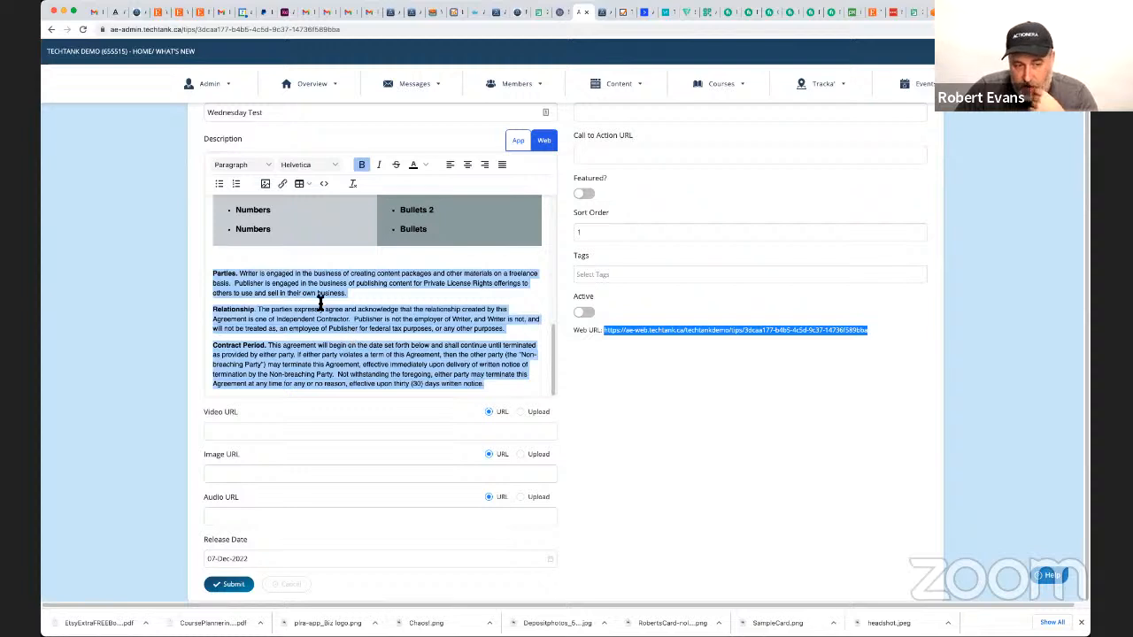
click(267, 165)
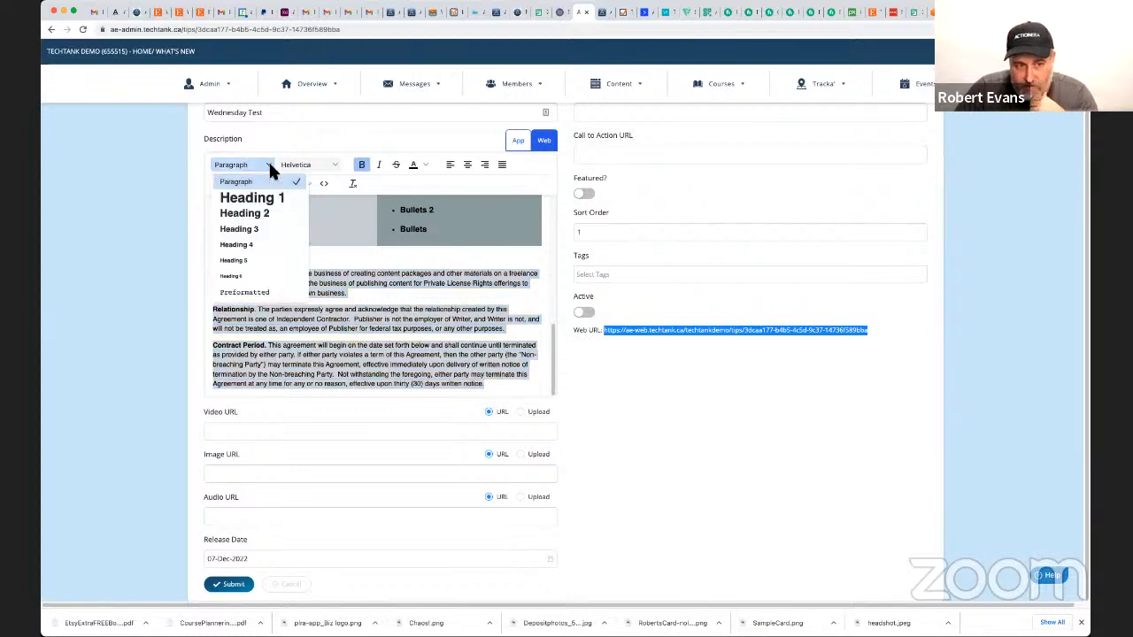
click(259, 231)
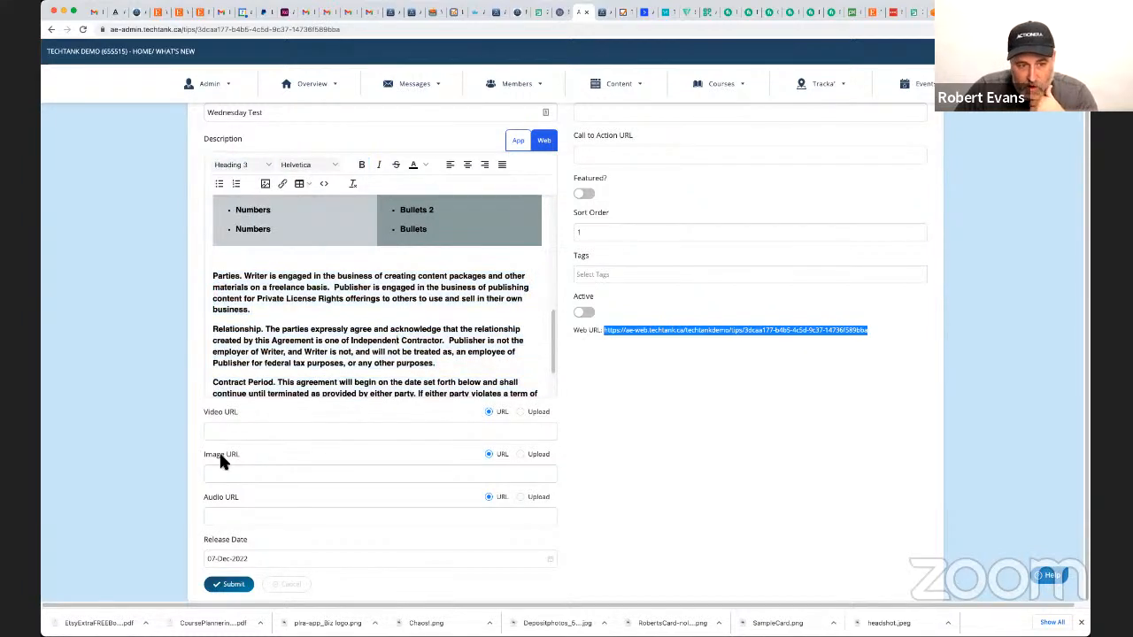
click(229, 584)
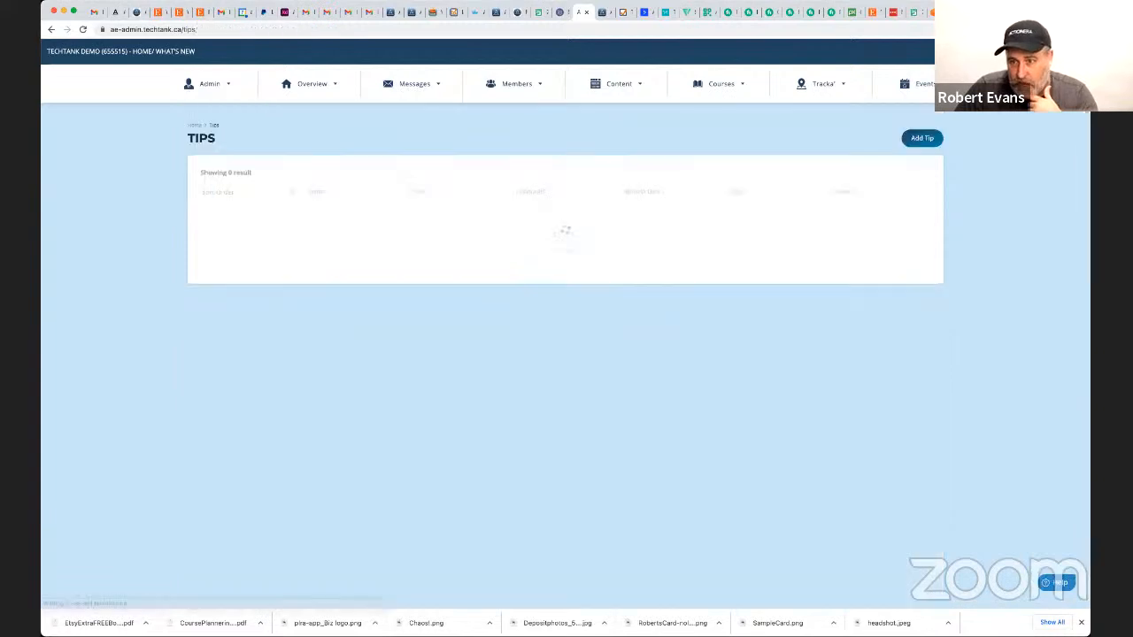
Reload the Wednesday Test web page and examine how the agreement paragraphs and the rest of the content render.
click(955, 12)
key(super+r)
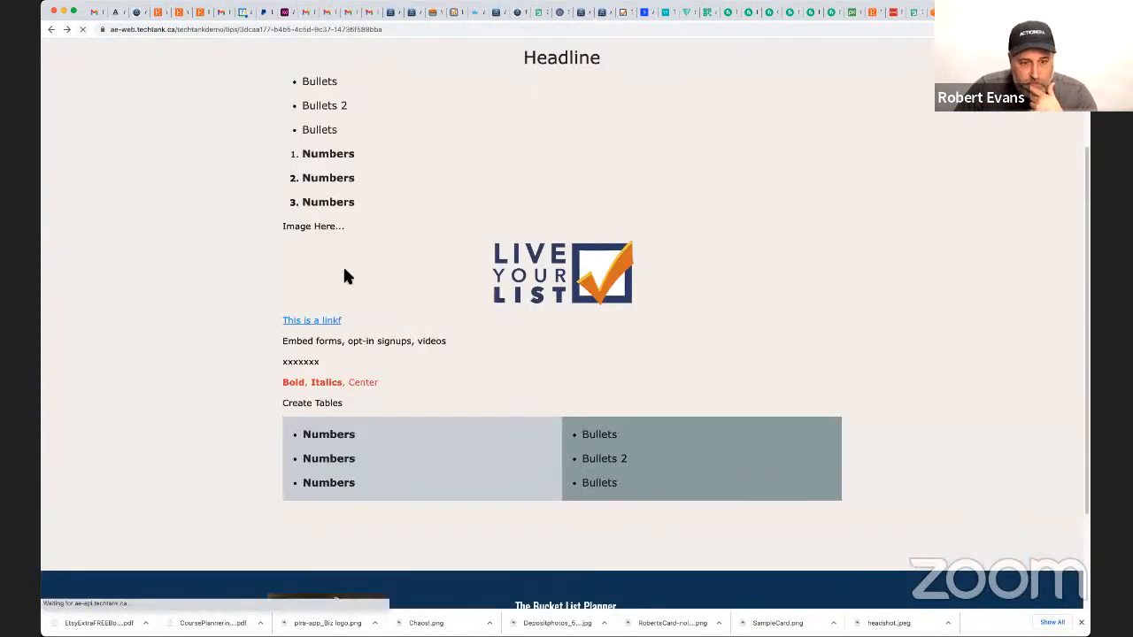
scroll(316, 286, down, 10)
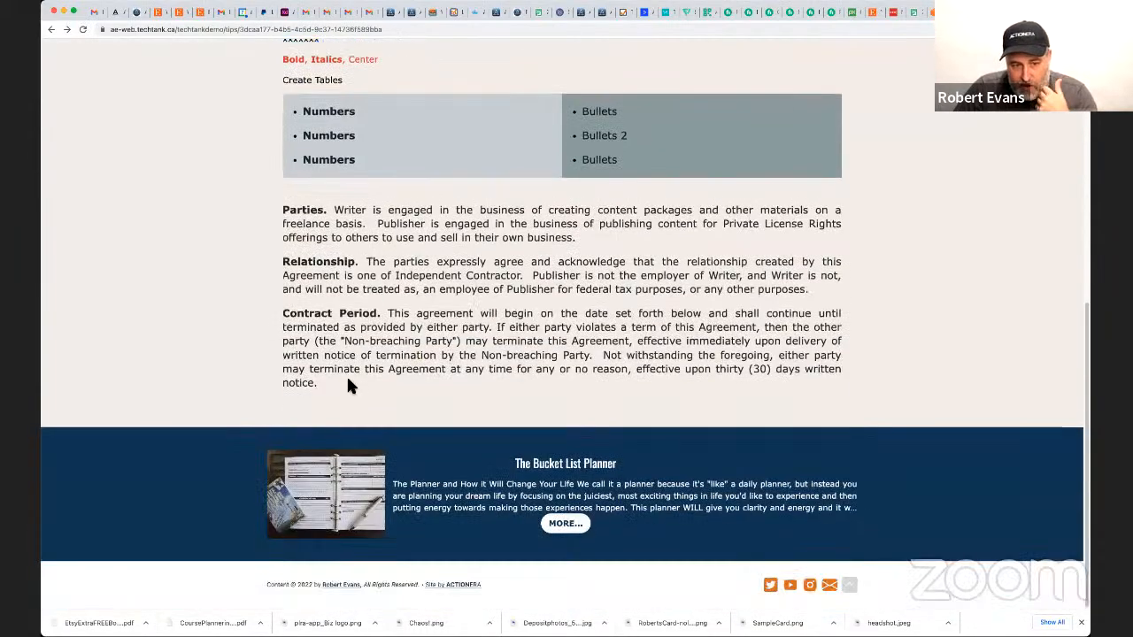
drag(329, 383, 296, 223)
click(469, 268)
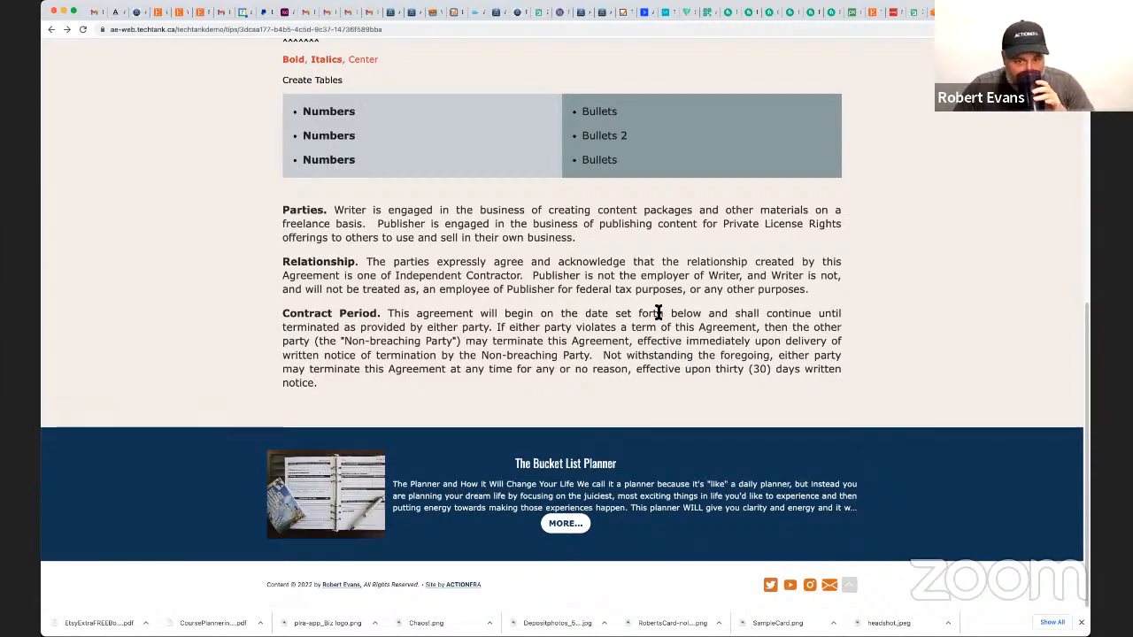
scroll(558, 293, up, 5)
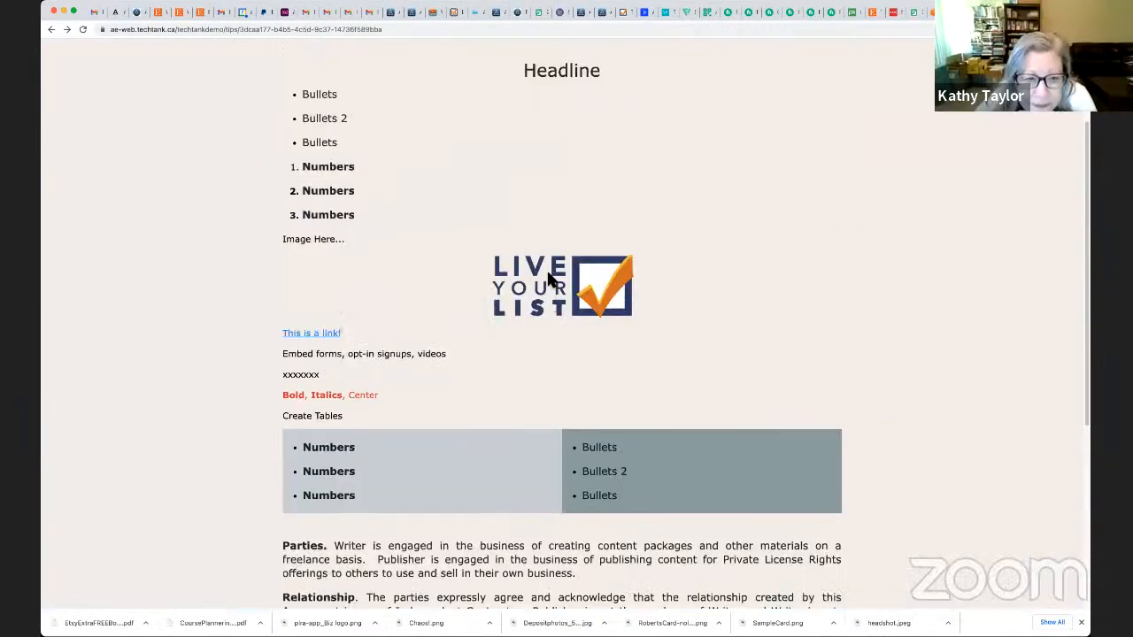
scroll(512, 237, up, 3)
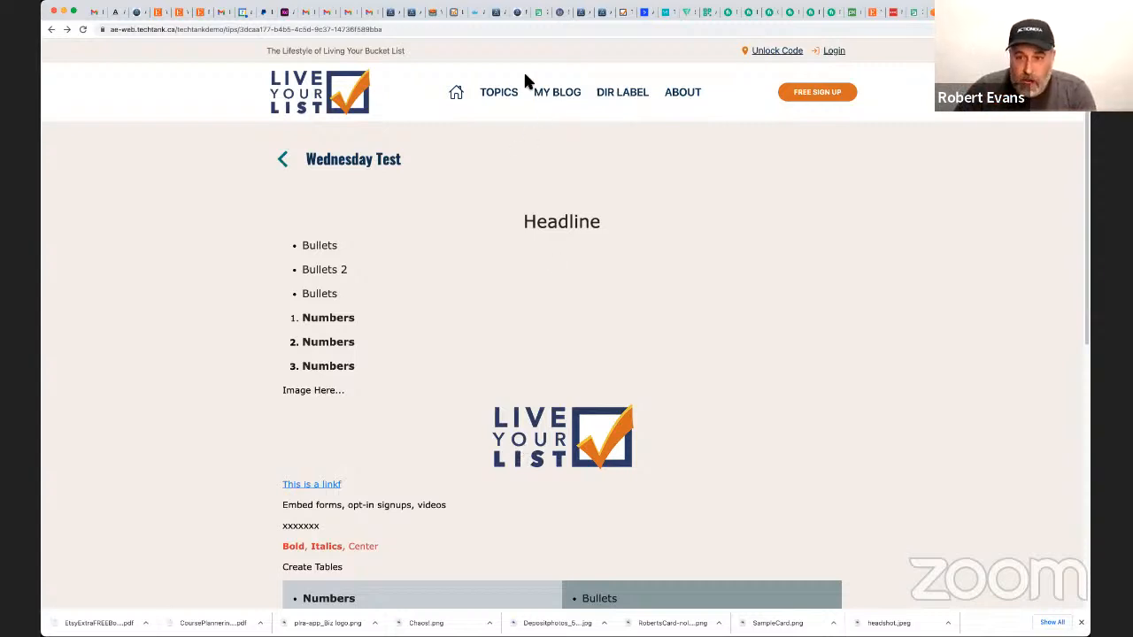
Return to the admin's tips list and start a new tip titled "Test 2 Wed".
click(583, 14)
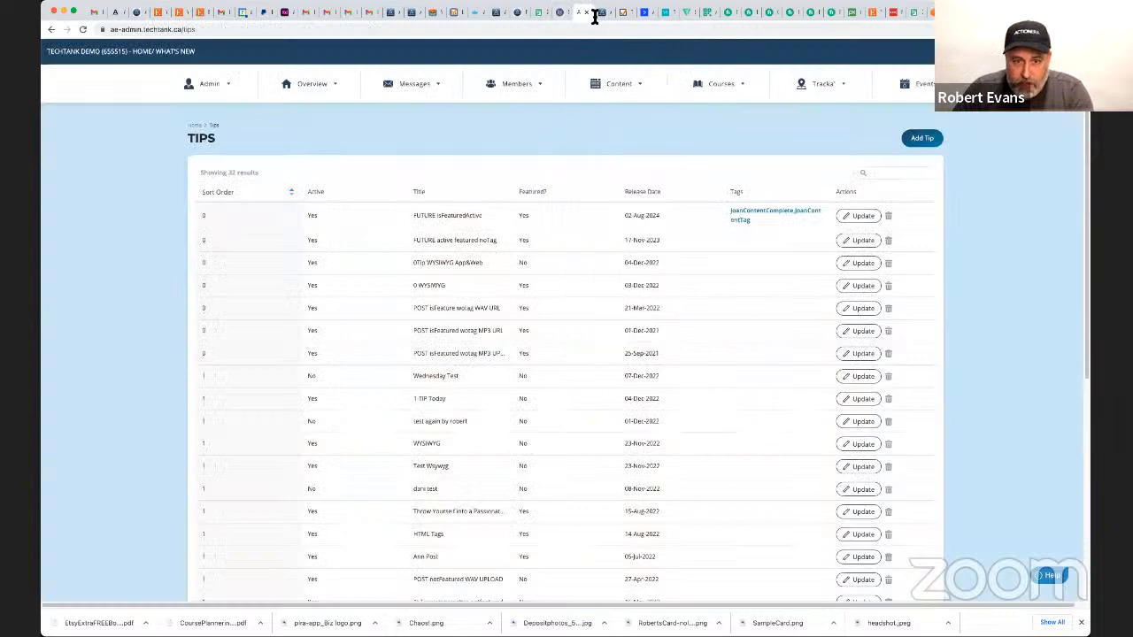
click(929, 139)
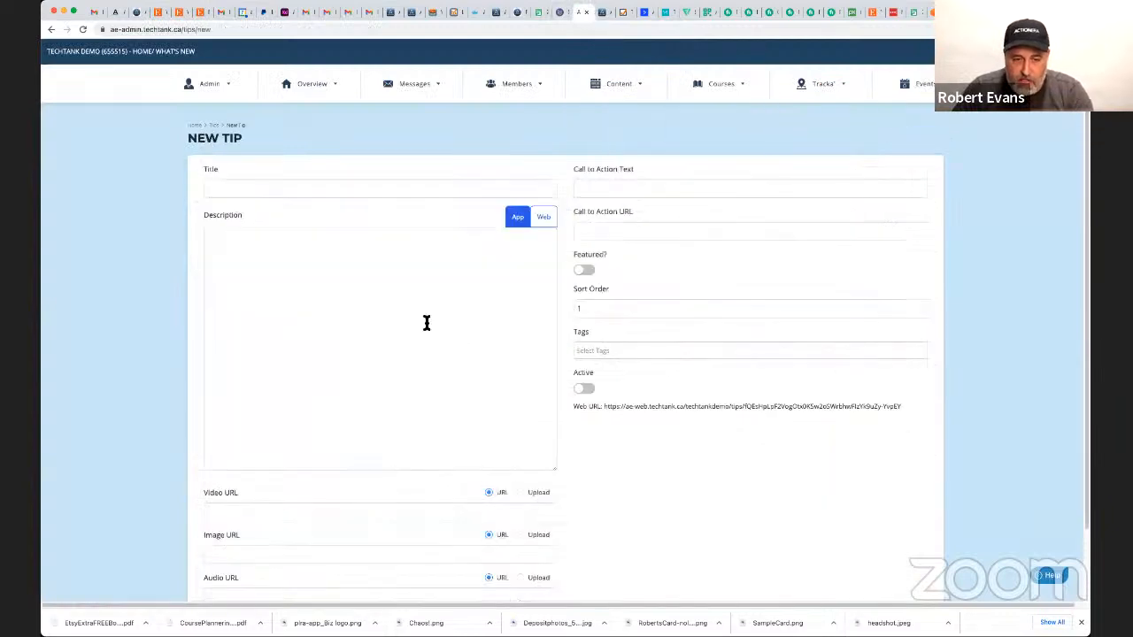
click(230, 188)
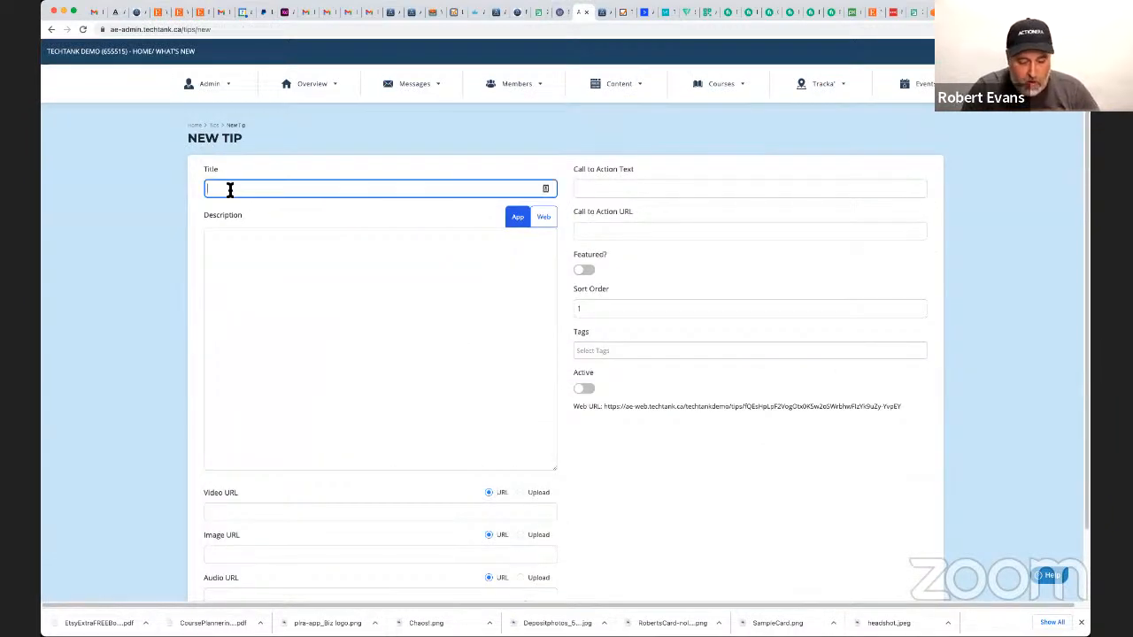
text(Test 2 Wed)
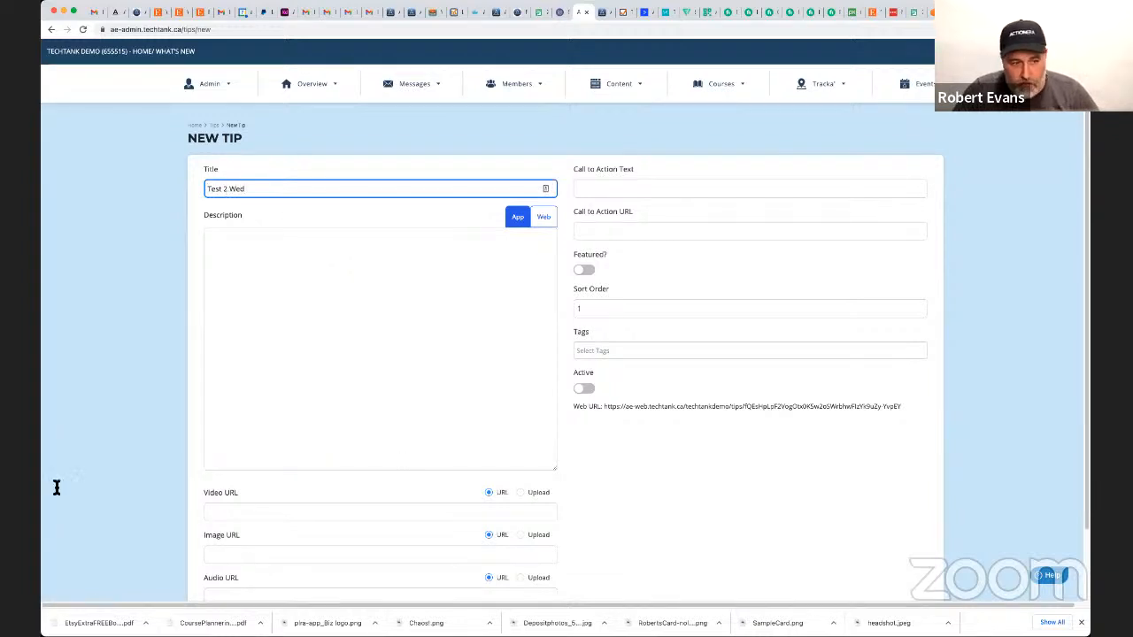
Paste the agreement text into the new tip's app description and separate its three paragraphs with blank lines.
click(362, 310)
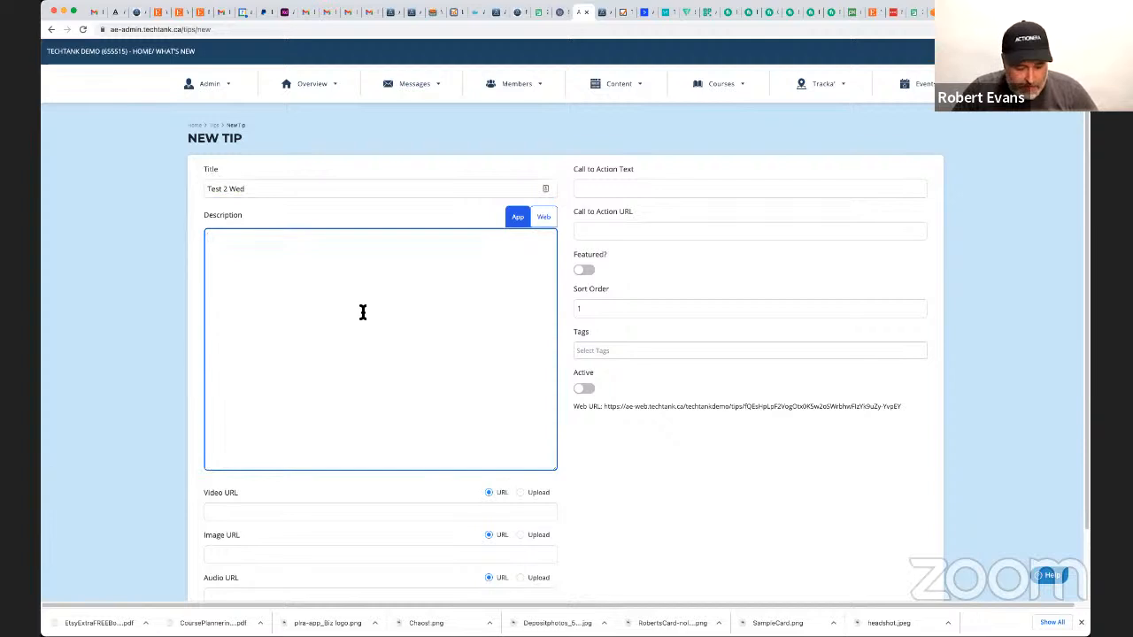
text(Parties. Writer is engaged in the business of creating content packages and other materials on a freelance basis.  Publisher is engaged in the business of publishing content for Private License Rights offerings to others to use and sell in their own business. Relationship. The parties expressly agree and acknowledge that the relationship created by this Agreement is one of Independent Contractor.  Publisher is not the employer of Writer, and Writer is not, and will not be treated as, an employee of Publisher for federal tax purposes, or any other purposes. Contract Period. This agreement will begin on the date set forth below and shall continue until terminated as provided by either party. If either party violates a term of this Agreement, then the other party (the "Non-breaching Party") may terminate this Agreement, effective immediately upon delivery of written notice of termination by the Non-breaching Party.  Not withstanding the foregoing, either party may terminate this Agreement at any time for any or no reason, effective upon thirty (30) days written notice.)
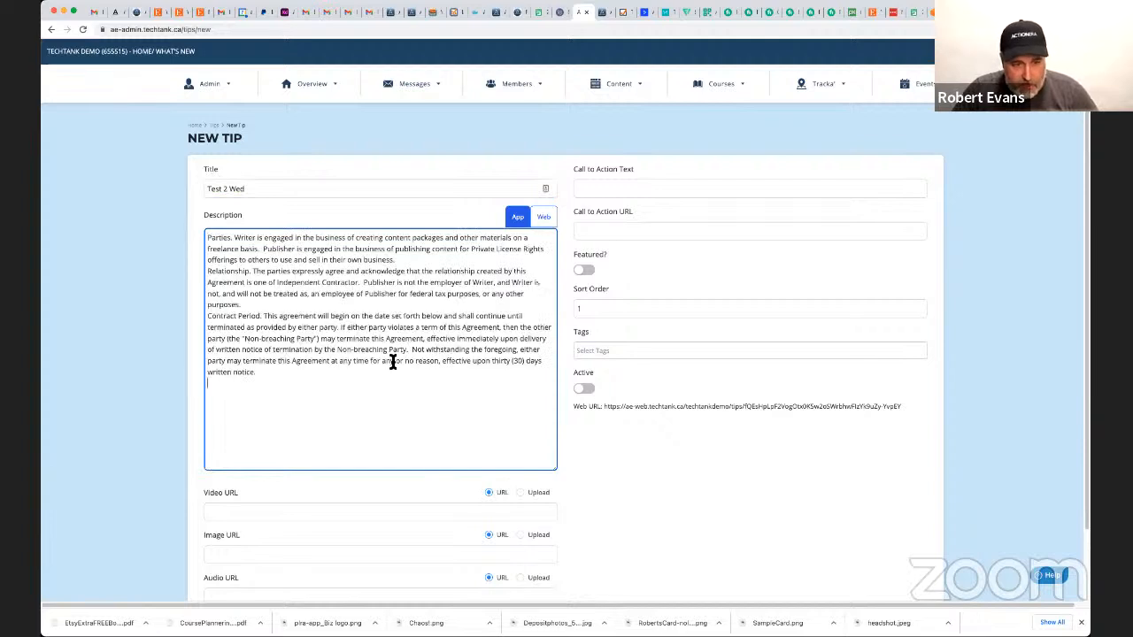
click(285, 305)
key(Return)
click(407, 260)
key(Return)
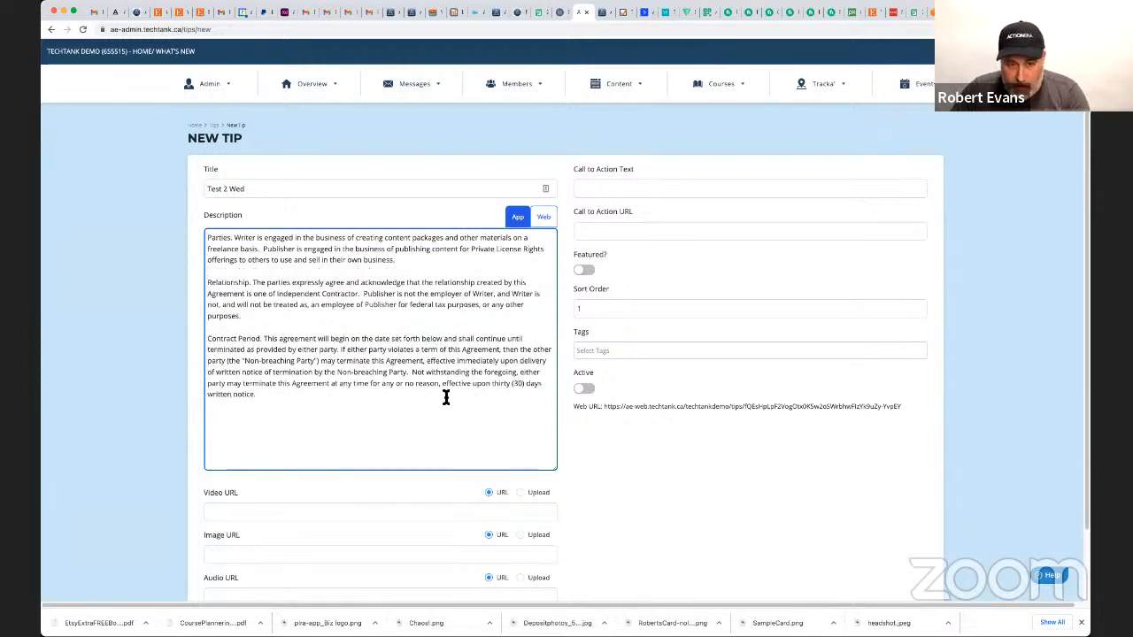
Copy the new tip's web URL and submit the tip.
scroll(735, 474, down, 1)
scroll(736, 475, down, 1)
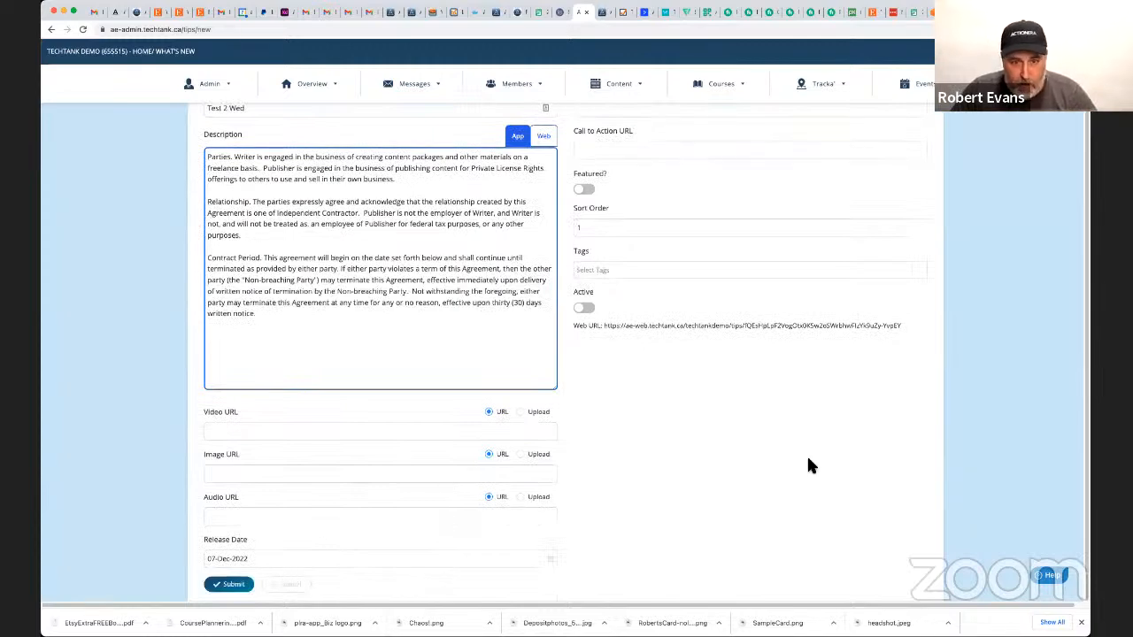
drag(905, 325, 604, 329)
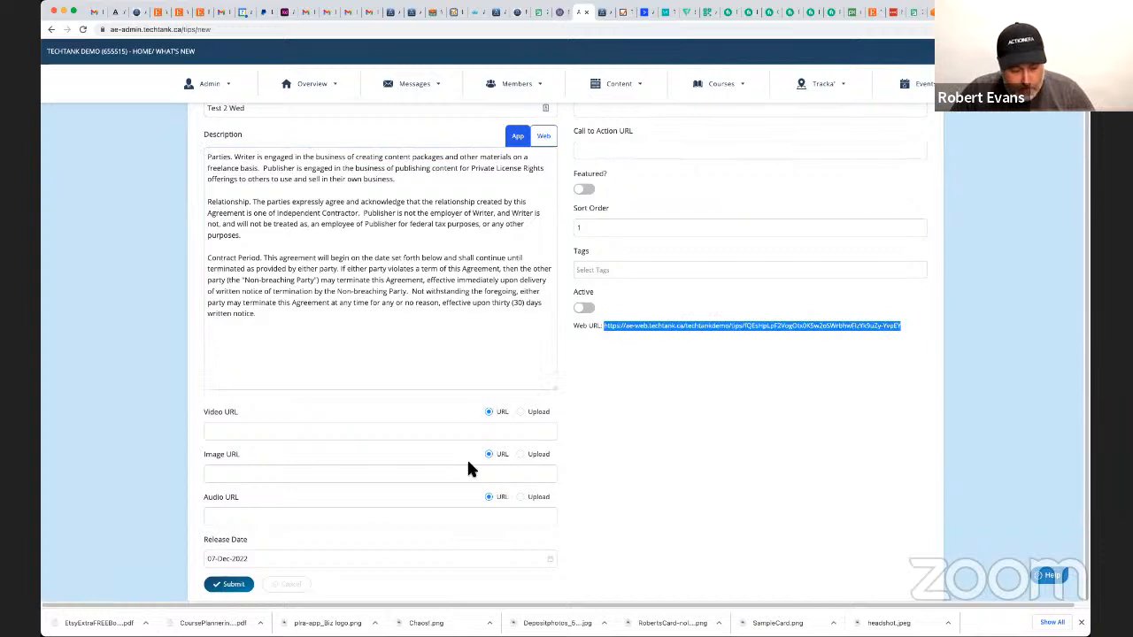
click(232, 585)
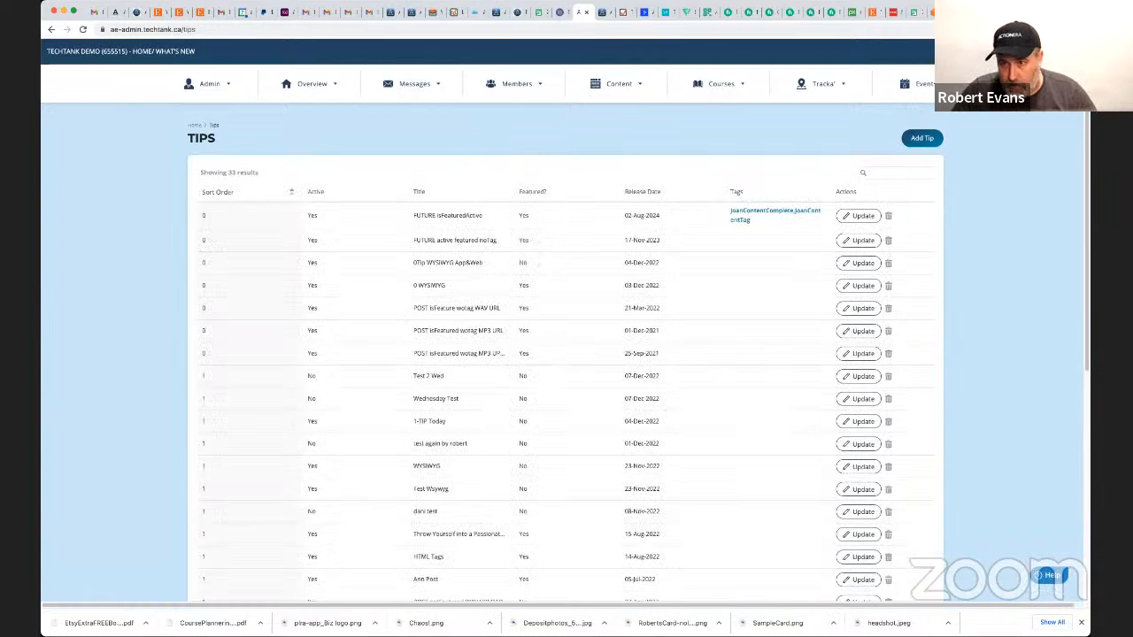
Try to open the copied web URL in the browser tab showing the Wednesday Test page.
click(562, 15)
click(165, 29)
text(https://ae-web.techtank.ca/techtankdemo/tips/fQEsHpLpF2VogOtx0K5w2oSWrbhwFIzYk9uZy-YvpEY)
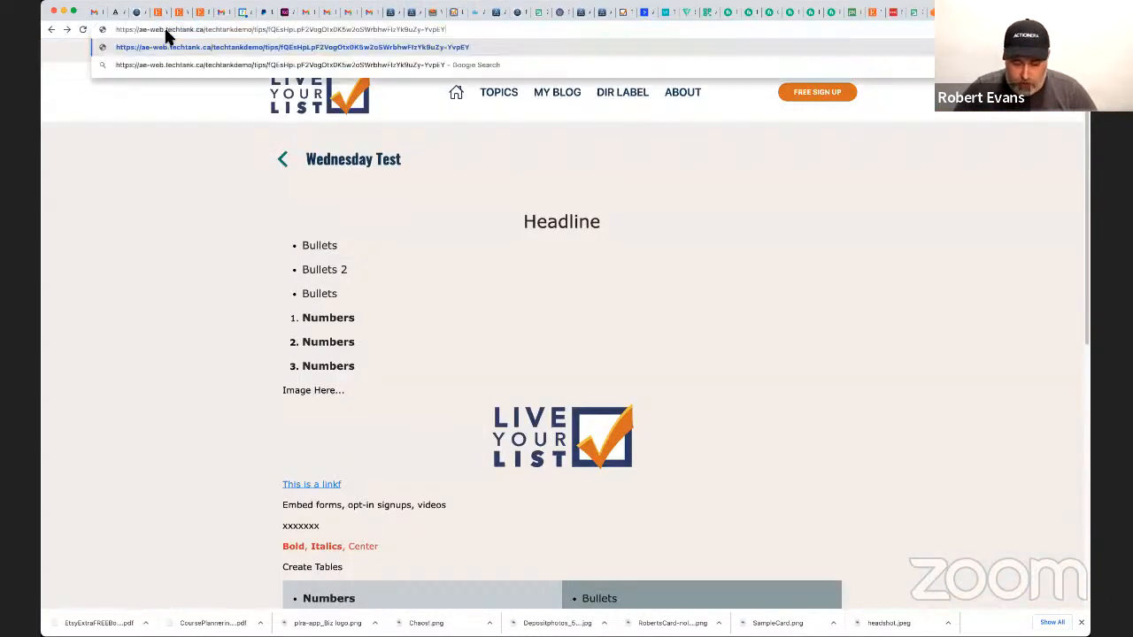
key(Return)
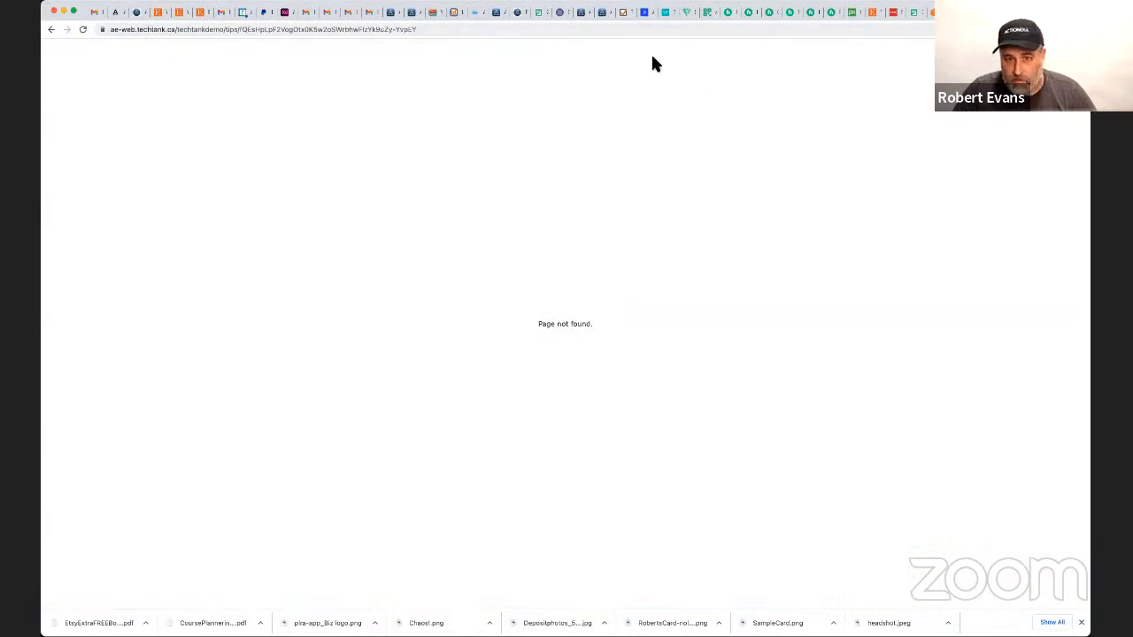
Return to the admin's tips list and search it for "wed".
click(581, 12)
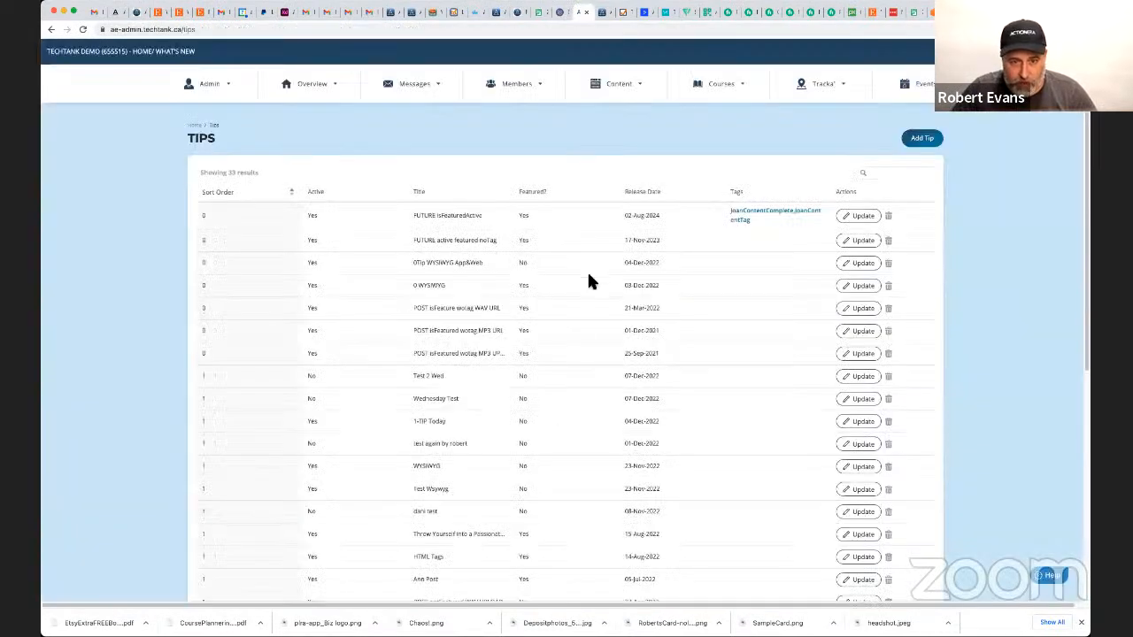
click(900, 175)
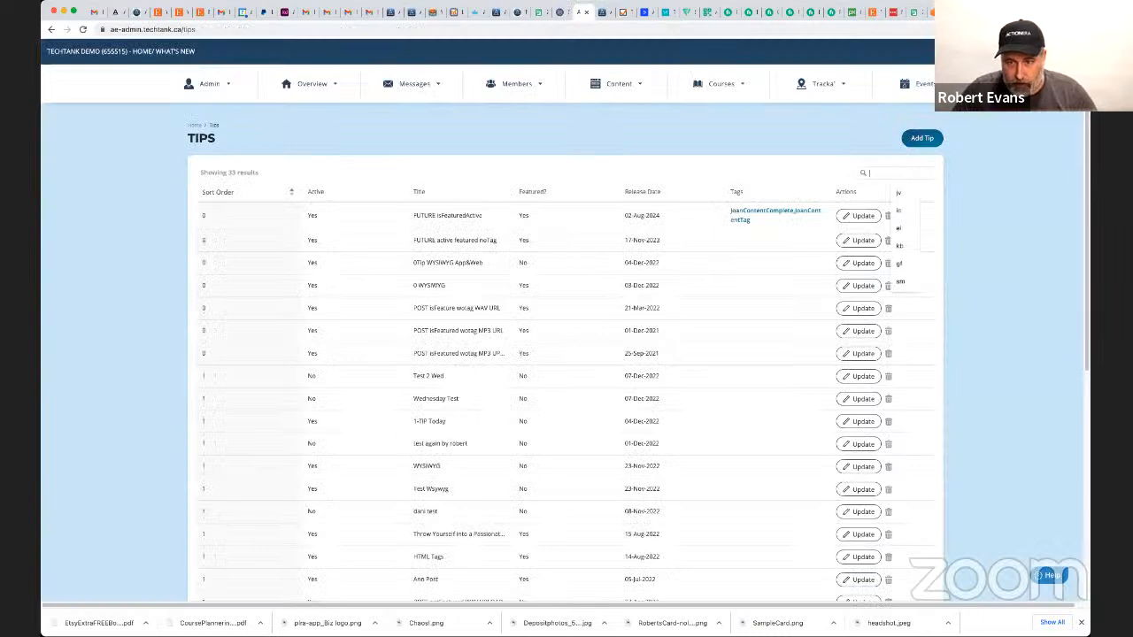
text(wed)
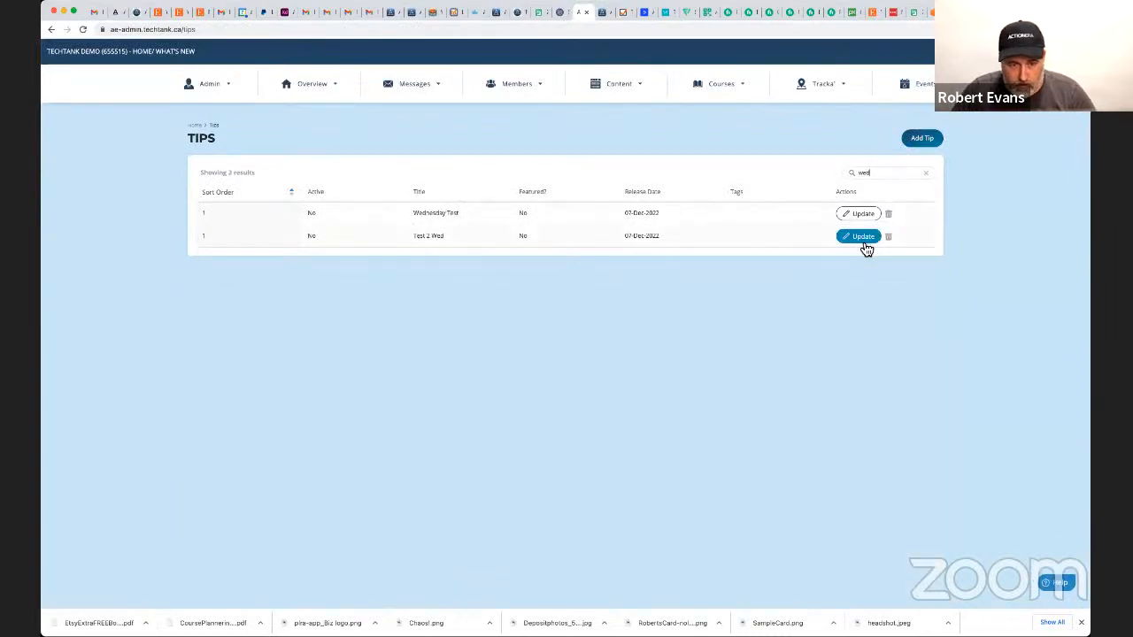
Open the Test 2 Wed tip for editing, copy its web URL and load that page in the web page's browser tab.
click(859, 237)
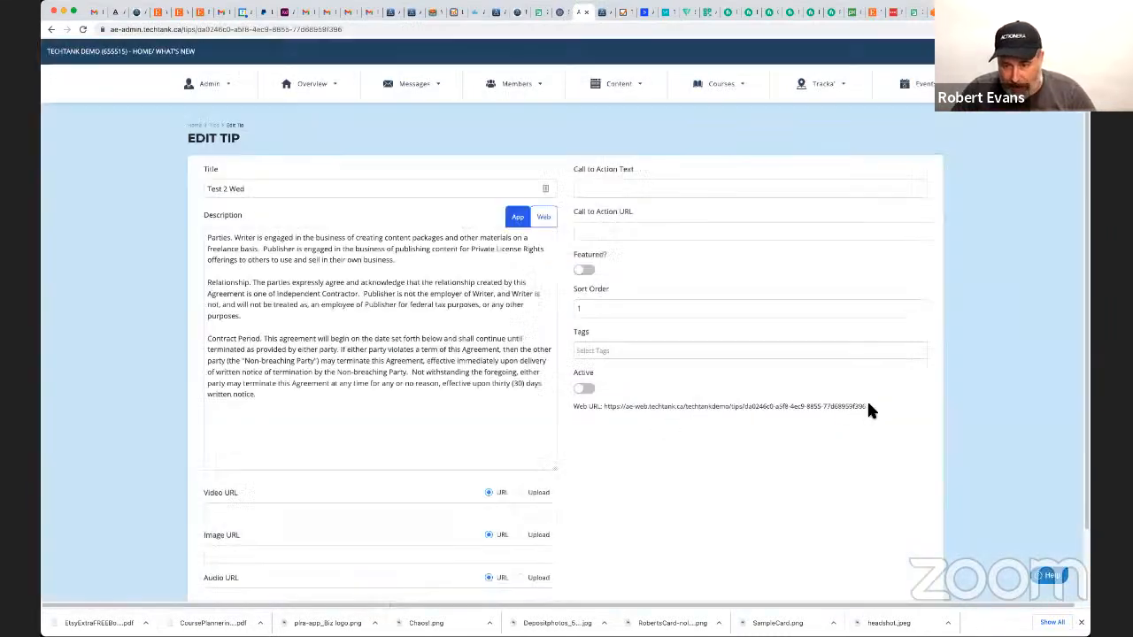
drag(855, 409, 606, 416)
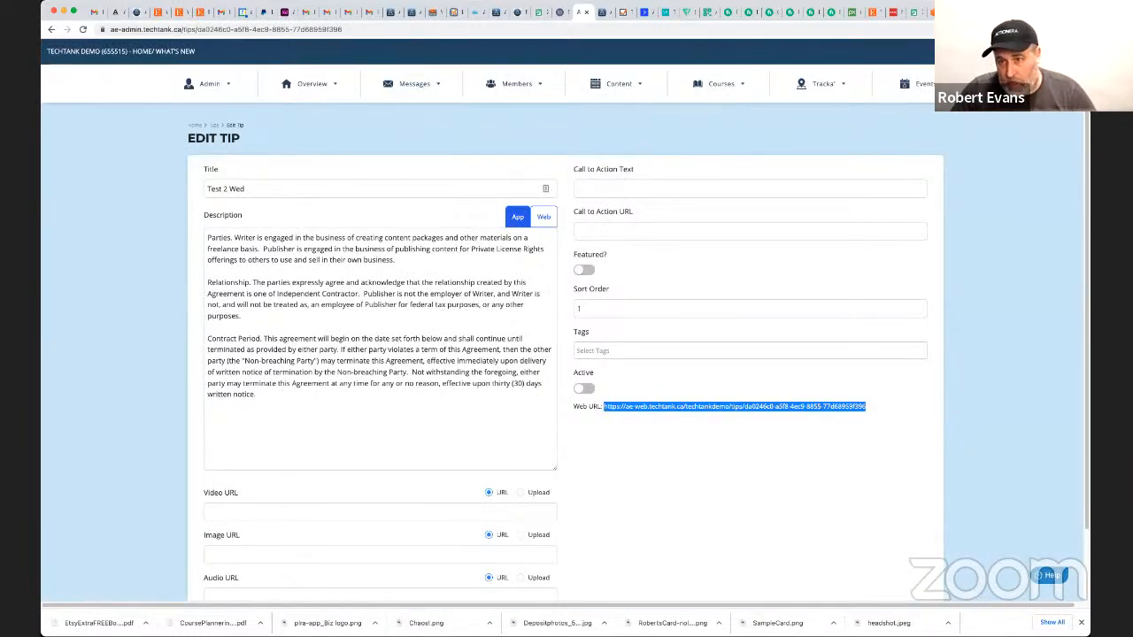
click(991, 13)
click(257, 30)
key(super+v)
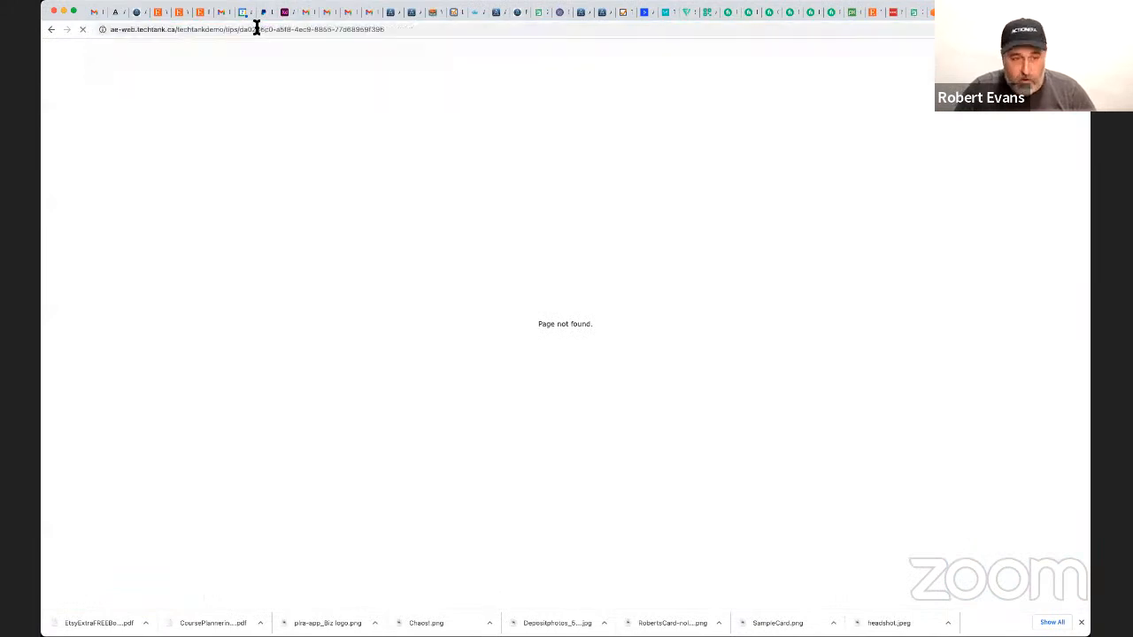
key(Return)
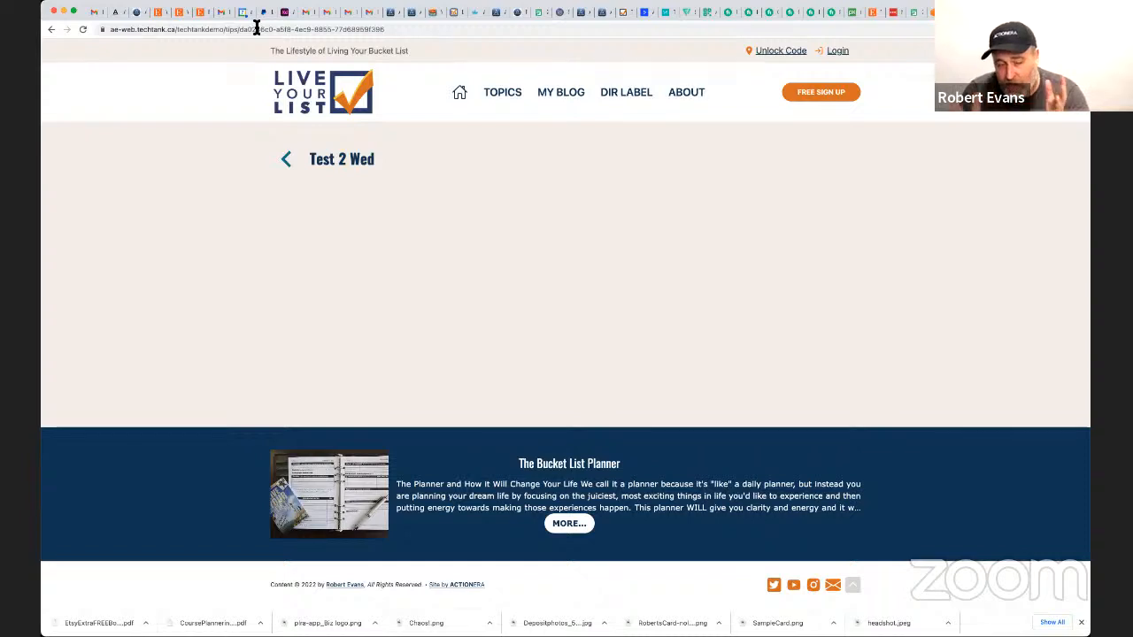
Examine the App and Web versions of the content editor in the new article form.
click(601, 14)
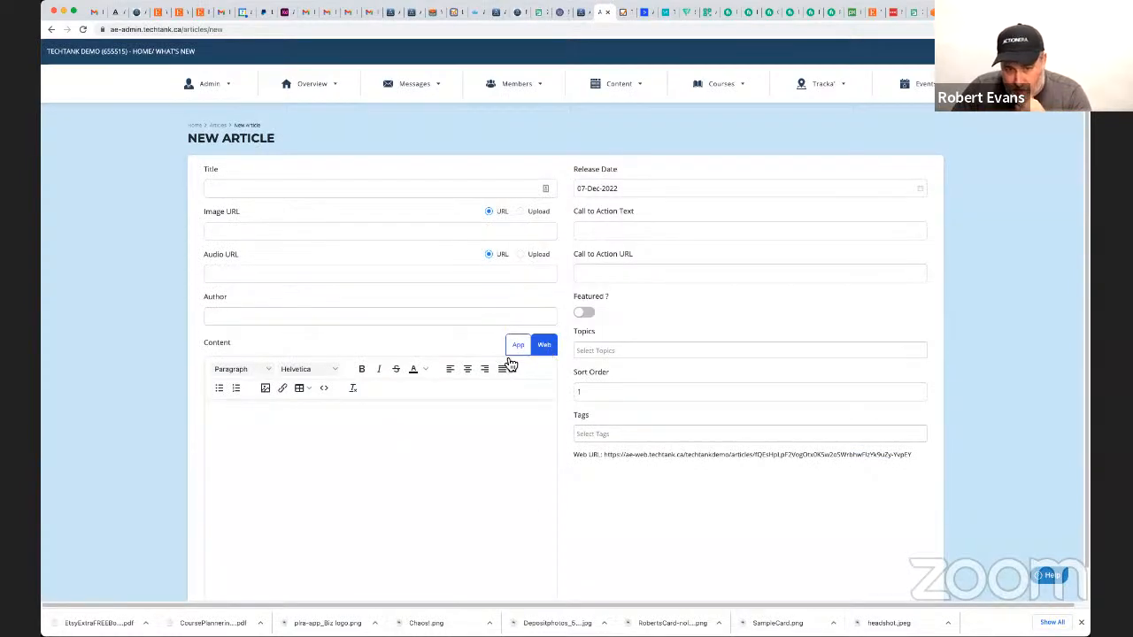
scroll(420, 467, down, 1)
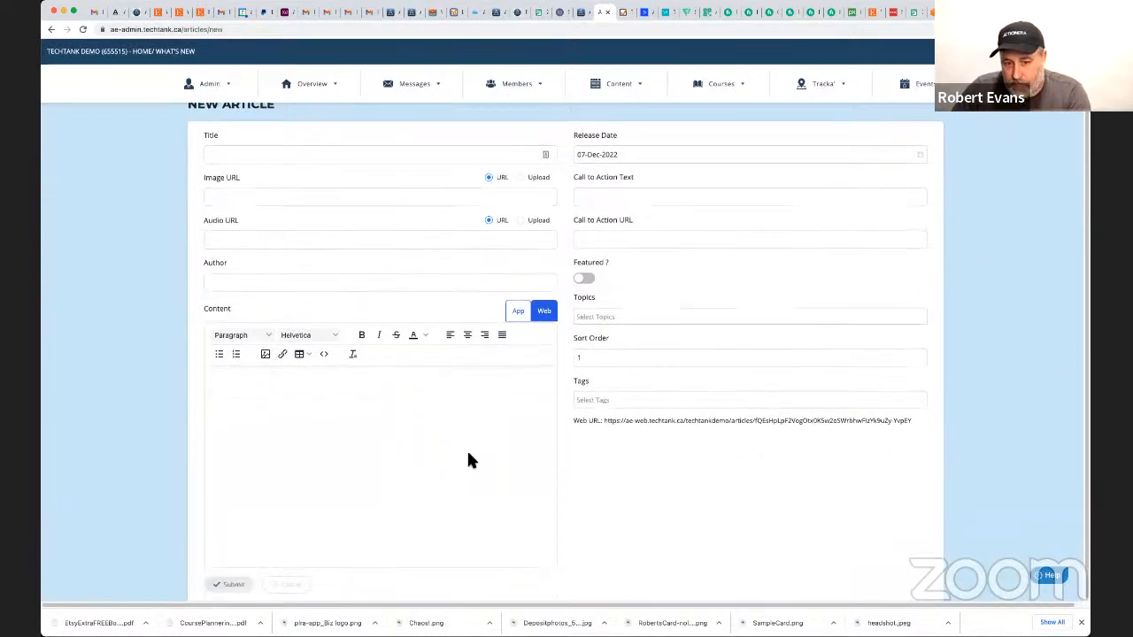
click(518, 312)
click(545, 313)
click(518, 313)
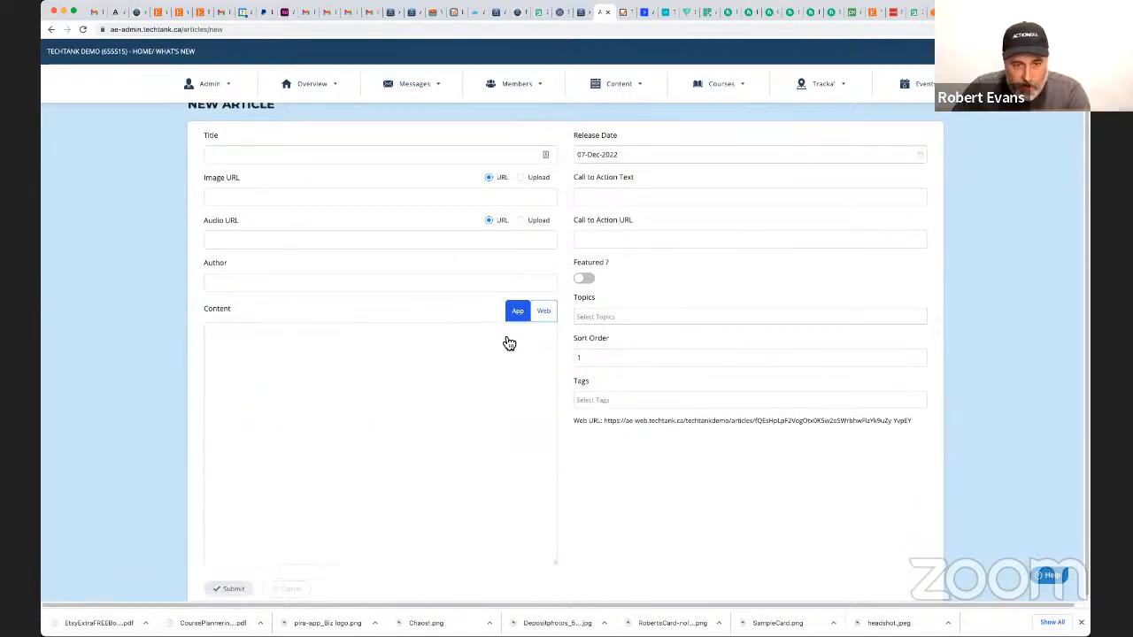
Copy the Test 2 Wed tip's whole app description and paste it into its web description.
click(583, 12)
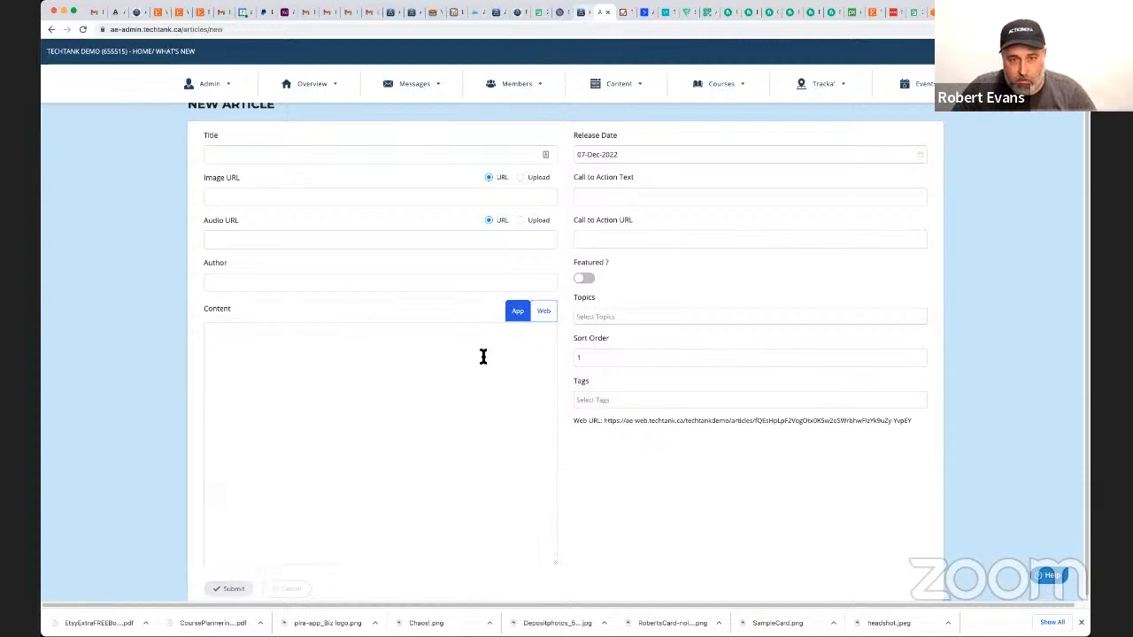
drag(279, 404, 190, 228)
key(super+c)
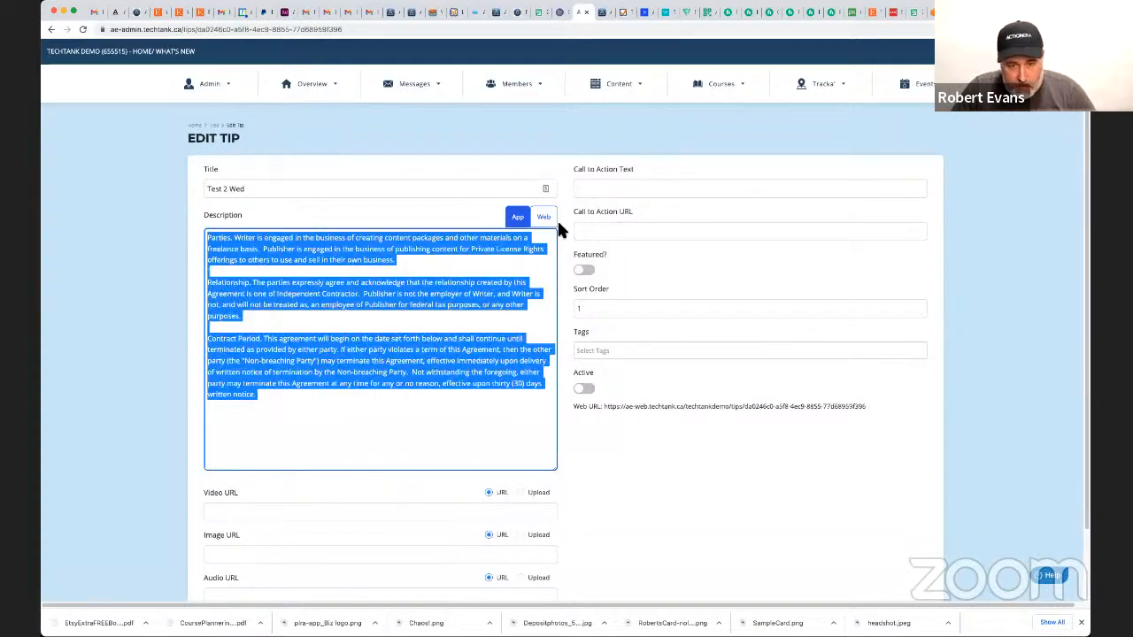
click(336, 337)
click(336, 337)
key(super+v)
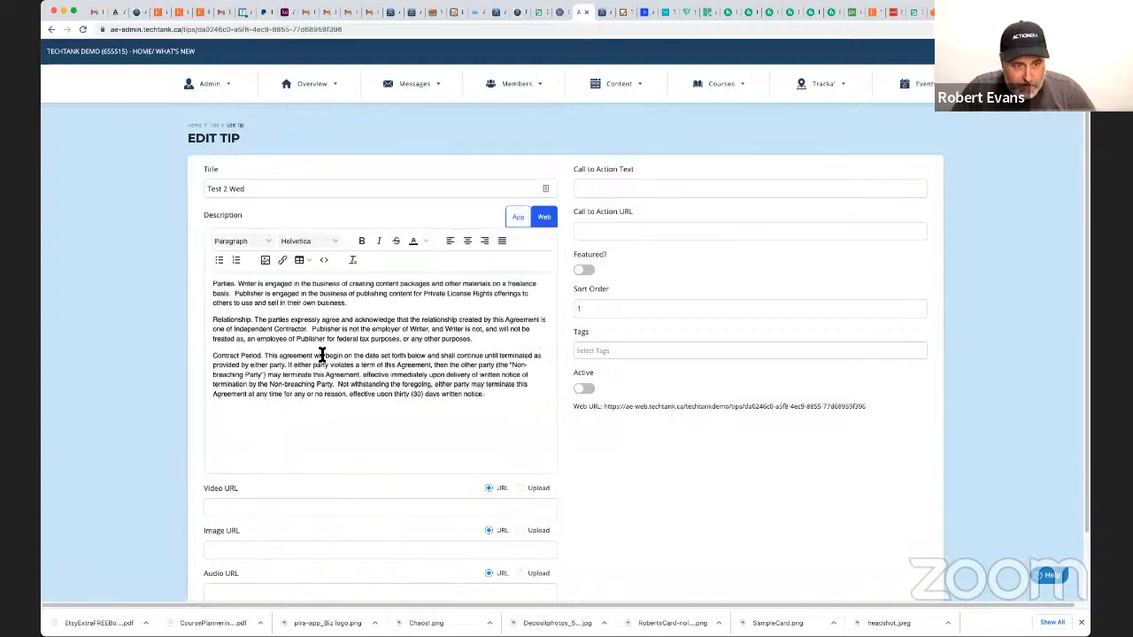
Make the lead words "Parties", "Relationship" and "Contract Period" bold in the web description.
double_click(224, 285)
key(super+b)
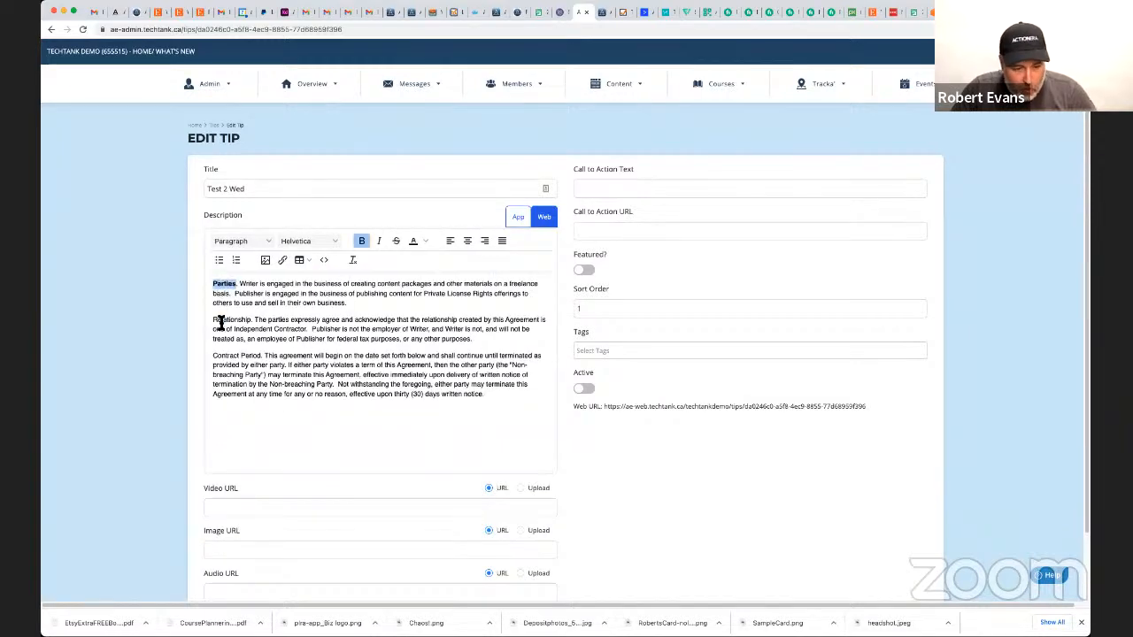
double_click(221, 320)
key(super+b)
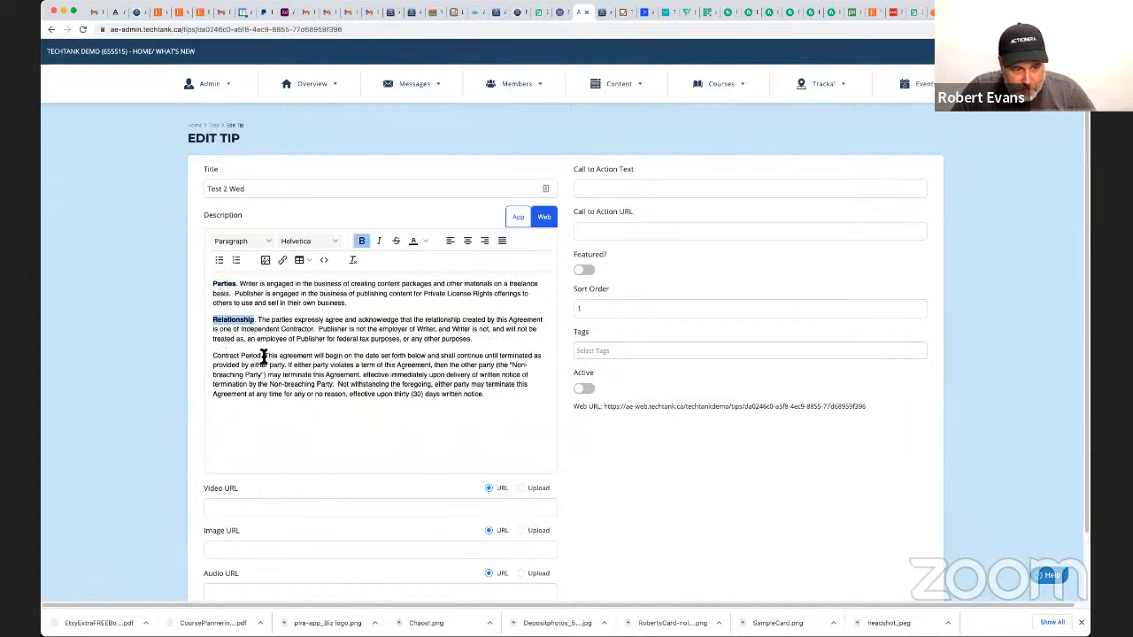
drag(263, 356, 213, 355)
key(super+b)
Format the entire web description as Heading 3 and switch back to the app description.
drag(491, 409, 148, 251)
click(236, 242)
click(256, 301)
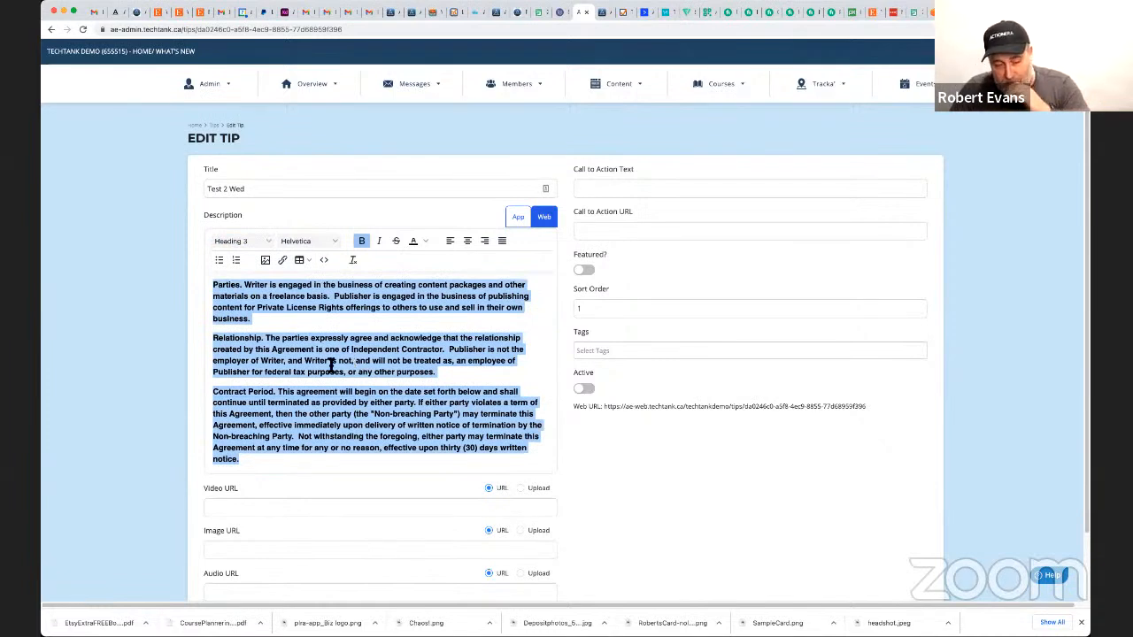
scroll(181, 378, down, 2)
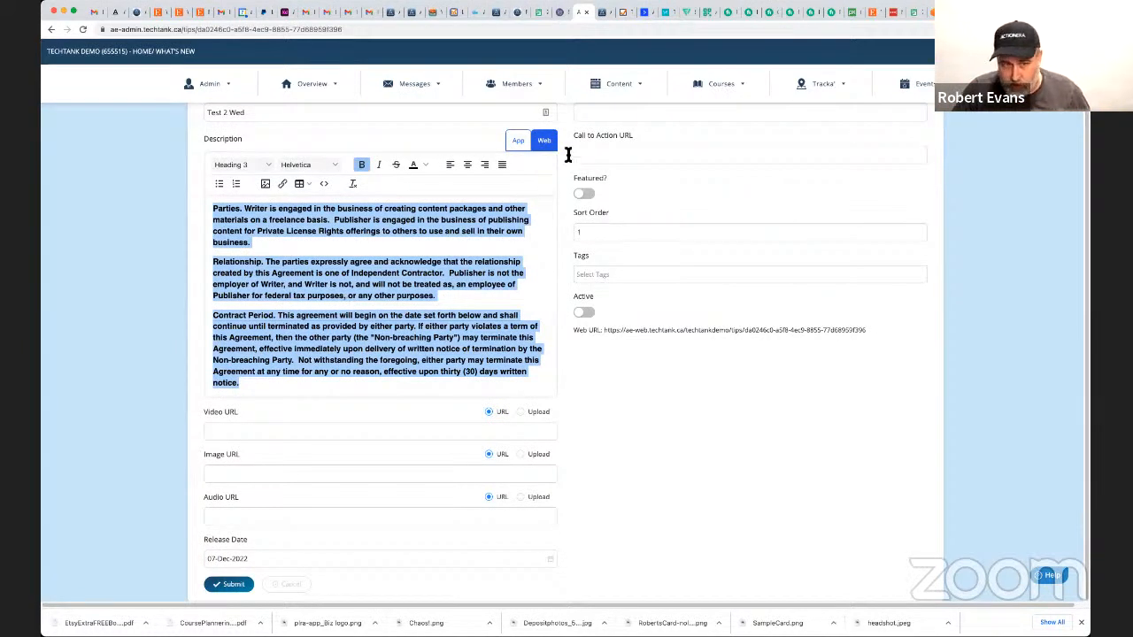
click(517, 145)
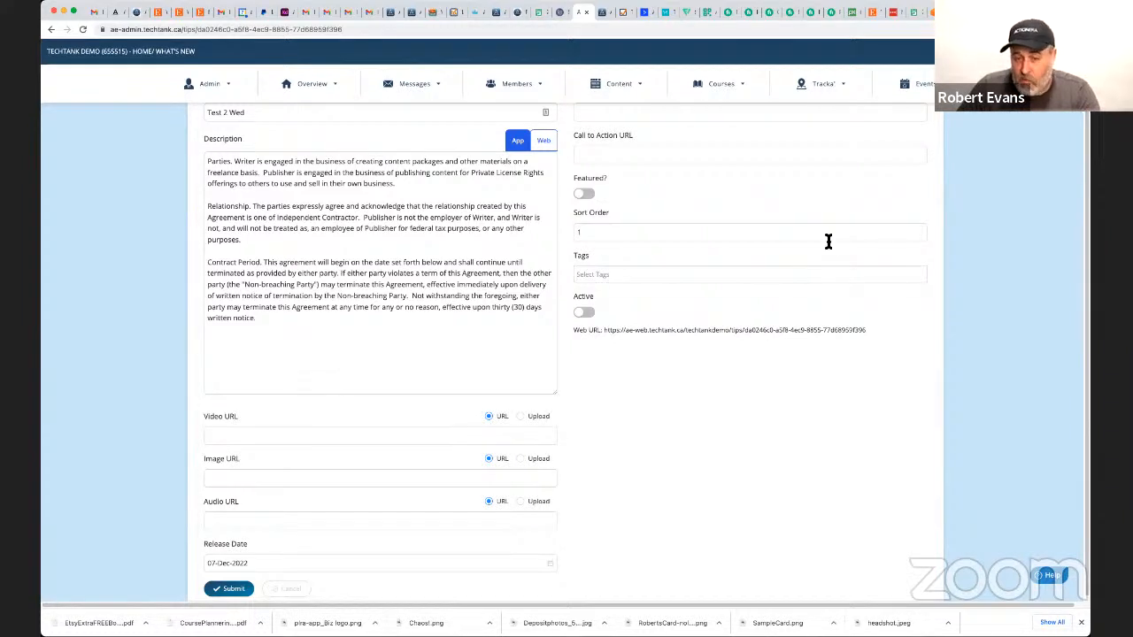
Search the lessons list for "my med" and open the My Meda lesson for editing.
mouse_move(608, 84)
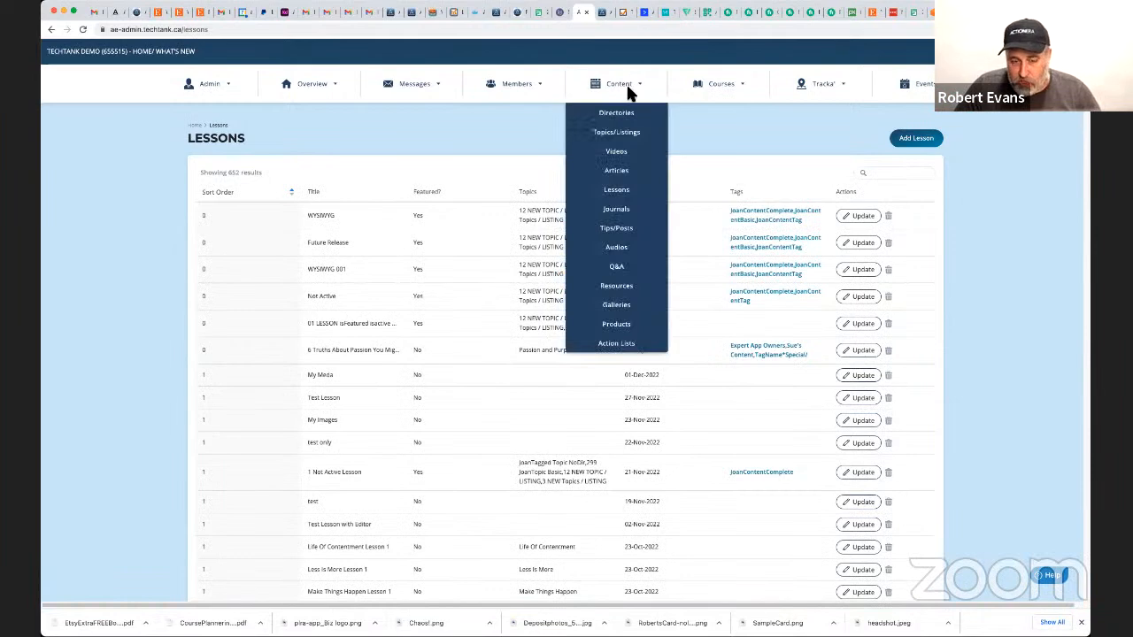
click(889, 173)
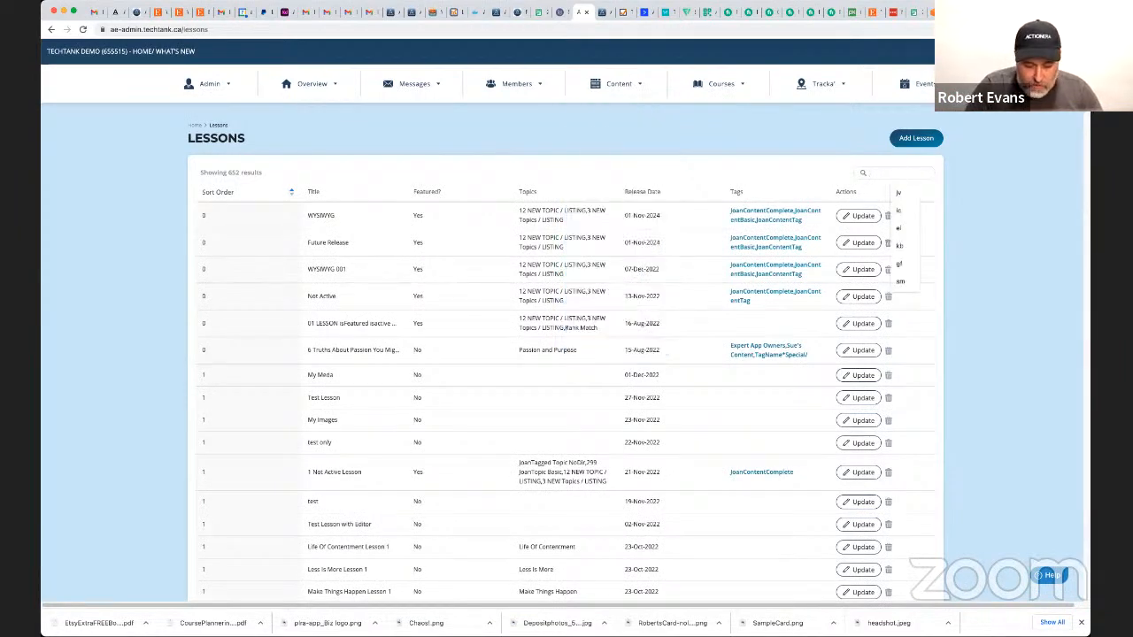
text(my med)
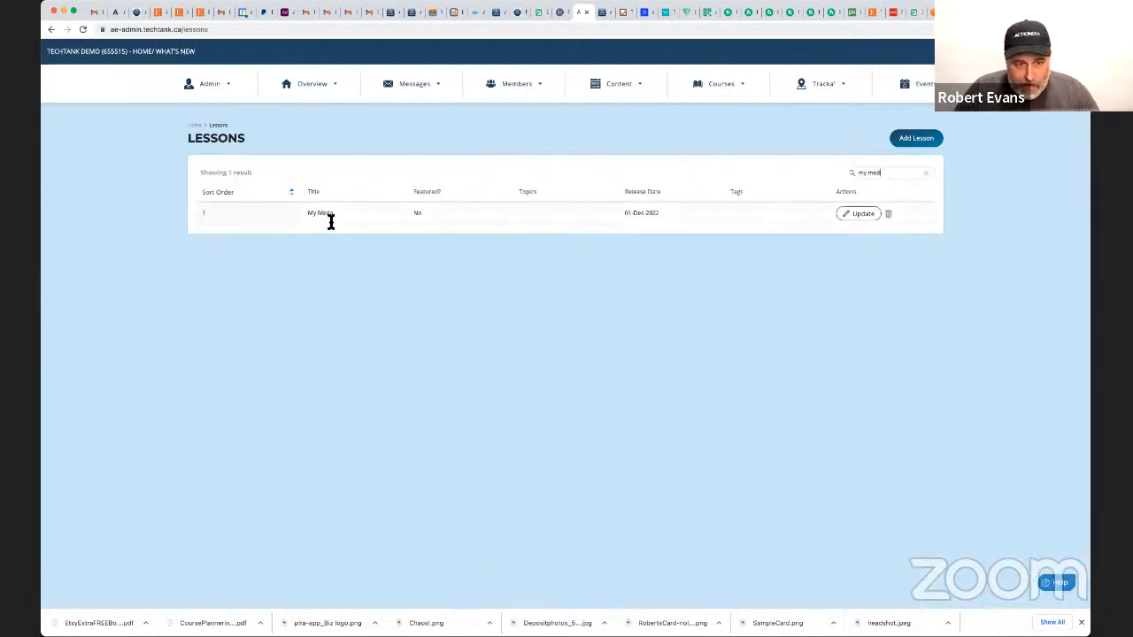
click(858, 213)
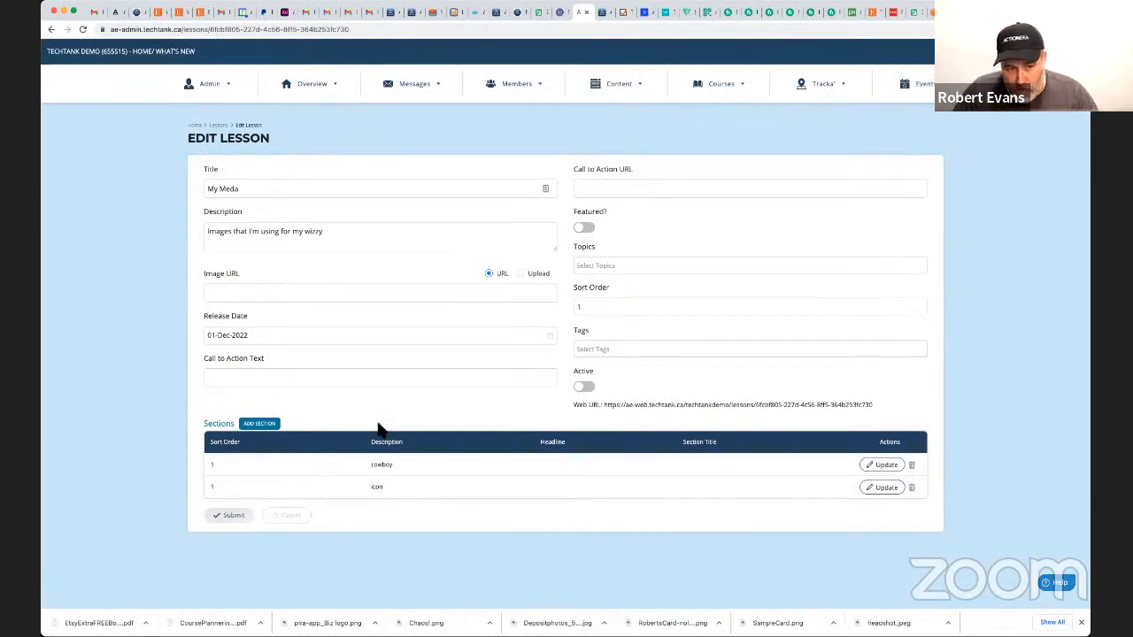
Start a new section in the My Meda lesson and upload "Screenshot 2022-12-04 at 1.53.26 PM.png" as its image.
click(258, 426)
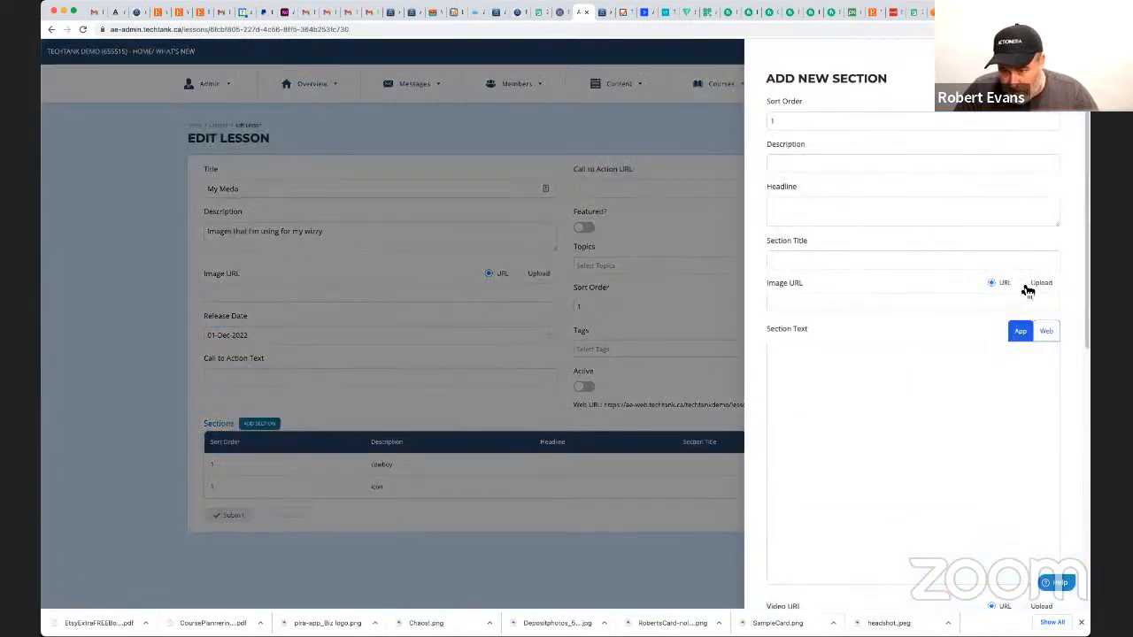
click(1024, 286)
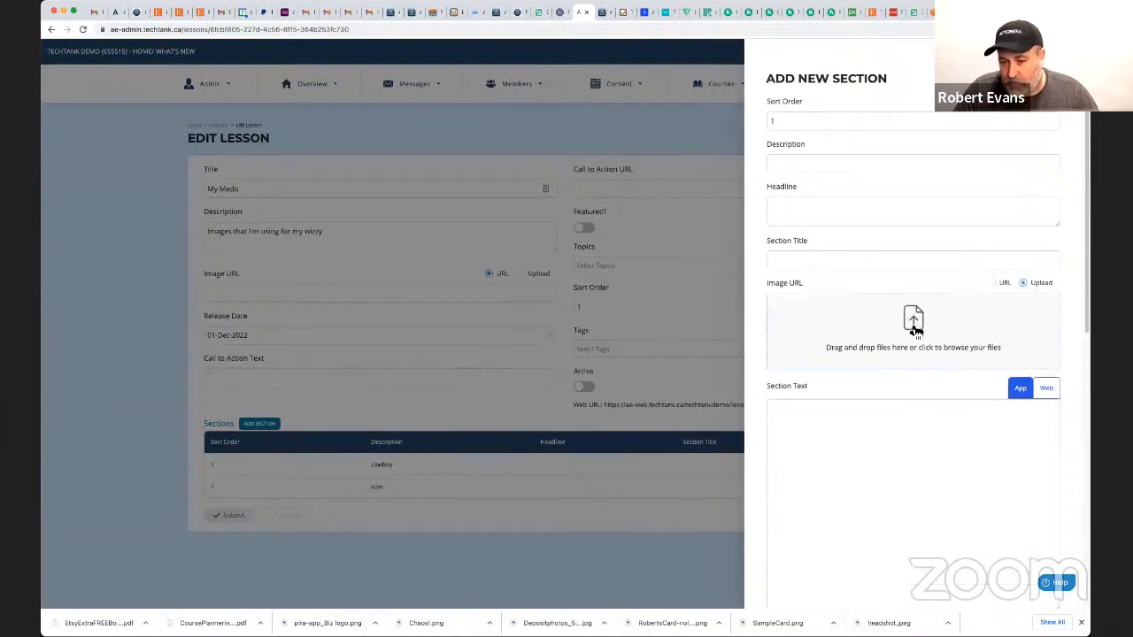
click(915, 330)
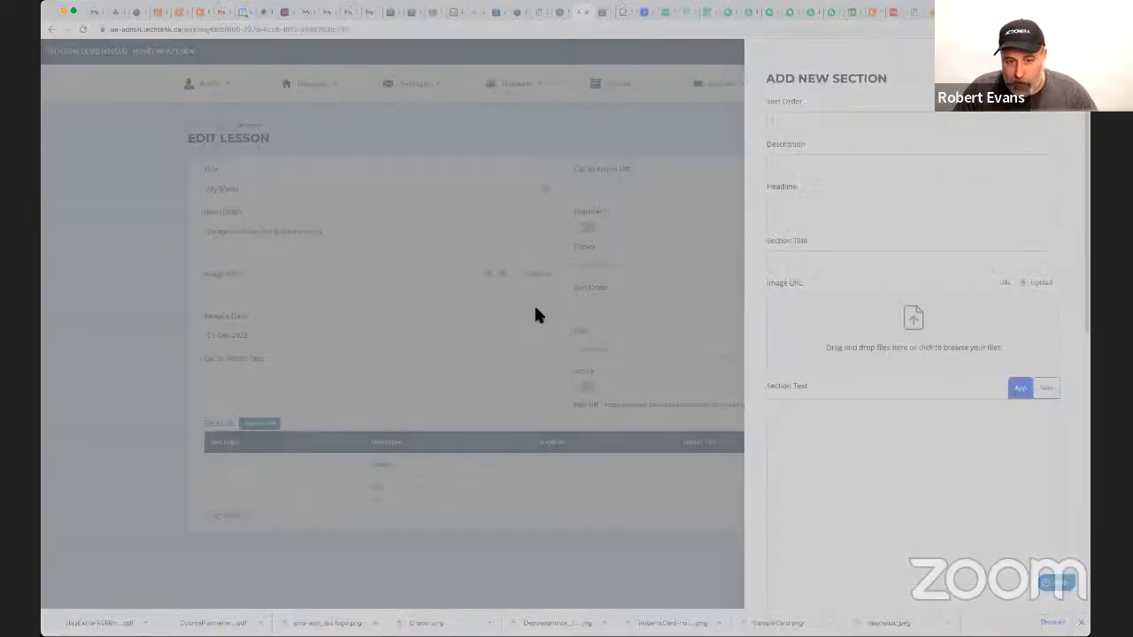
double_click(504, 344)
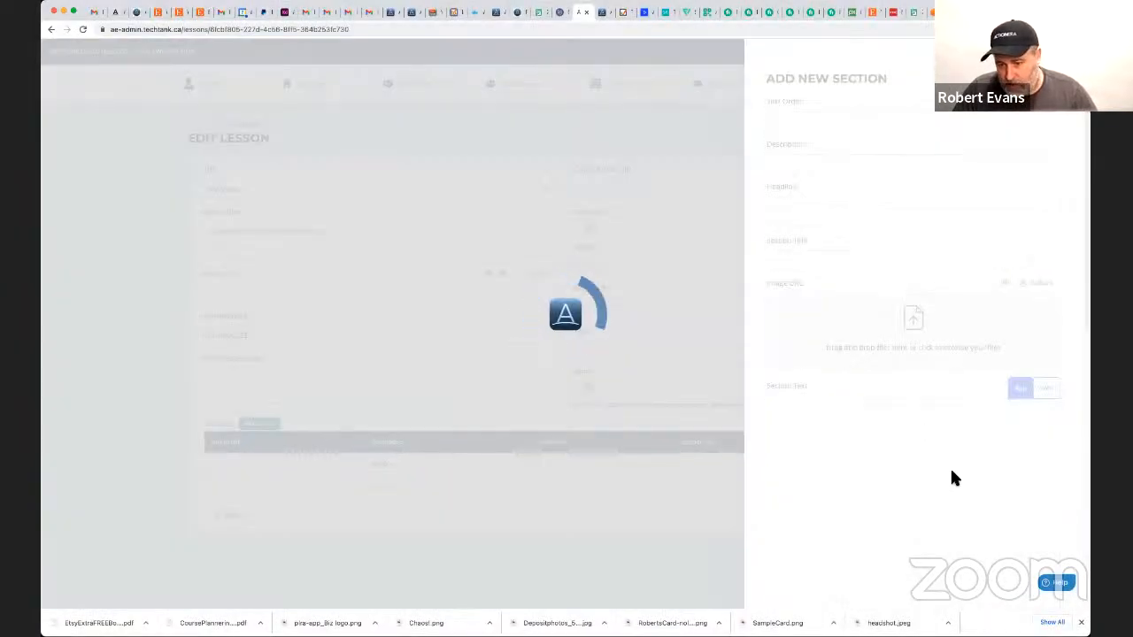
Enter "fdsfds" as the new section's required description and save the section.
scroll(890, 416, down, 5)
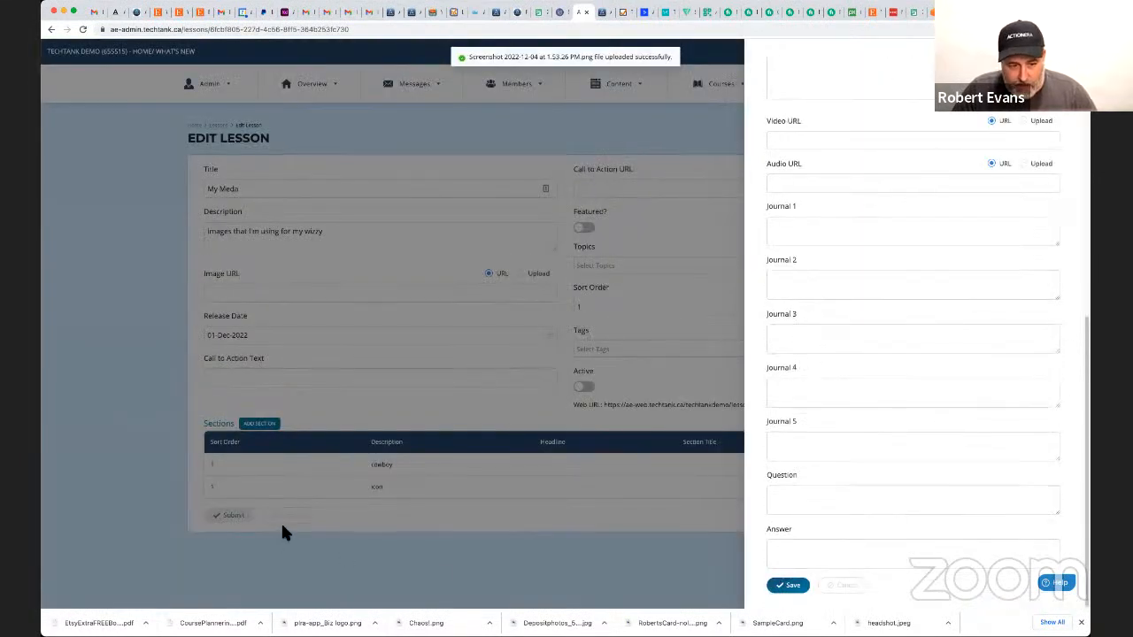
click(793, 585)
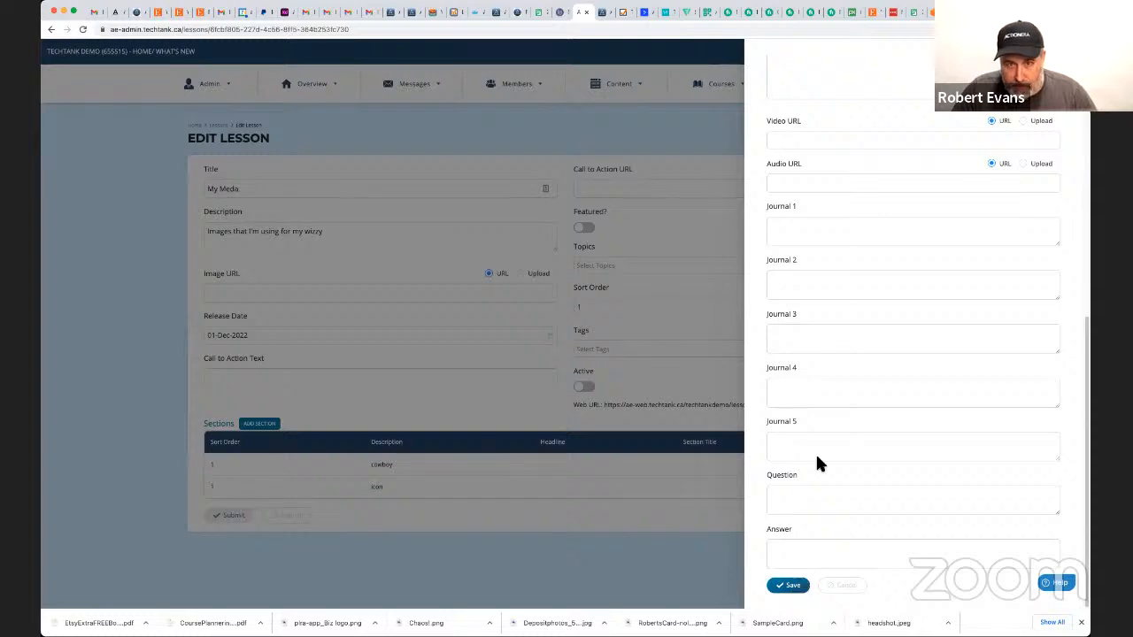
scroll(815, 452, up, 5)
click(794, 164)
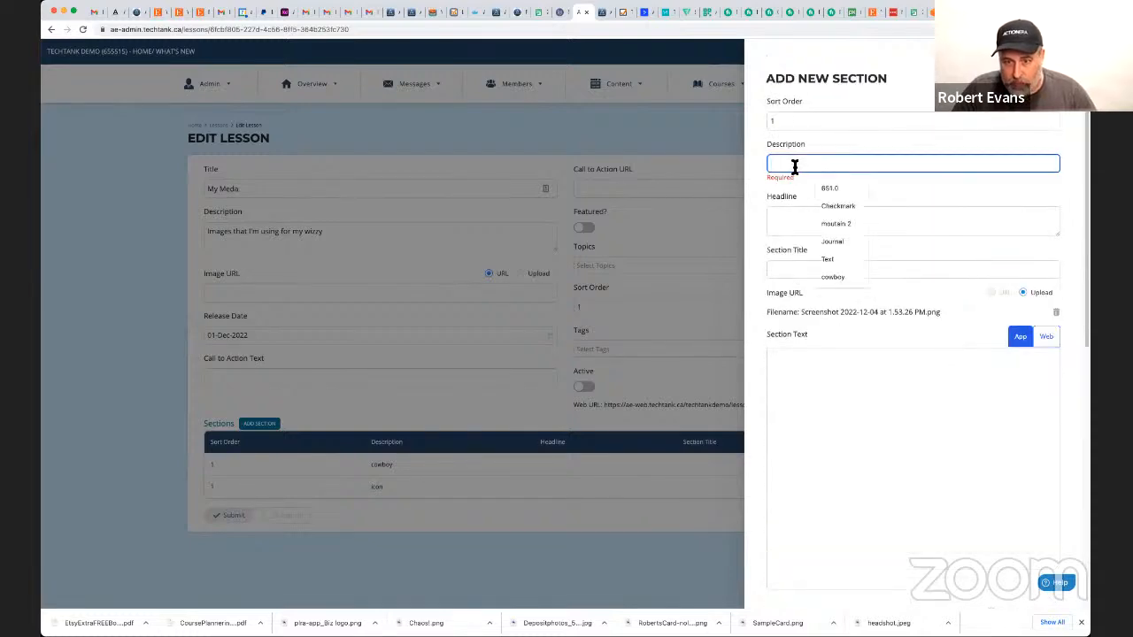
text(fdsfds)
scroll(826, 306, down, 5)
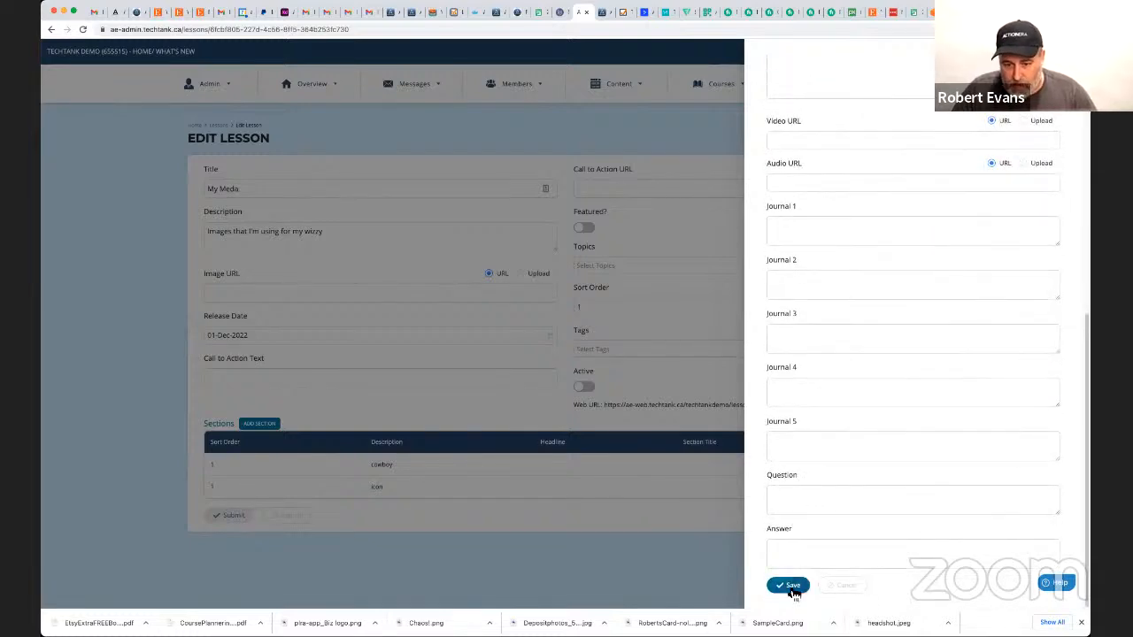
click(786, 586)
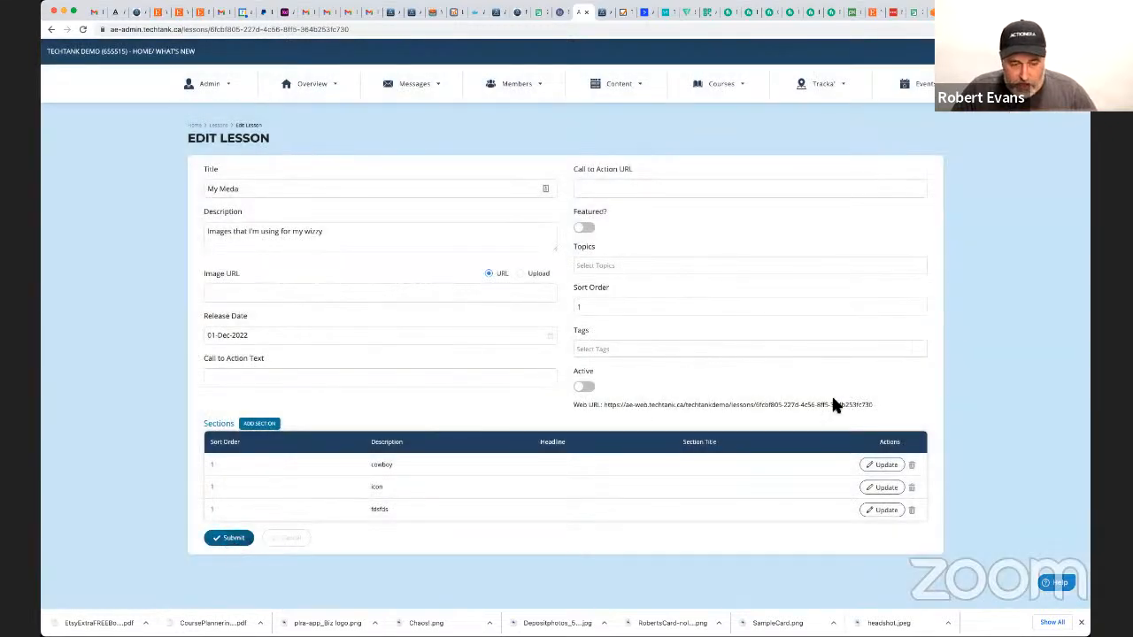
Copy the lesson's web URL, submit the lesson and open the copied URL in a new browser tab.
drag(872, 404, 604, 404)
key(super+c)
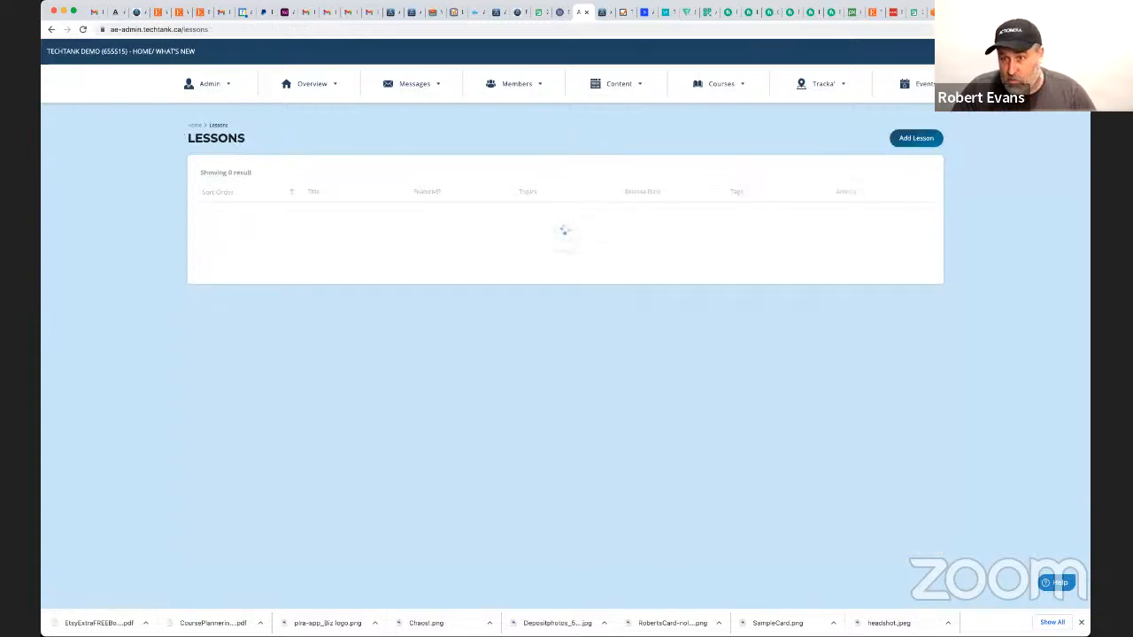
key(super+t)
key(super+v)
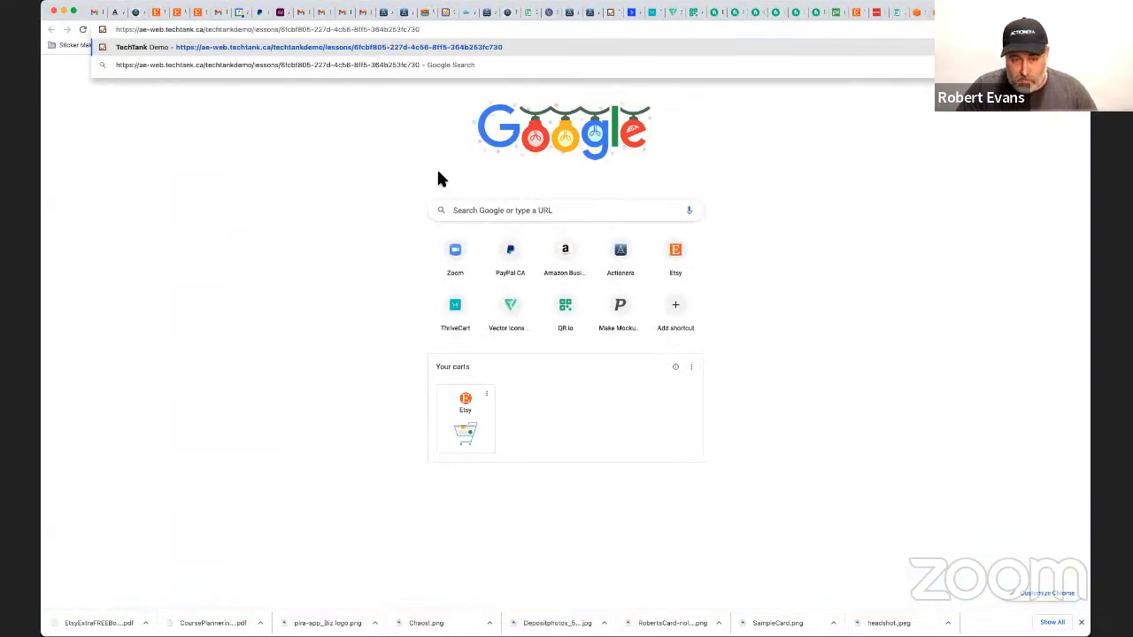
key(Return)
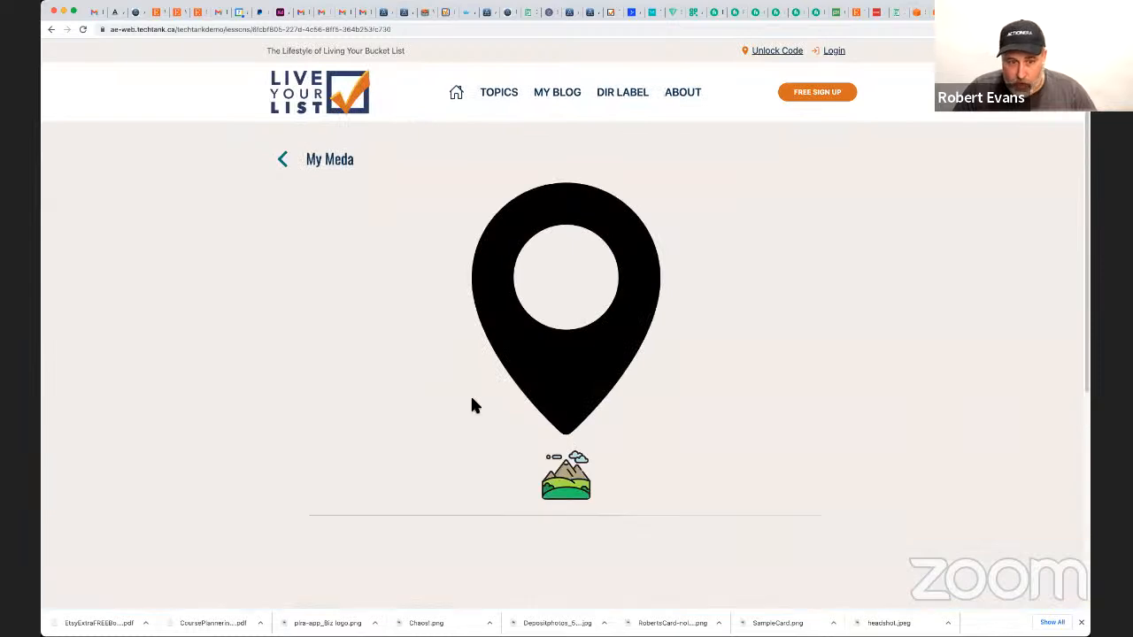
Review the section images on the lesson's web page and the copy options offered for the uploaded screenshot.
scroll(478, 398, down, 4)
right_click(527, 301)
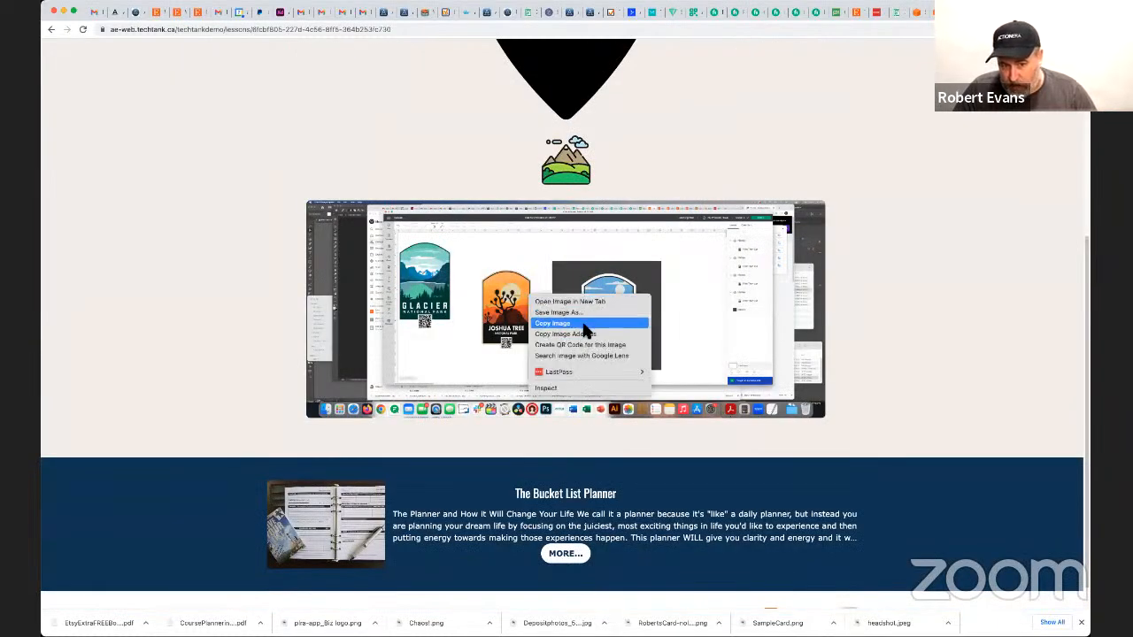
click(854, 272)
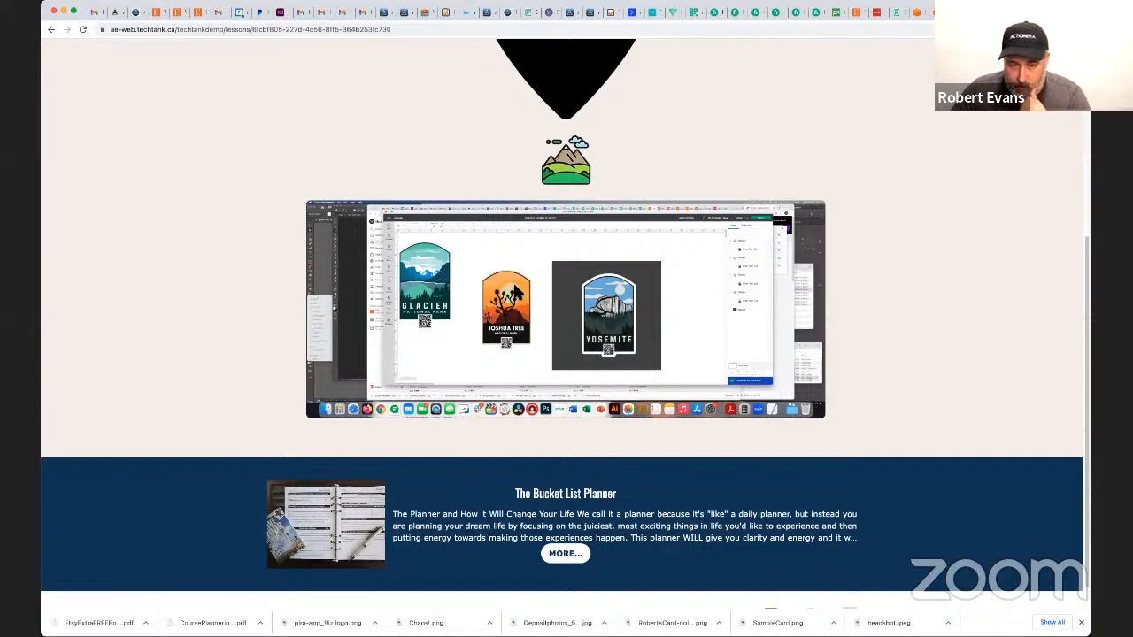
scroll(567, 354, up, 5)
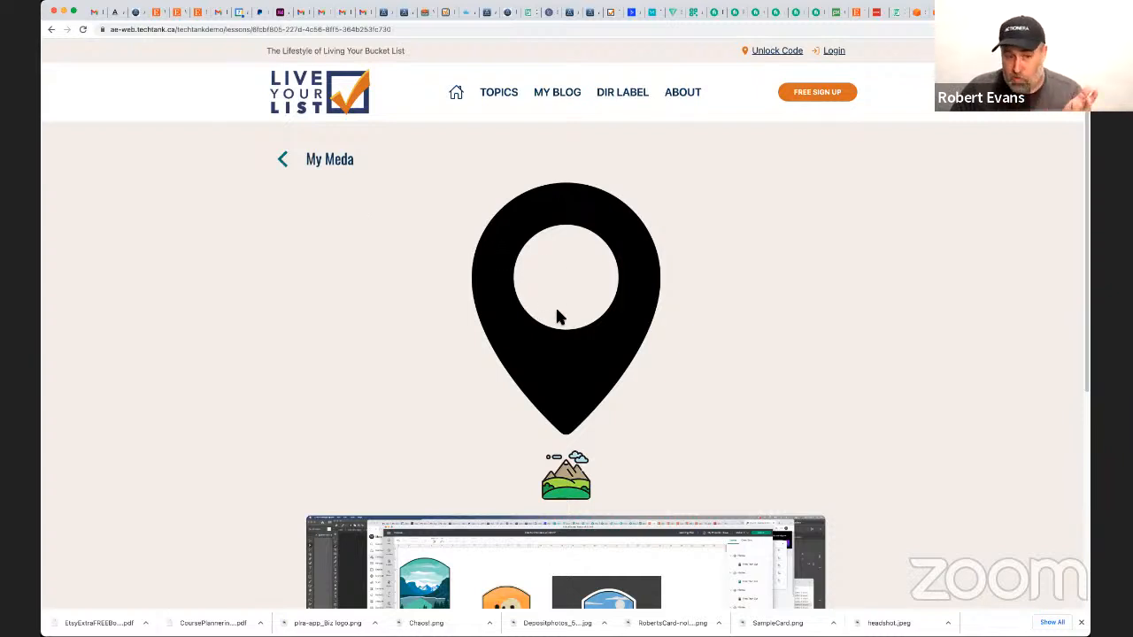
scroll(566, 382, down, 3)
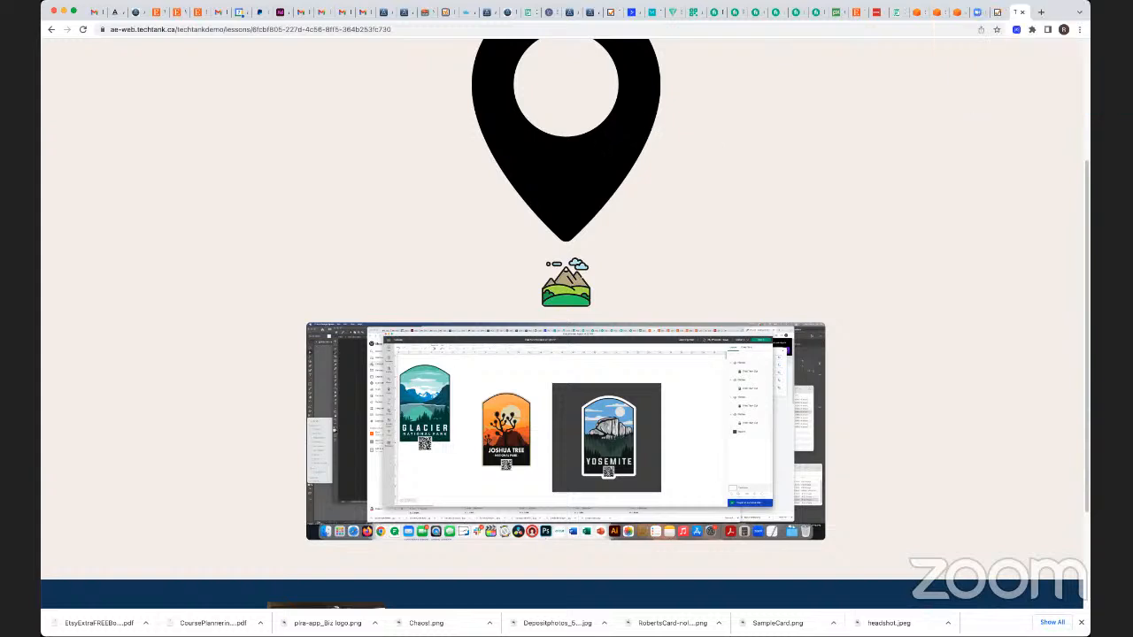
scroll(442, 151, up, 3)
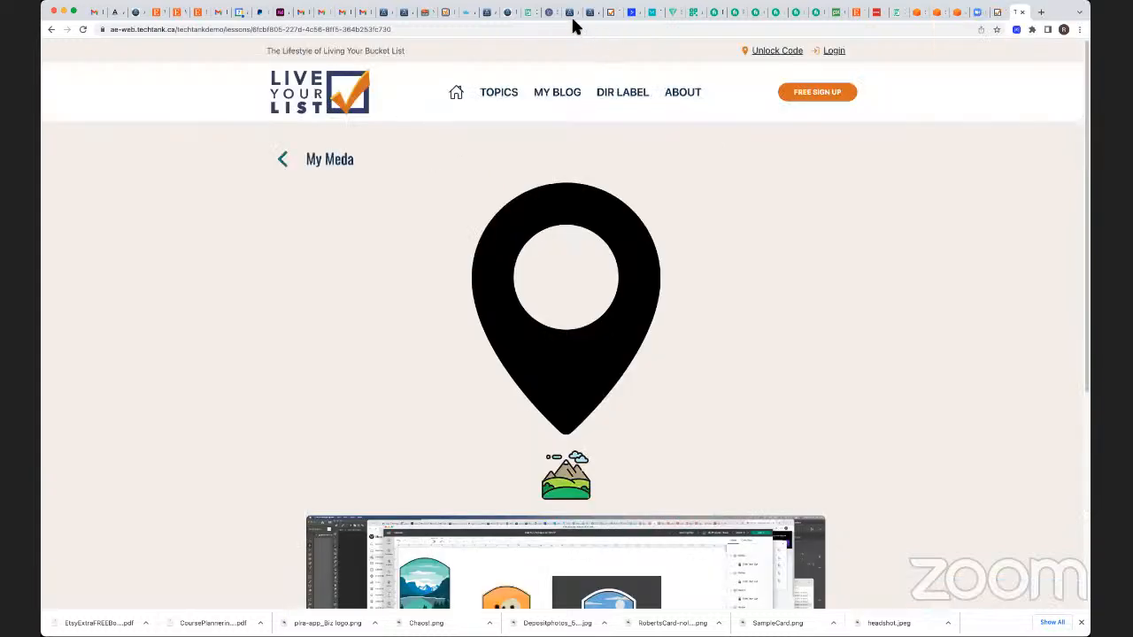
Return to the admin's lessons list, then switch to the Adobe XD prototype and show its home page.
click(571, 12)
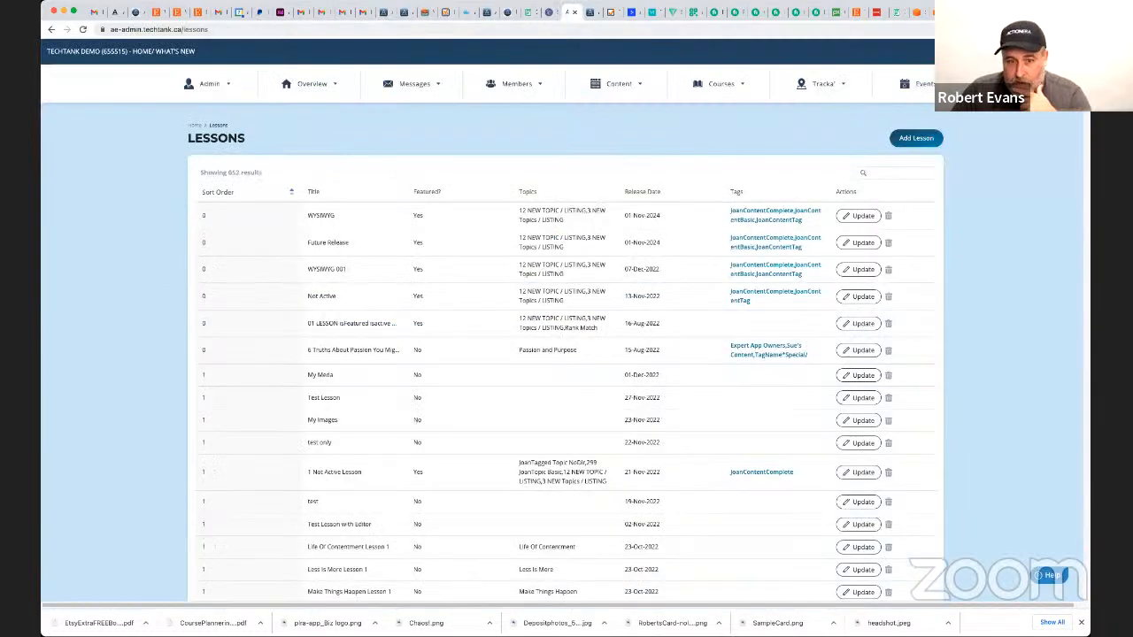
click(535, 87)
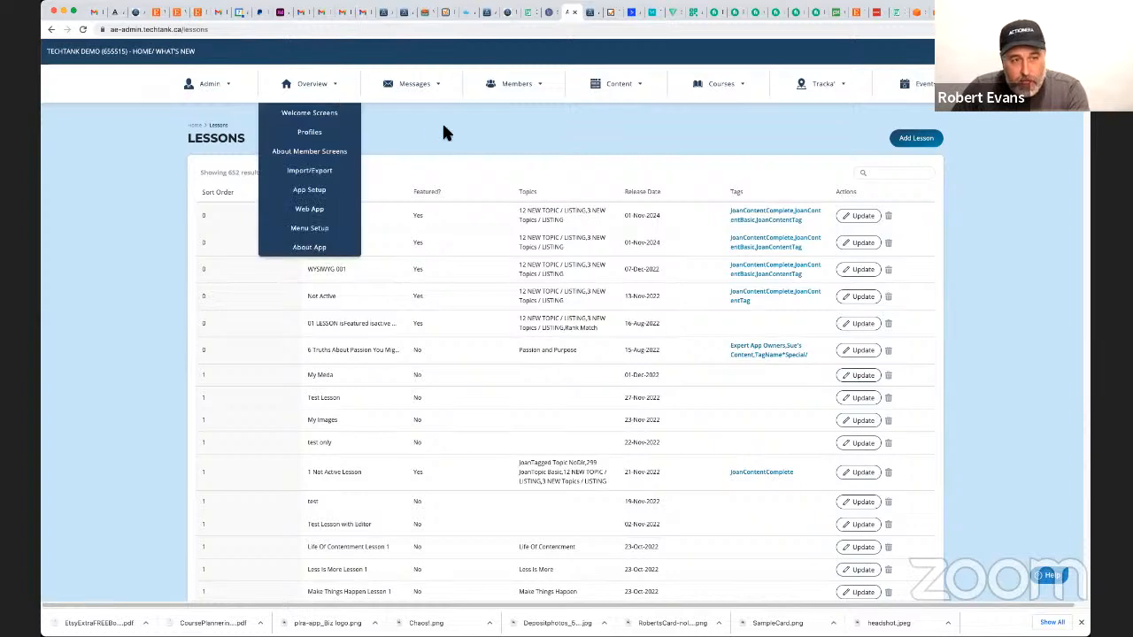
click(281, 13)
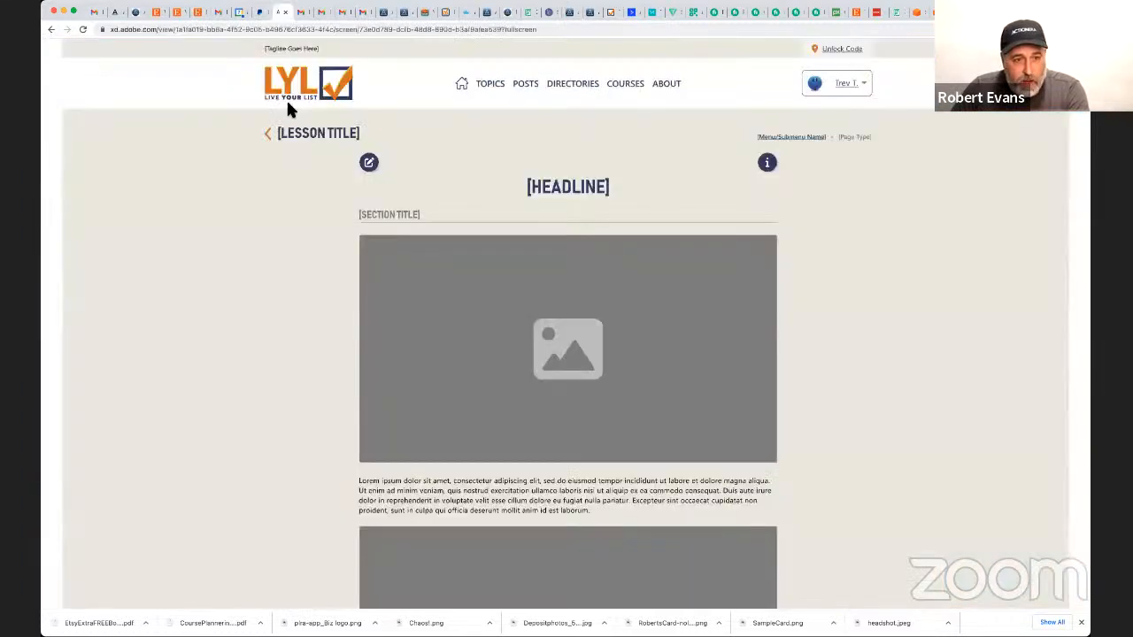
click(461, 83)
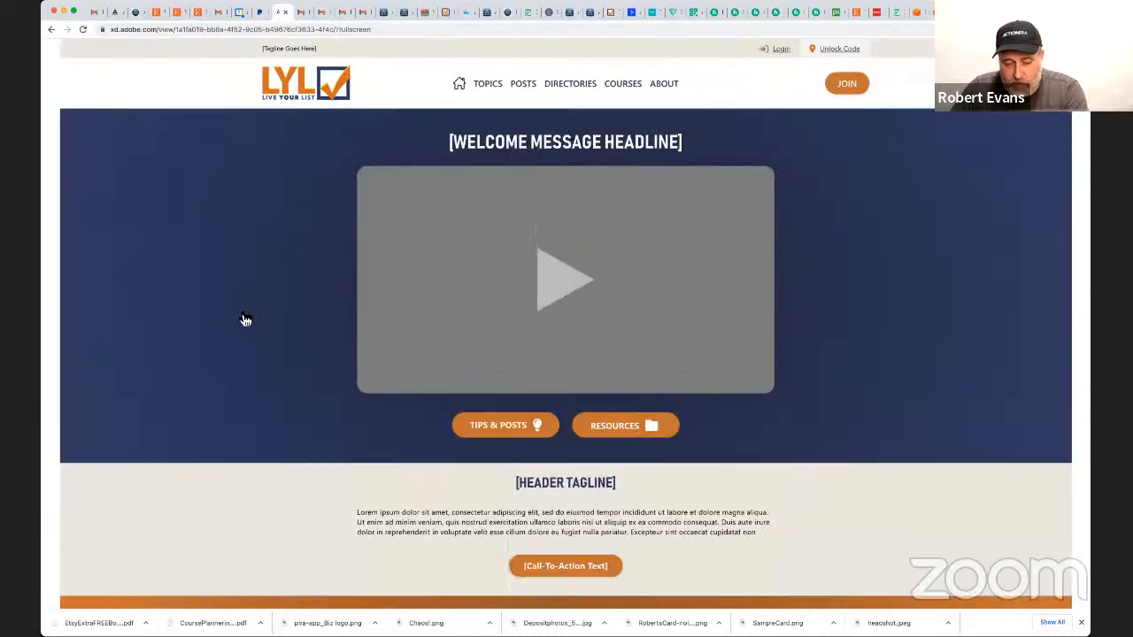